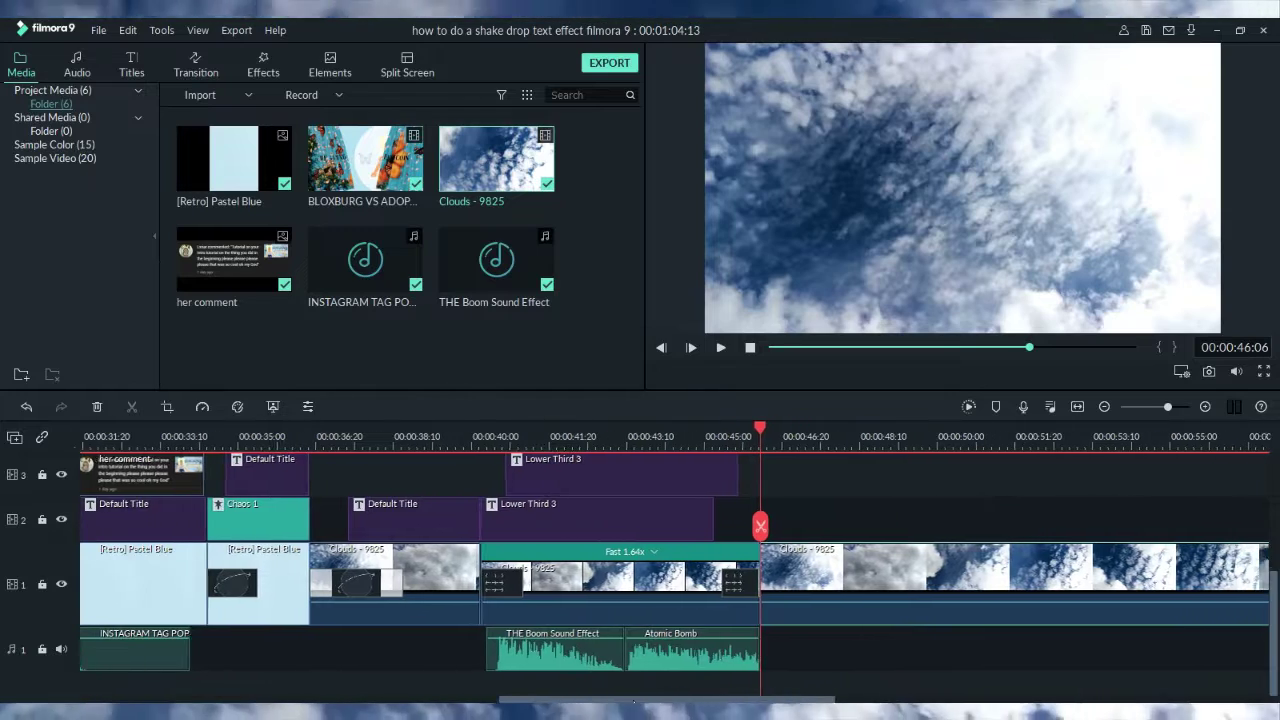
# Step: Trim the end of the second Clouds - 9825 clip on video track 1 to shorten it
pyautogui.click(778, 435)
pyautogui.scroll(-4, 882, 436)
pyautogui.moveTo(1121, 596); pyautogui.dragTo(762, 616)
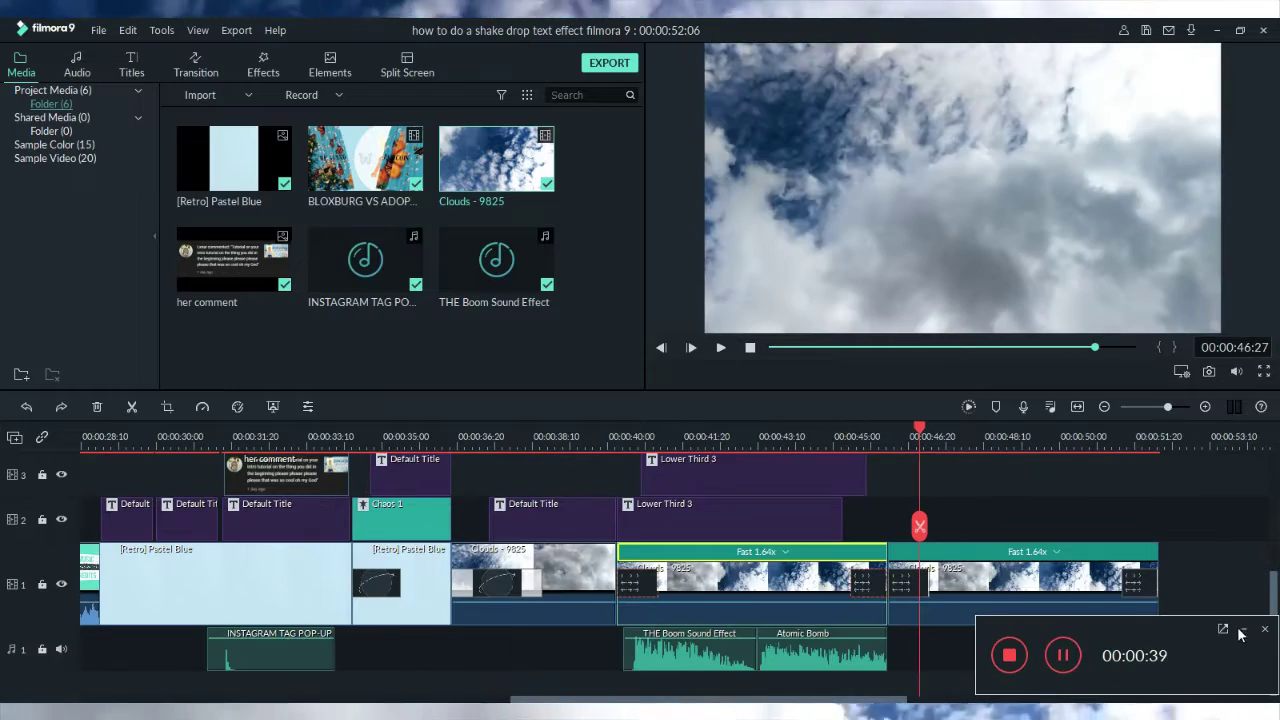
# Step: Play the second Clouds - 9825 clip from its beginning to check the background
pyautogui.click(1241, 632)
pyautogui.moveTo(919, 427); pyautogui.dragTo(888, 427)
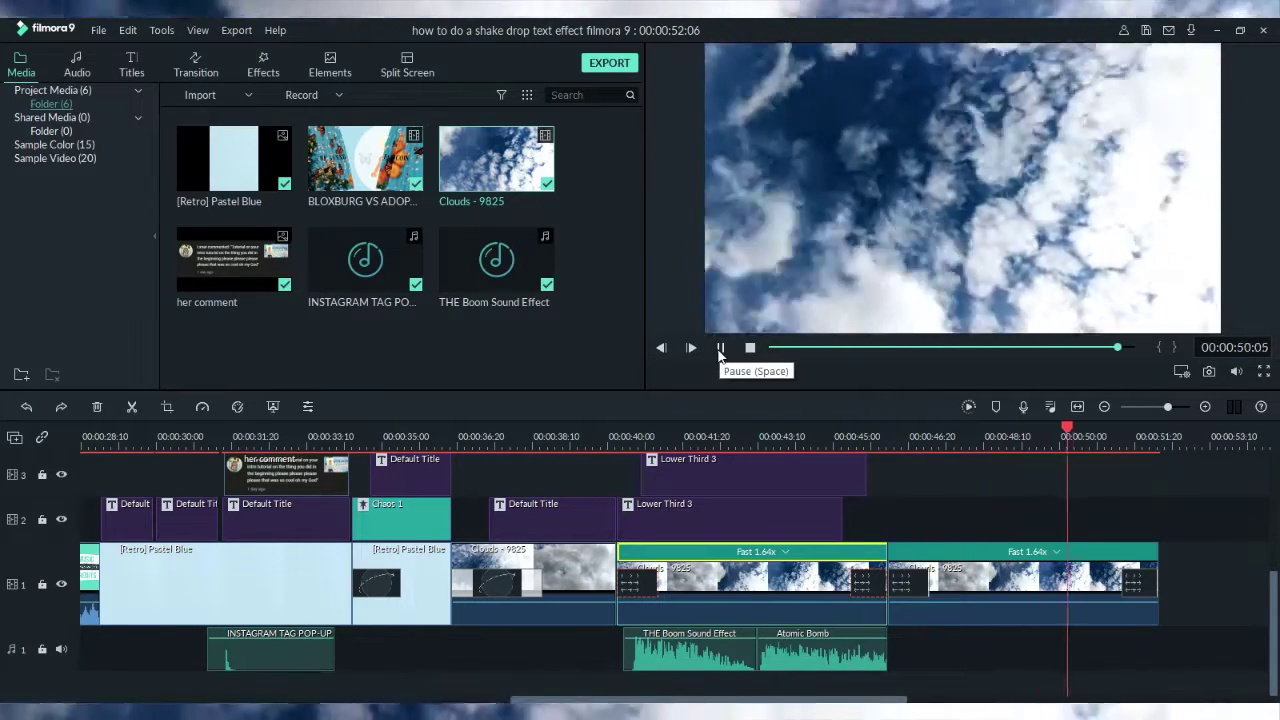
# Step: Add the Lower Third 3 title from Lower 3rds above the start of the second Clouds - 9825 clip, at 00:00:46:07
pyautogui.click(891, 485)
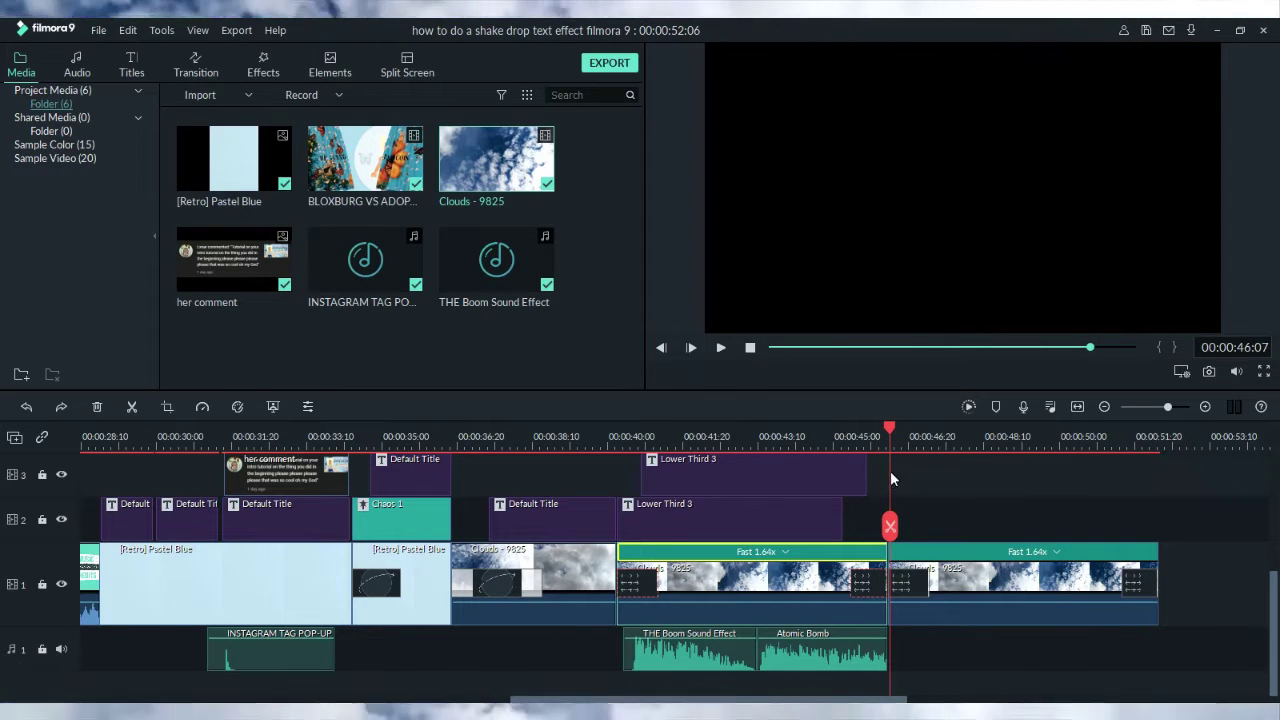
pyautogui.click(130, 68)
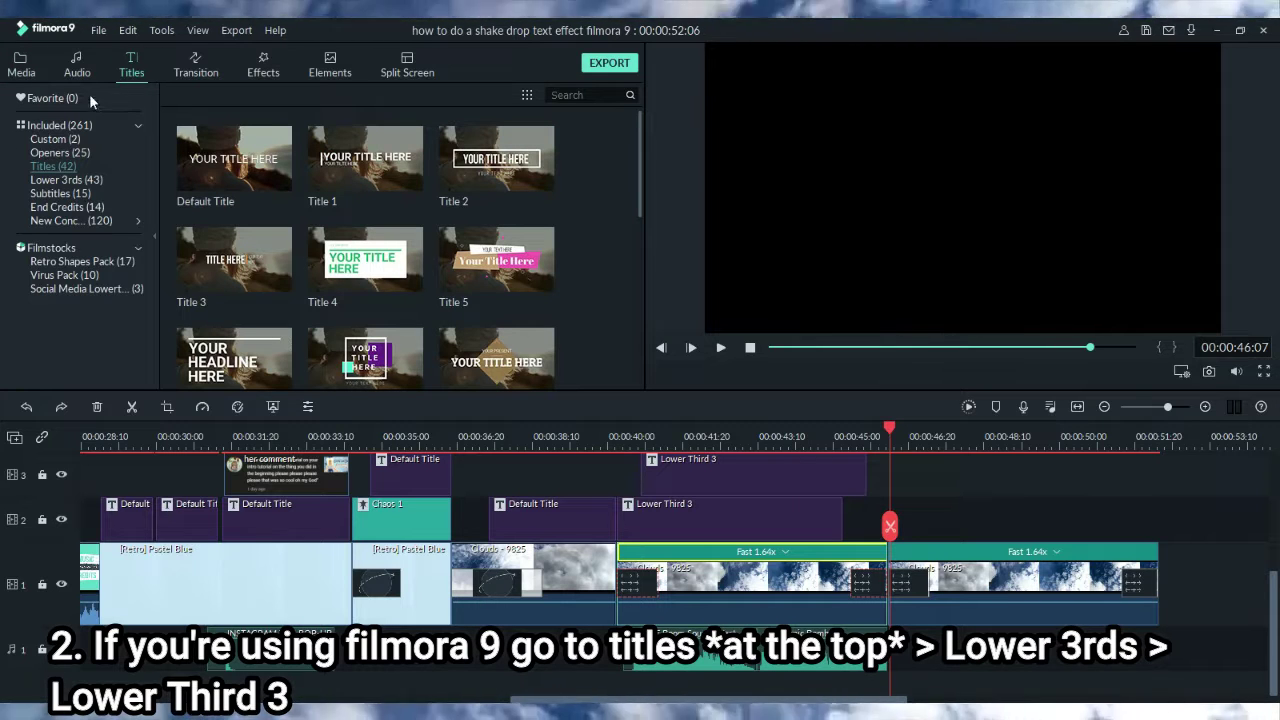
pyautogui.click(87, 180)
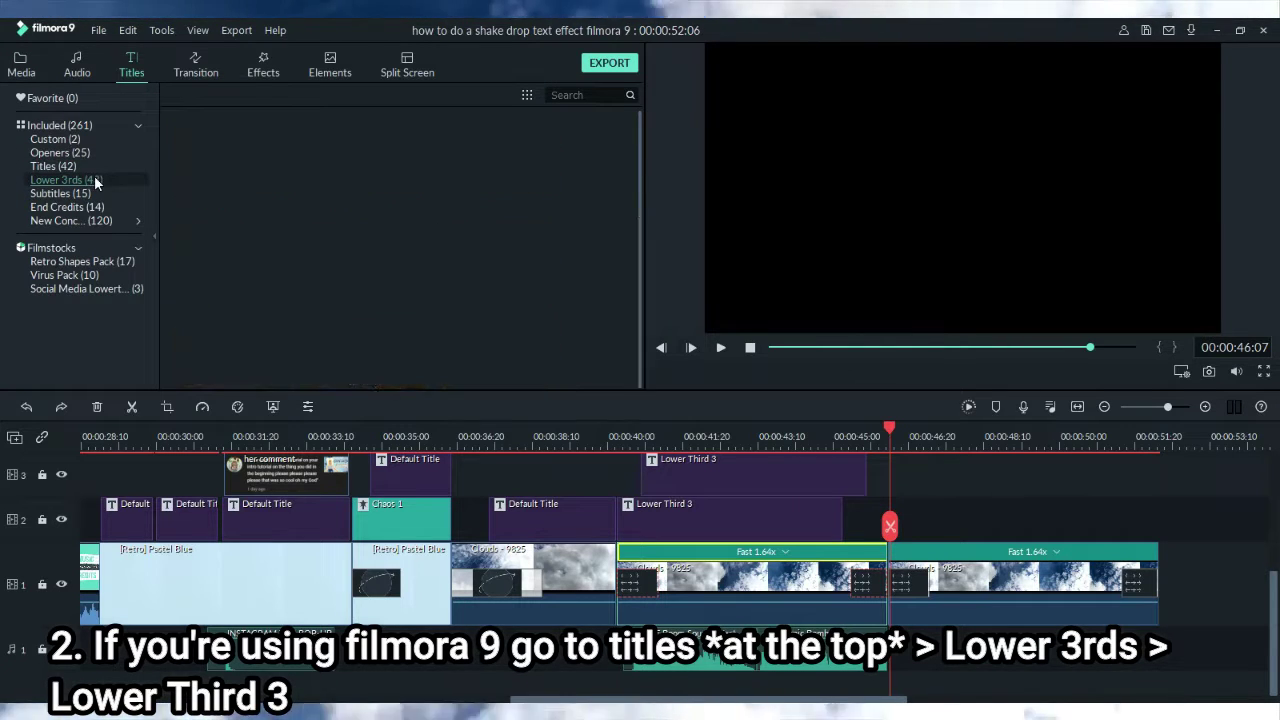
pyautogui.moveTo(220, 300)
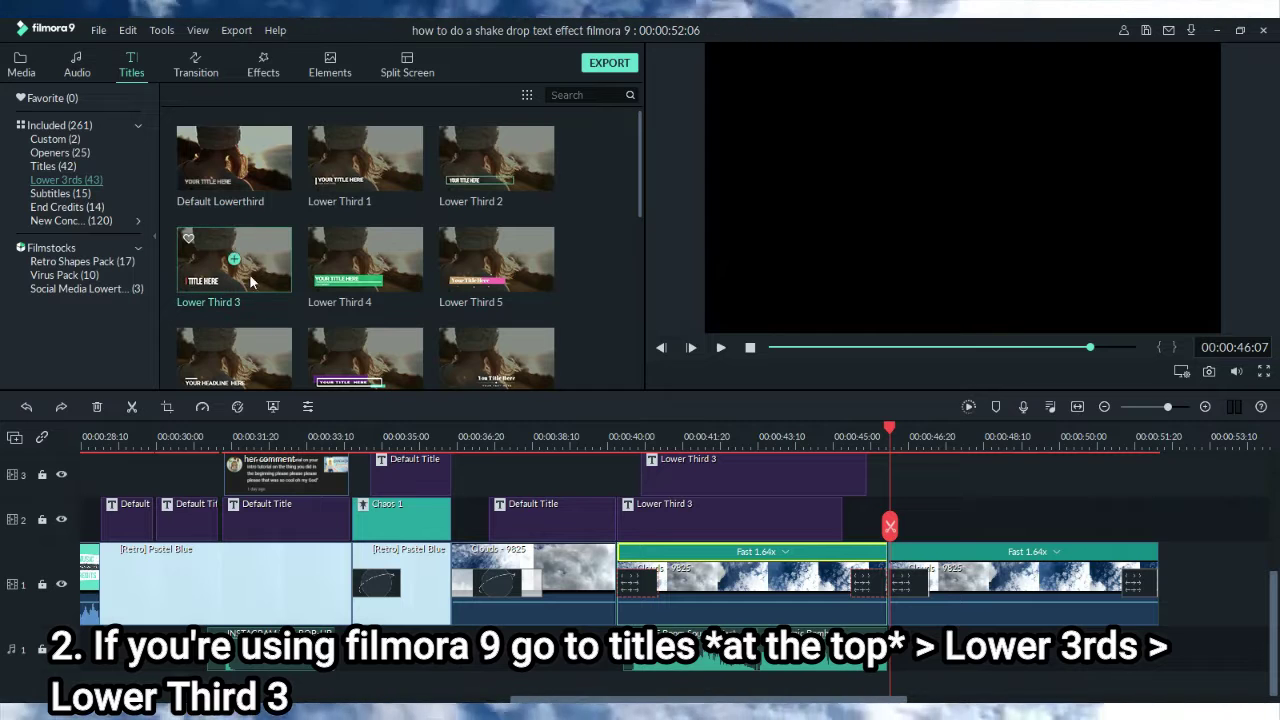
pyautogui.click(234, 259)
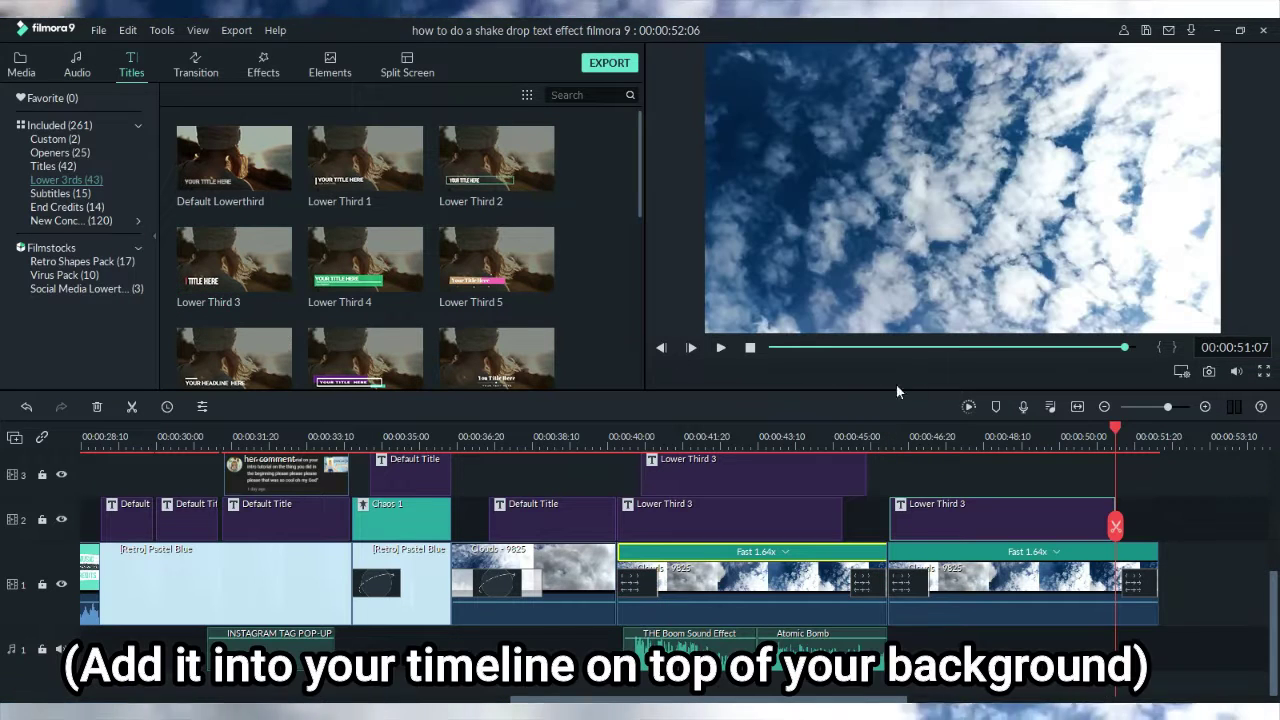
# Step: Play back the newly added Lower Third 3 title from its start
pyautogui.moveTo(1111, 427); pyautogui.dragTo(892, 435)
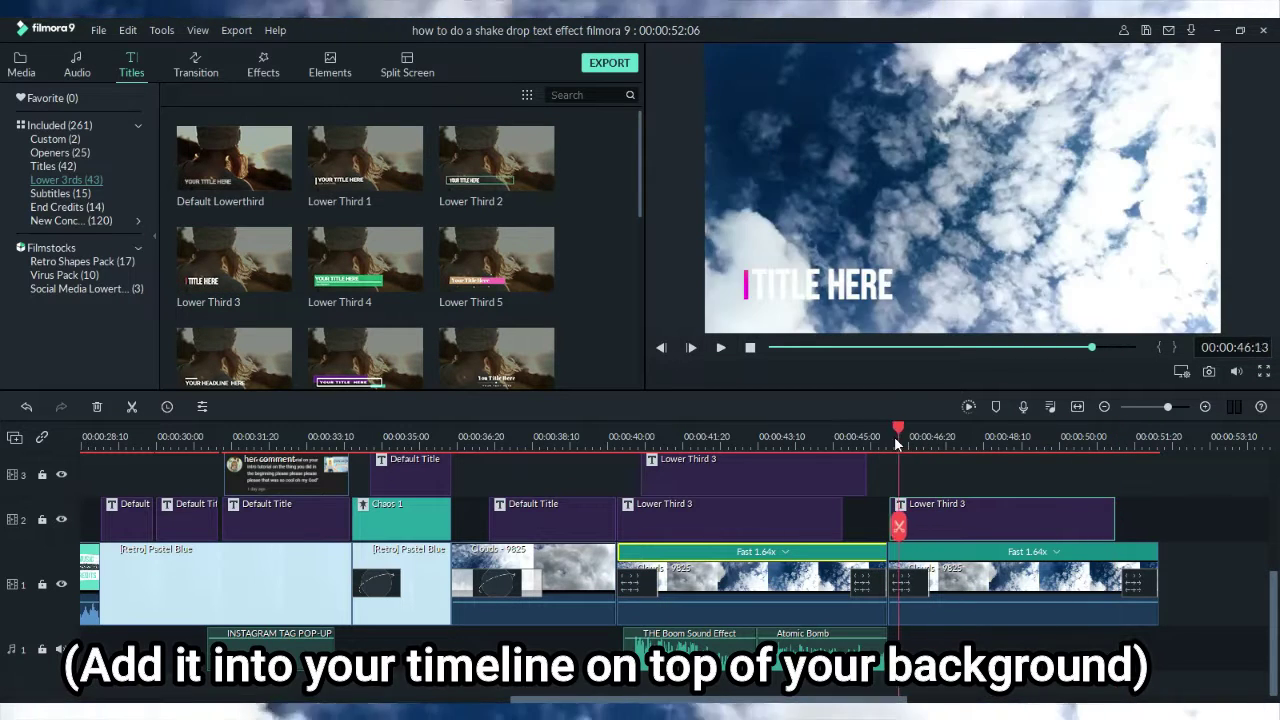
pyautogui.click(721, 348)
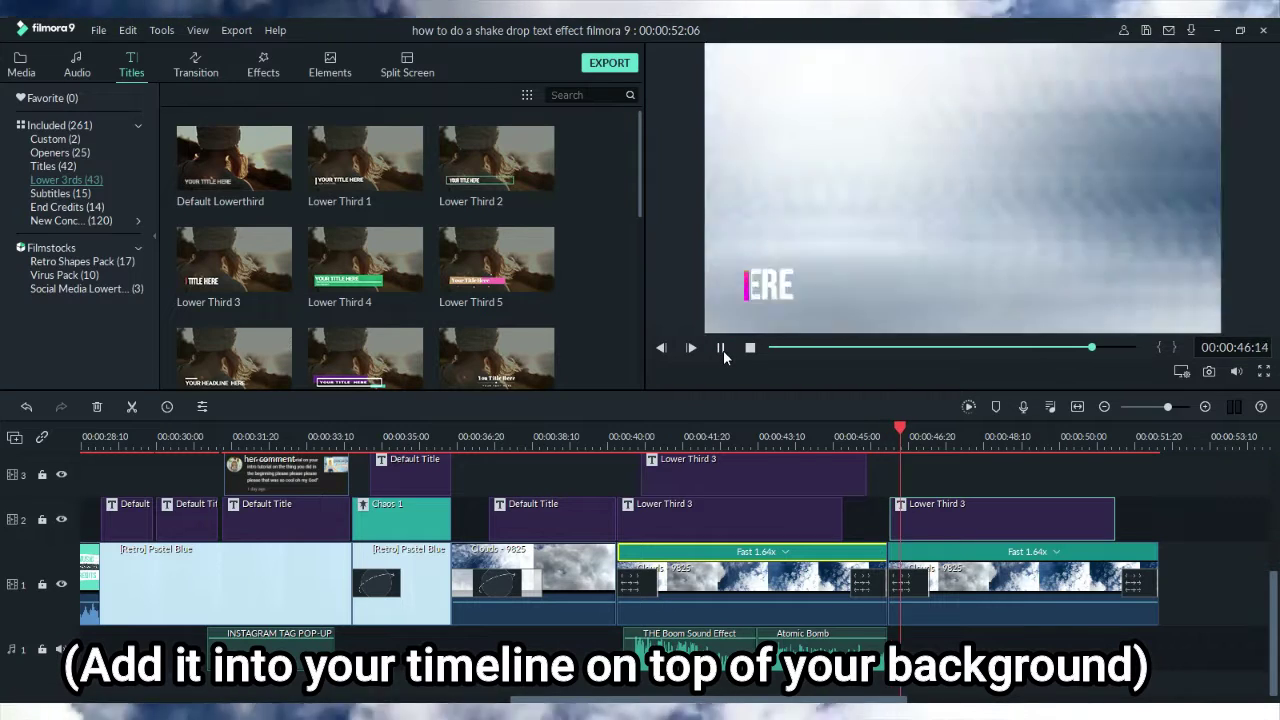
pyautogui.click(721, 349)
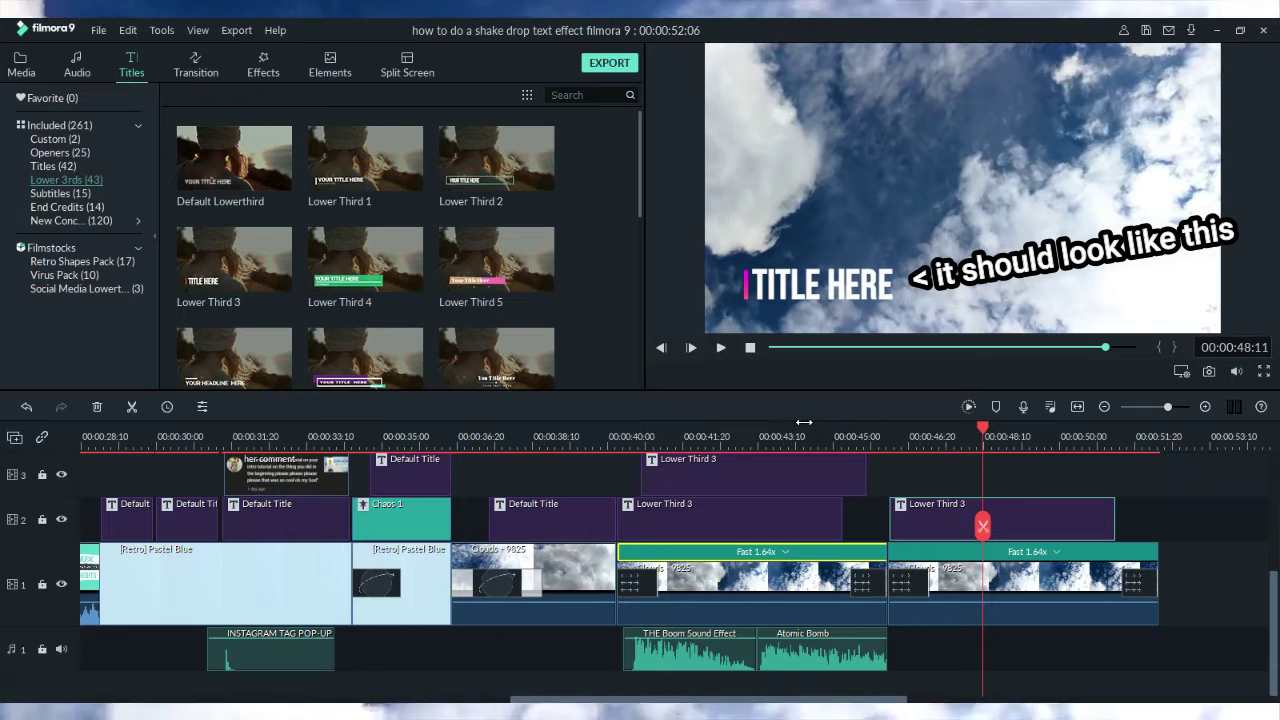
# Step: Delete the Preset Video bar from the new Lower Third 3 title in the advanced text editor and accept the change
pyautogui.doubleClick(940, 513)
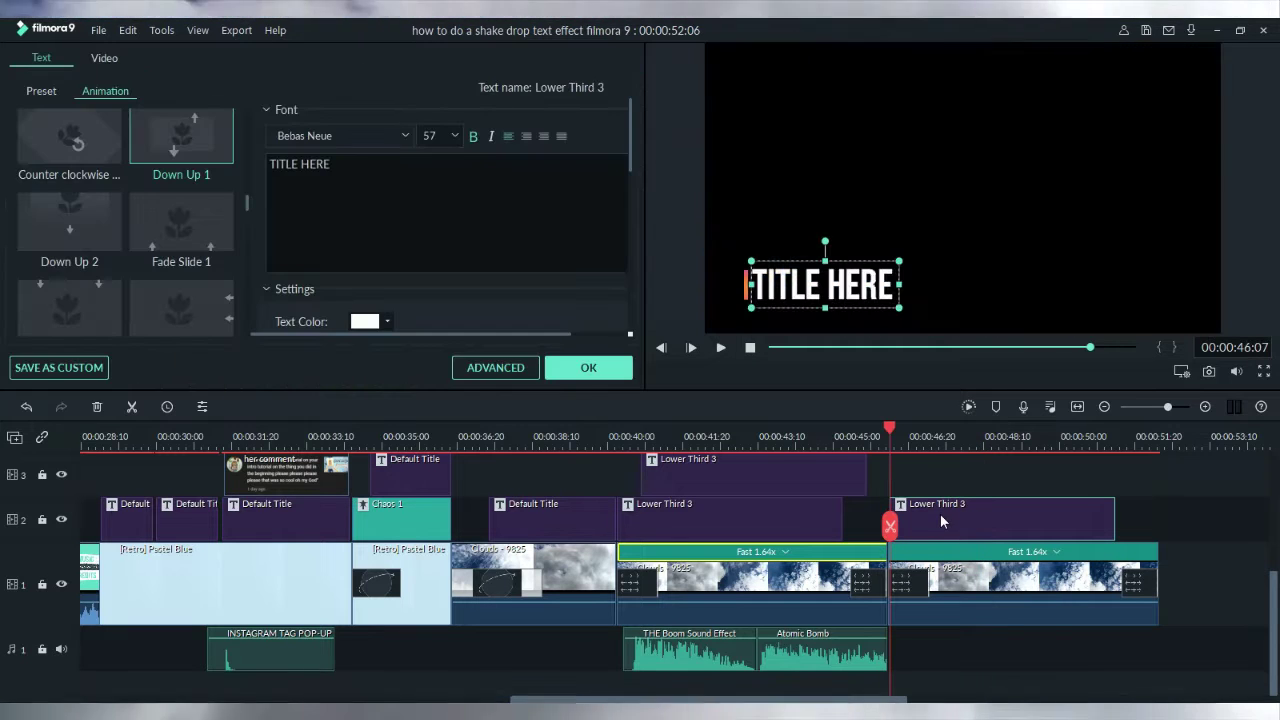
pyautogui.click(495, 368)
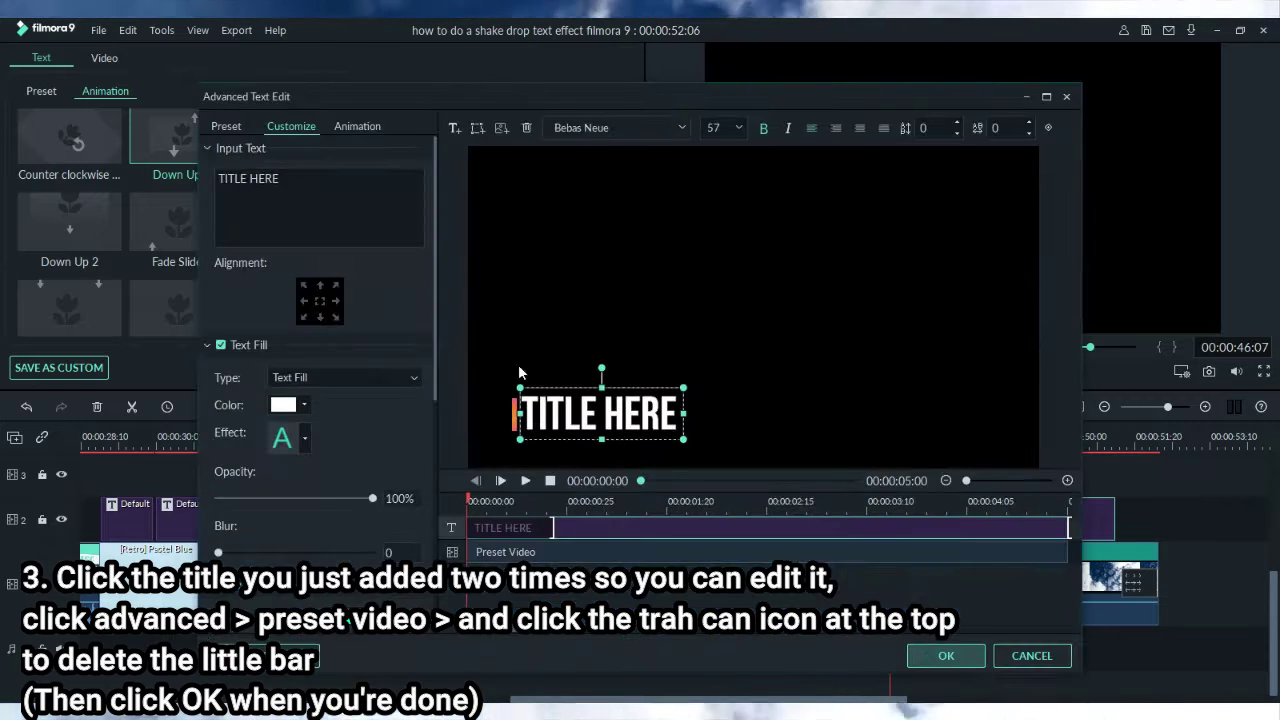
pyautogui.click(537, 554)
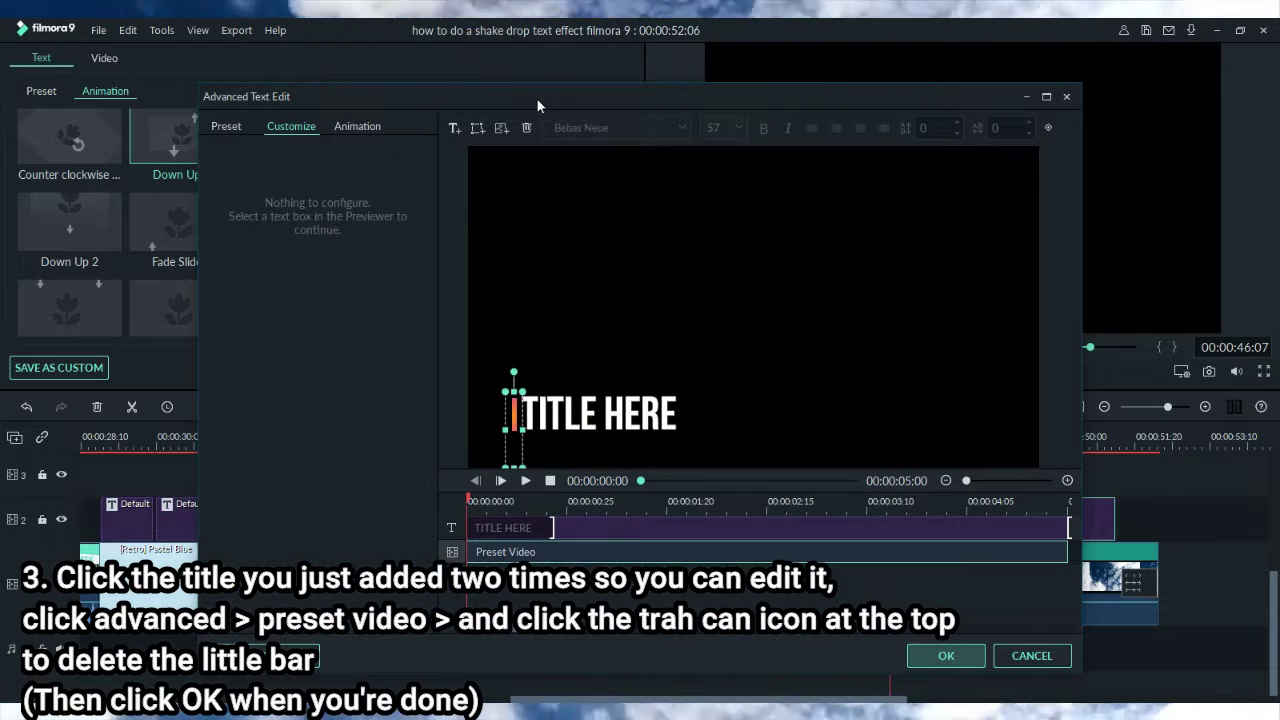
pyautogui.click(525, 127)
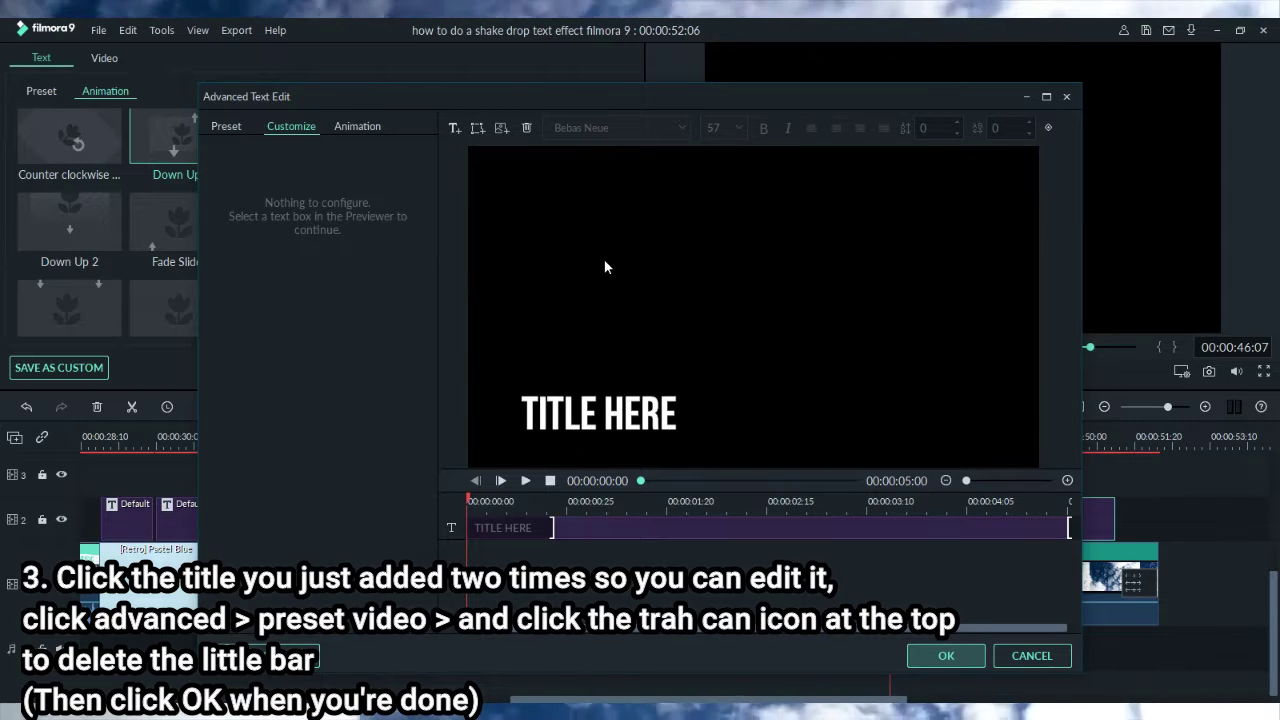
pyautogui.click(946, 656)
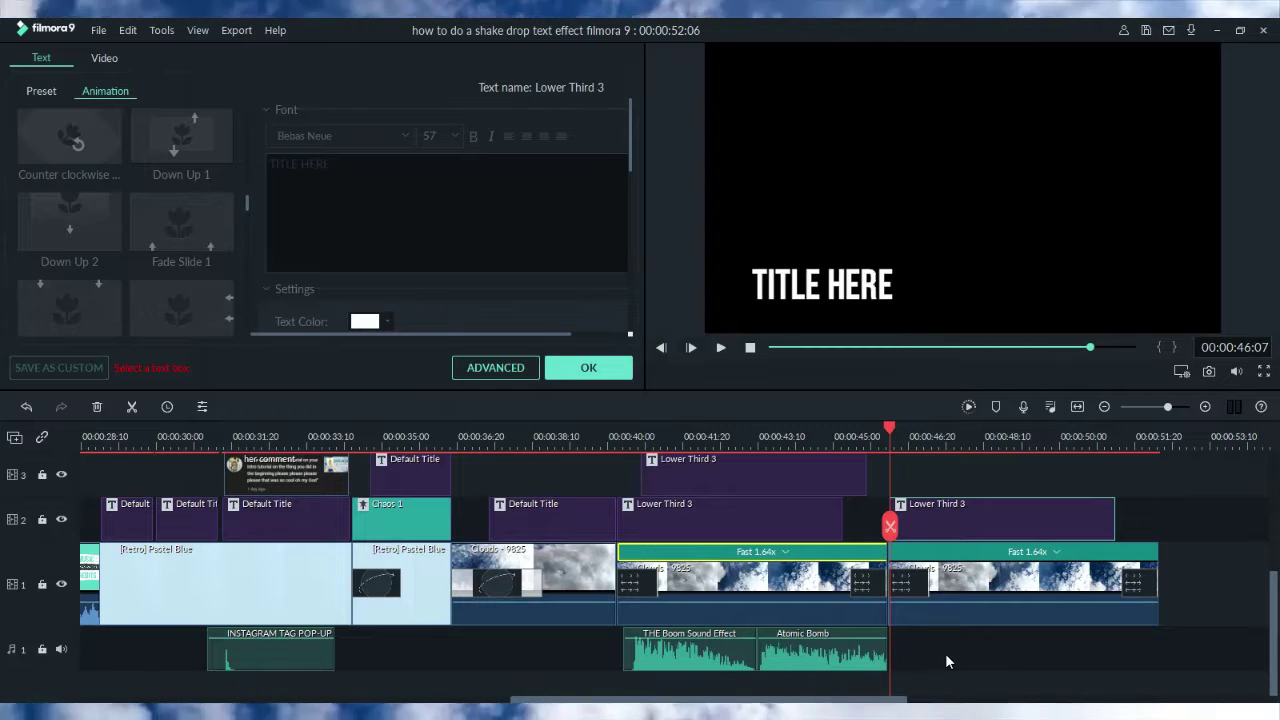
# Step: Replace the placeholder text of the new Lower Third 3 title with "How to:"
pyautogui.click(950, 503)
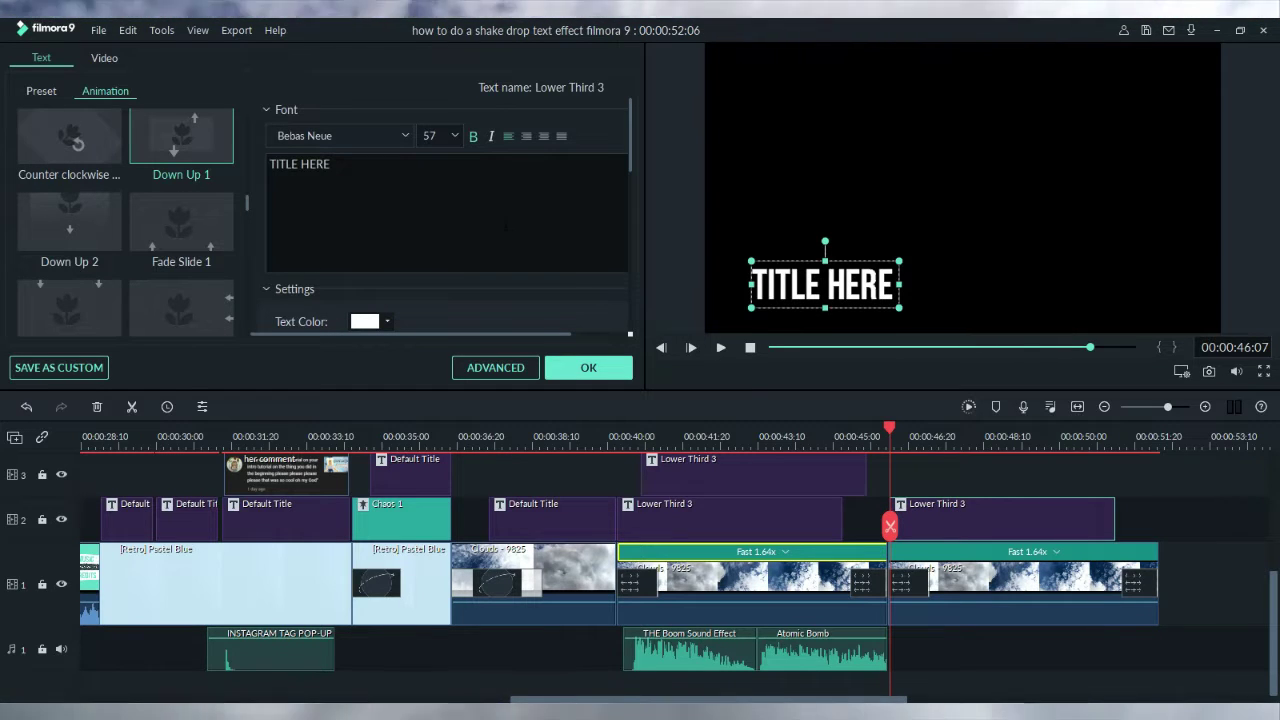
pyautogui.moveTo(331, 164); pyautogui.dragTo(275, 164)
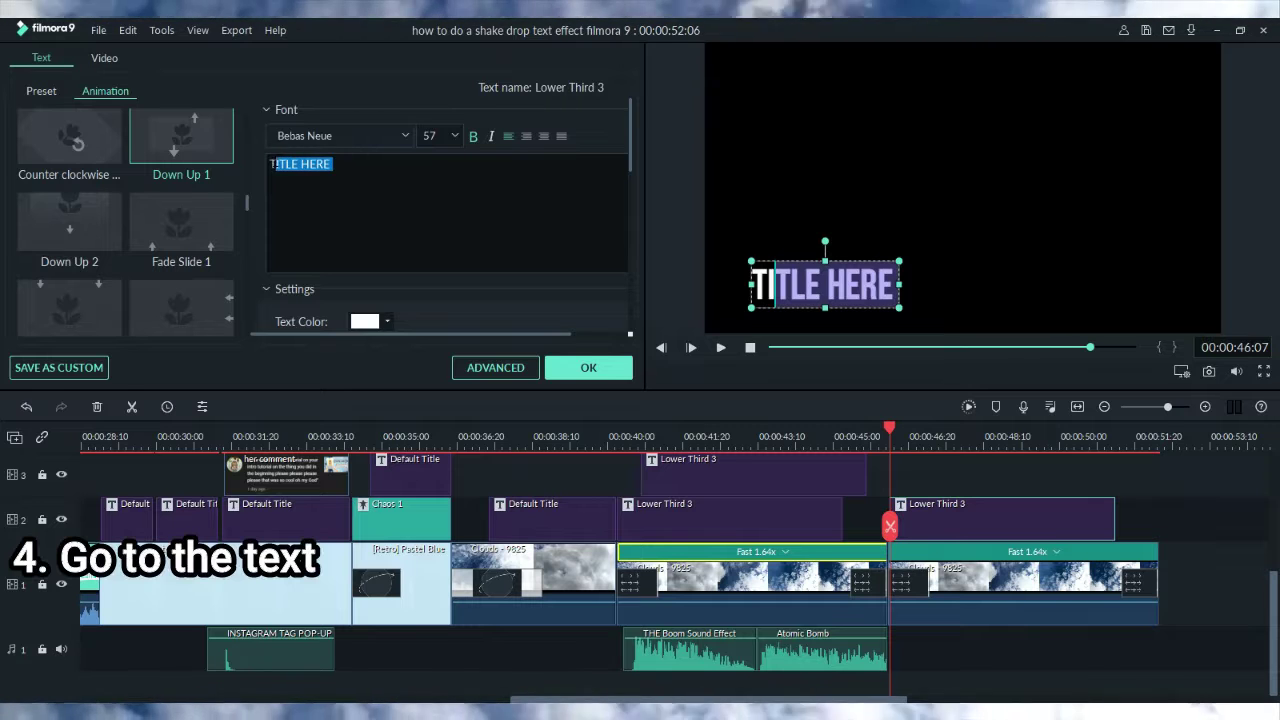
pyautogui.write('H')
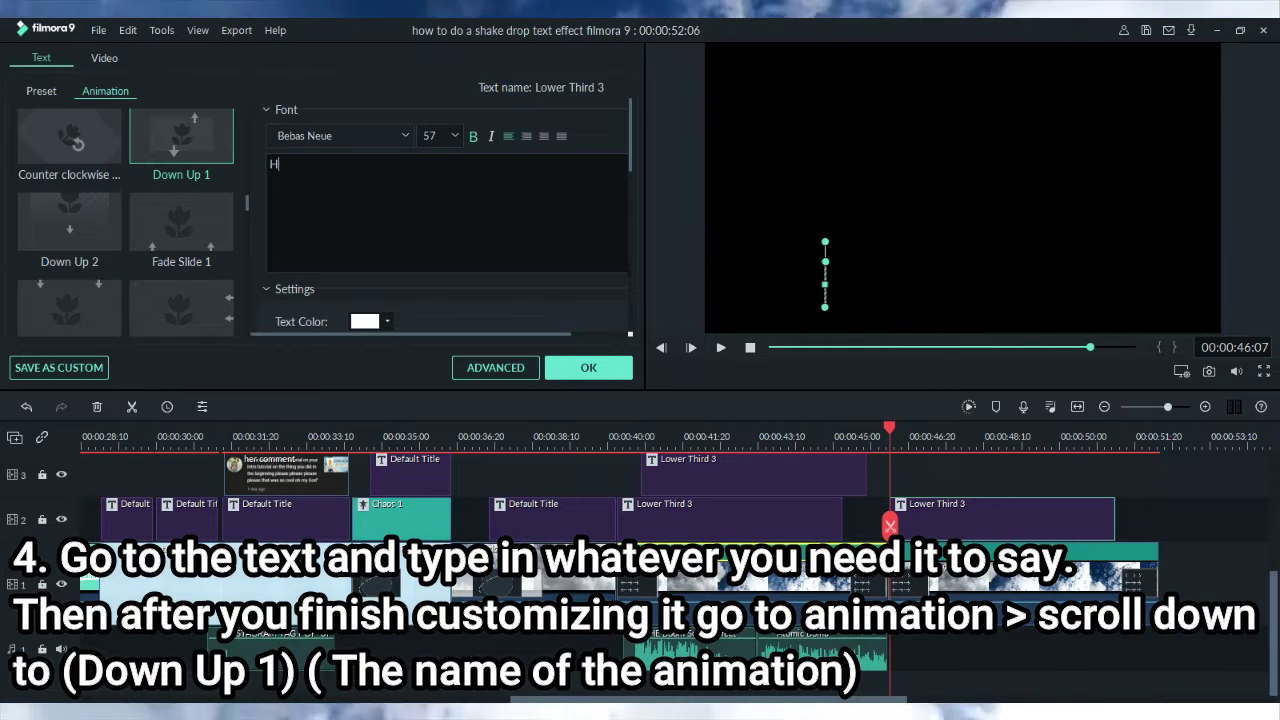
pyautogui.write('ow to')
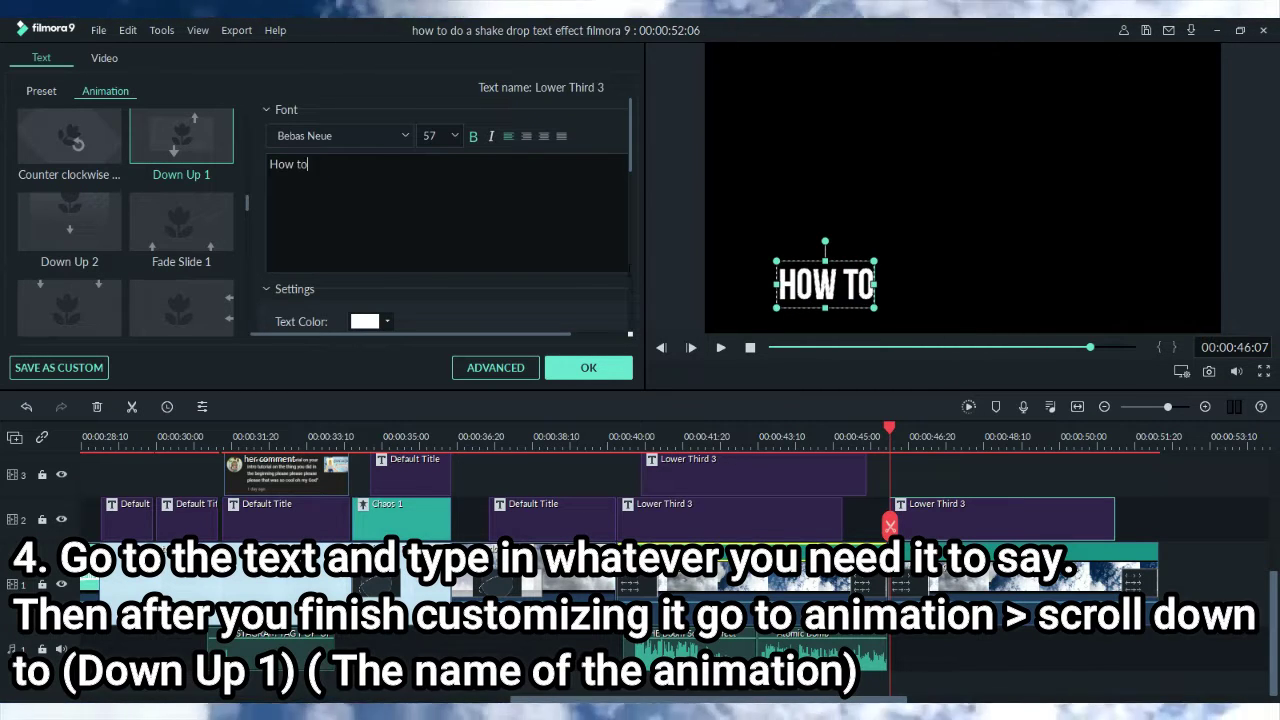
pyautogui.write(';')
pyautogui.press('BackSpace')
pyautogui.press('BackSpace')
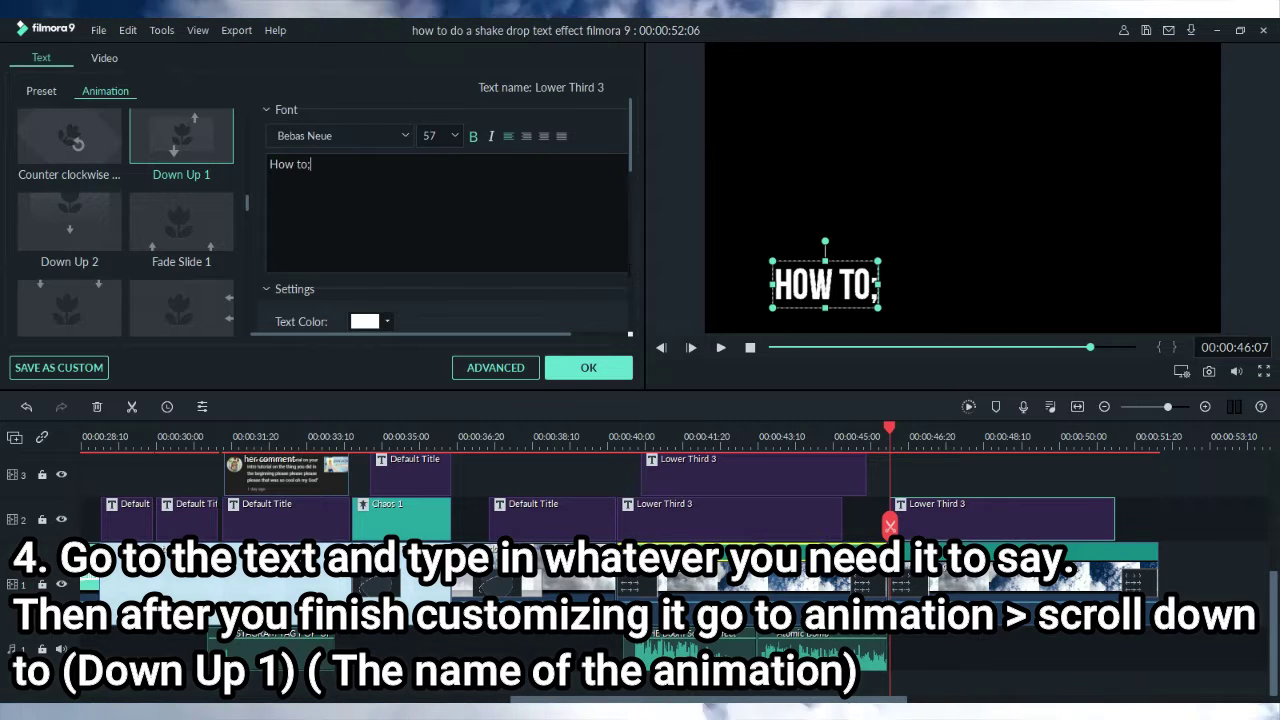
pyautogui.write(':')
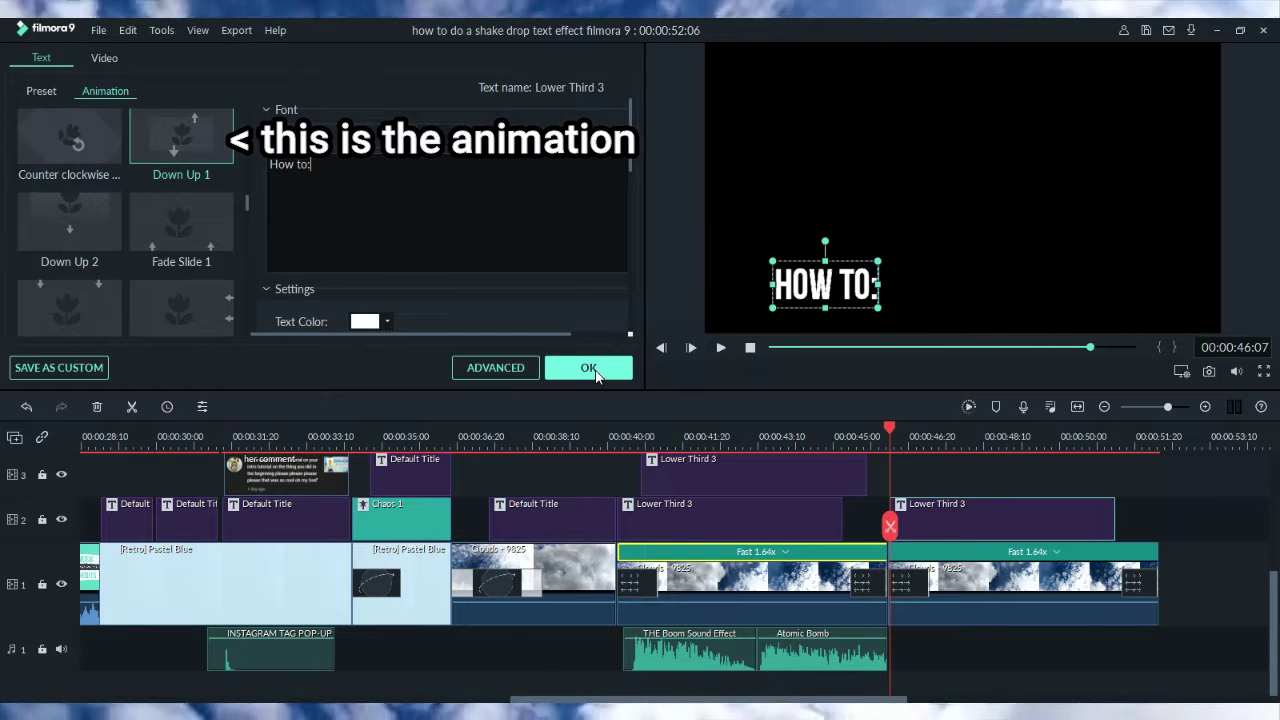
# Step: Browse the preset text styles available for the title
pyautogui.click(38, 94)
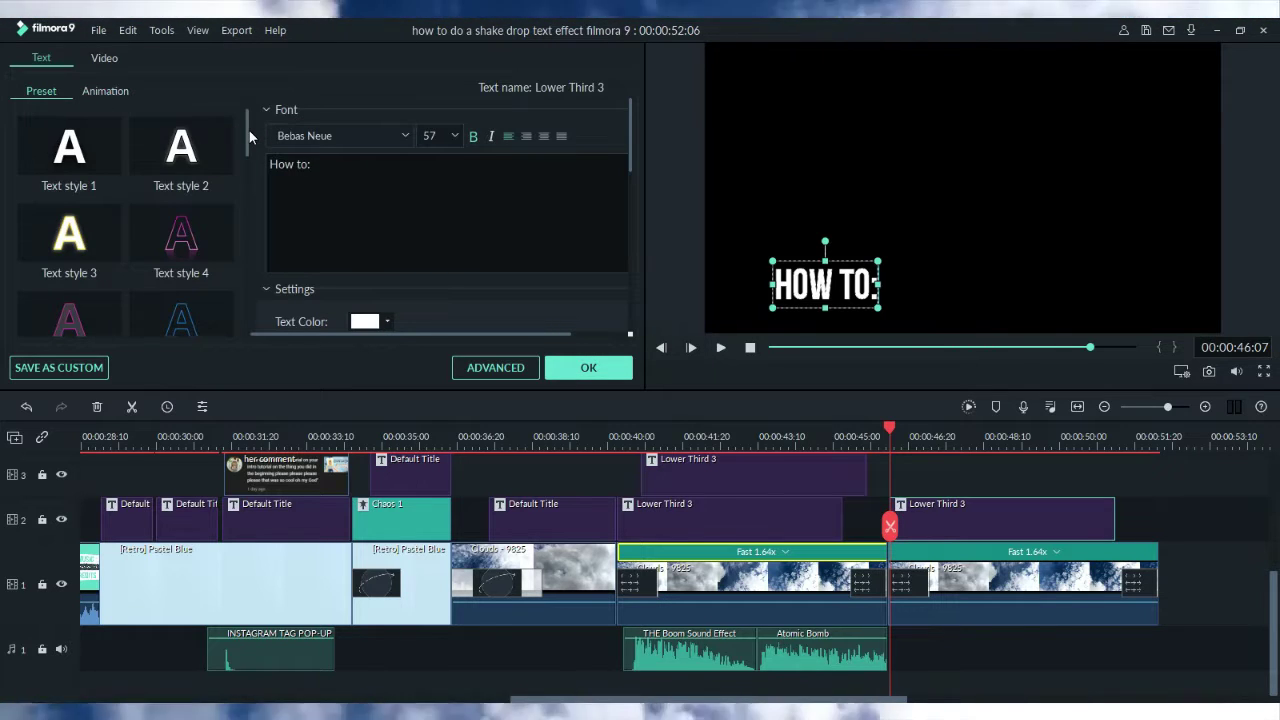
pyautogui.moveTo(249, 130); pyautogui.dragTo(246, 211)
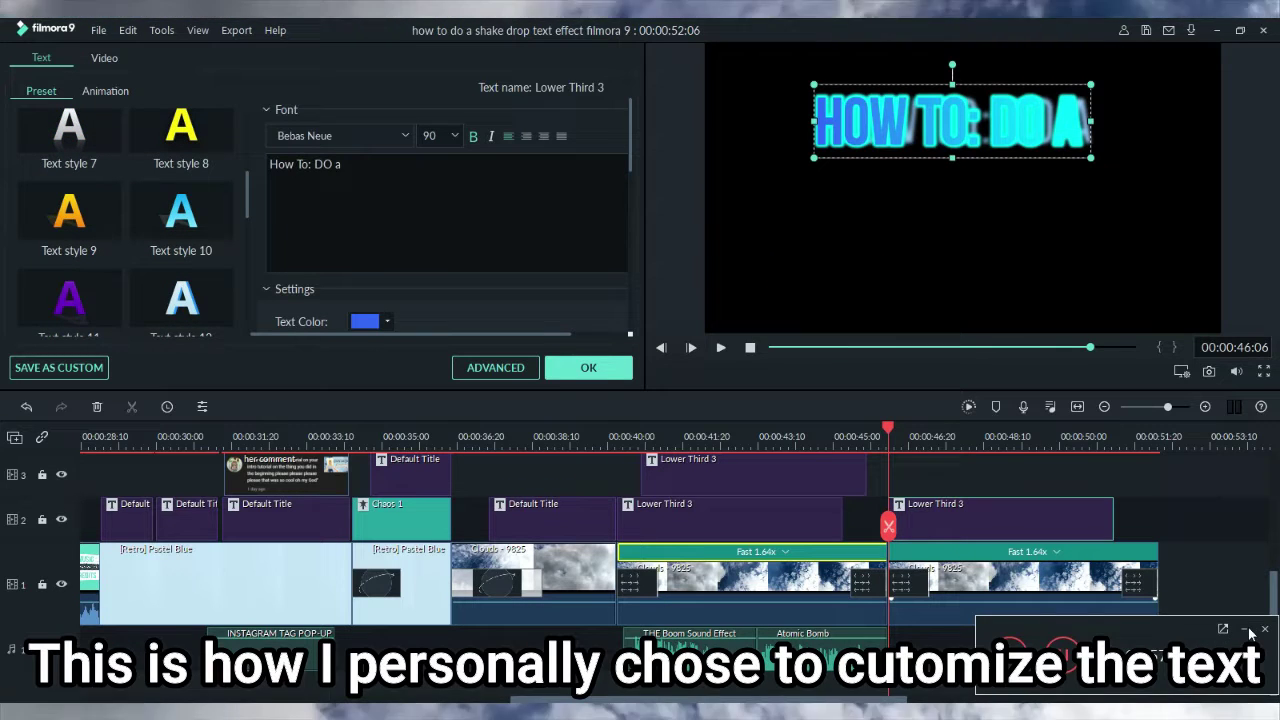
pyautogui.click(1246, 630)
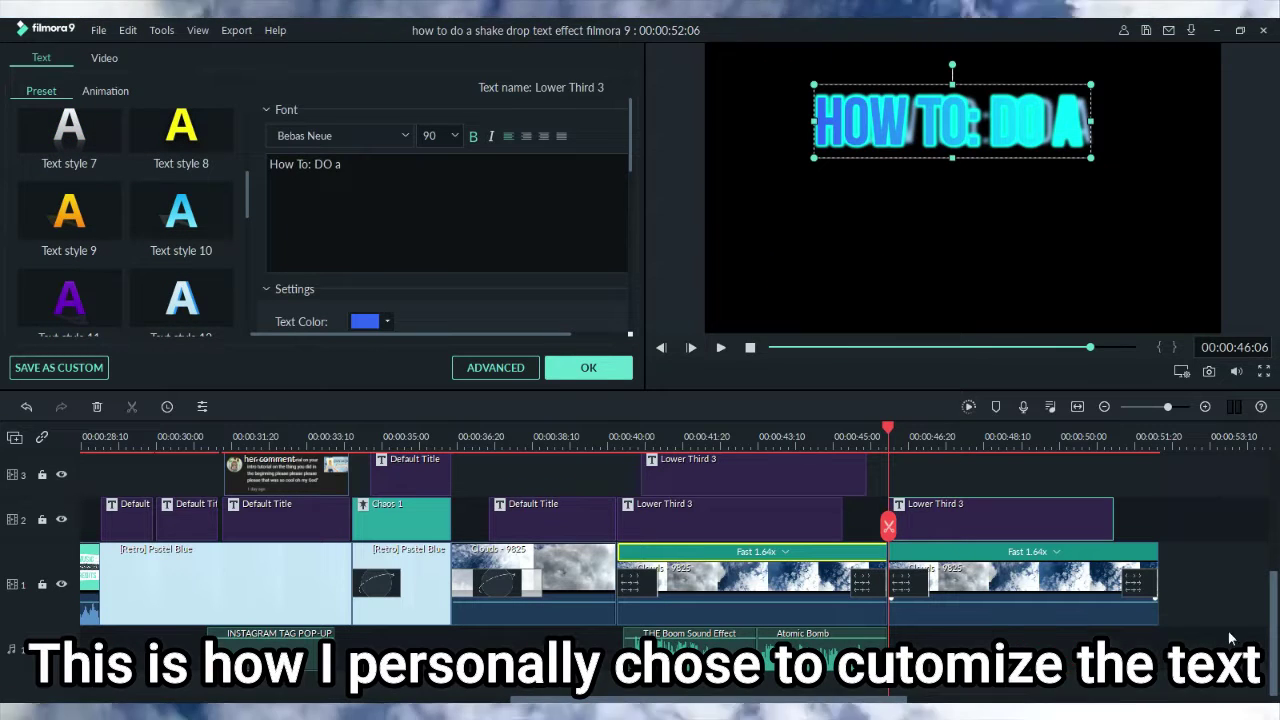
# Step: Review the fill, border and shadow settings of the "How To: DO a" title in the advanced text editor
pyautogui.click(495, 368)
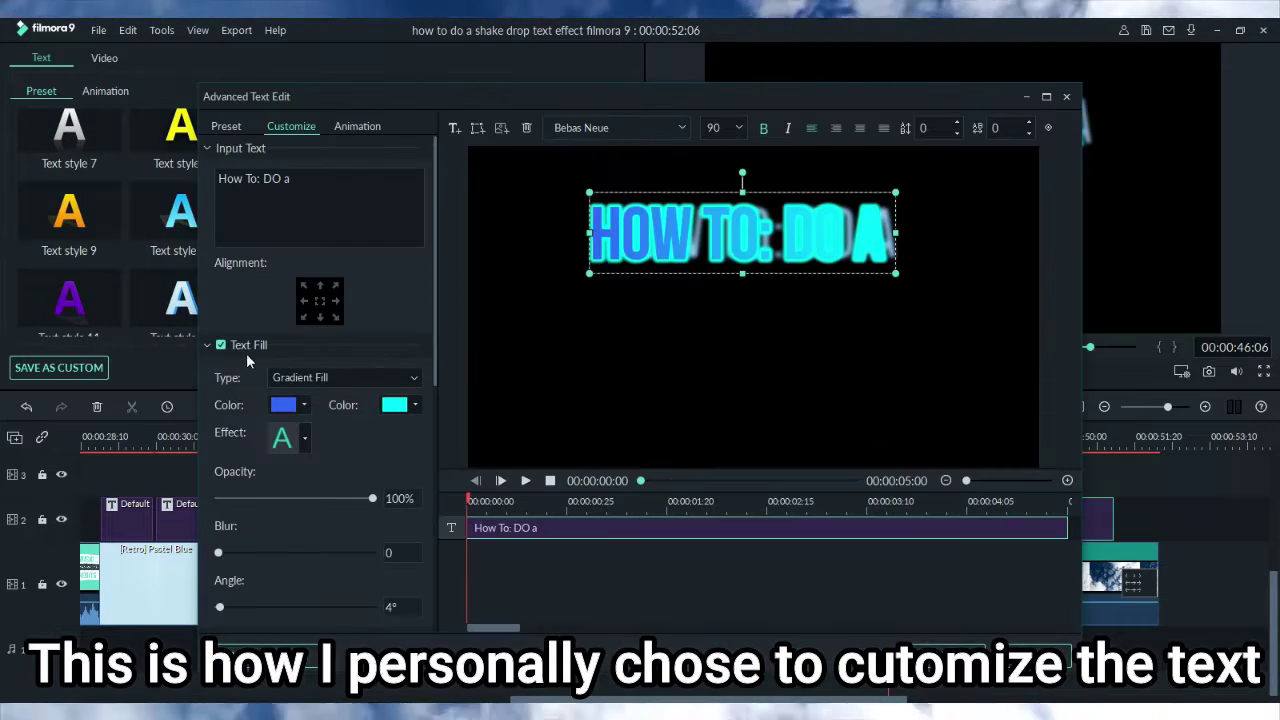
pyautogui.click(302, 409)
pyautogui.click(302, 409)
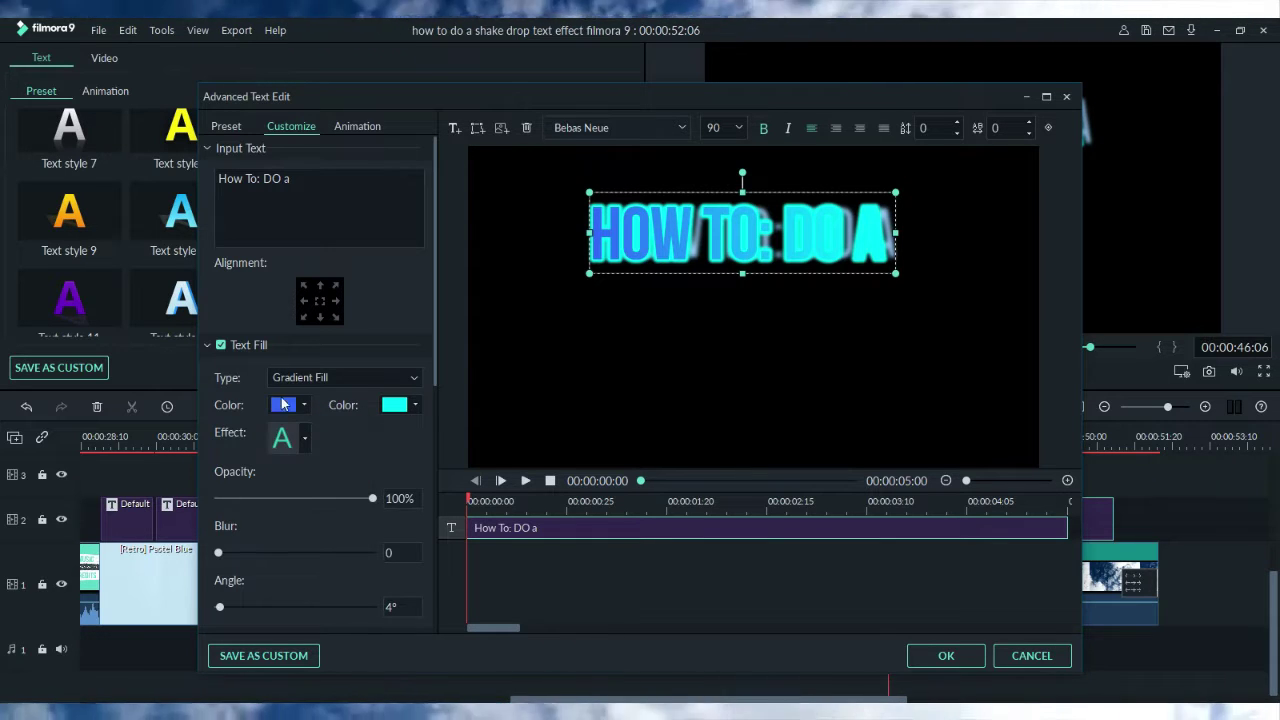
pyautogui.click(207, 345)
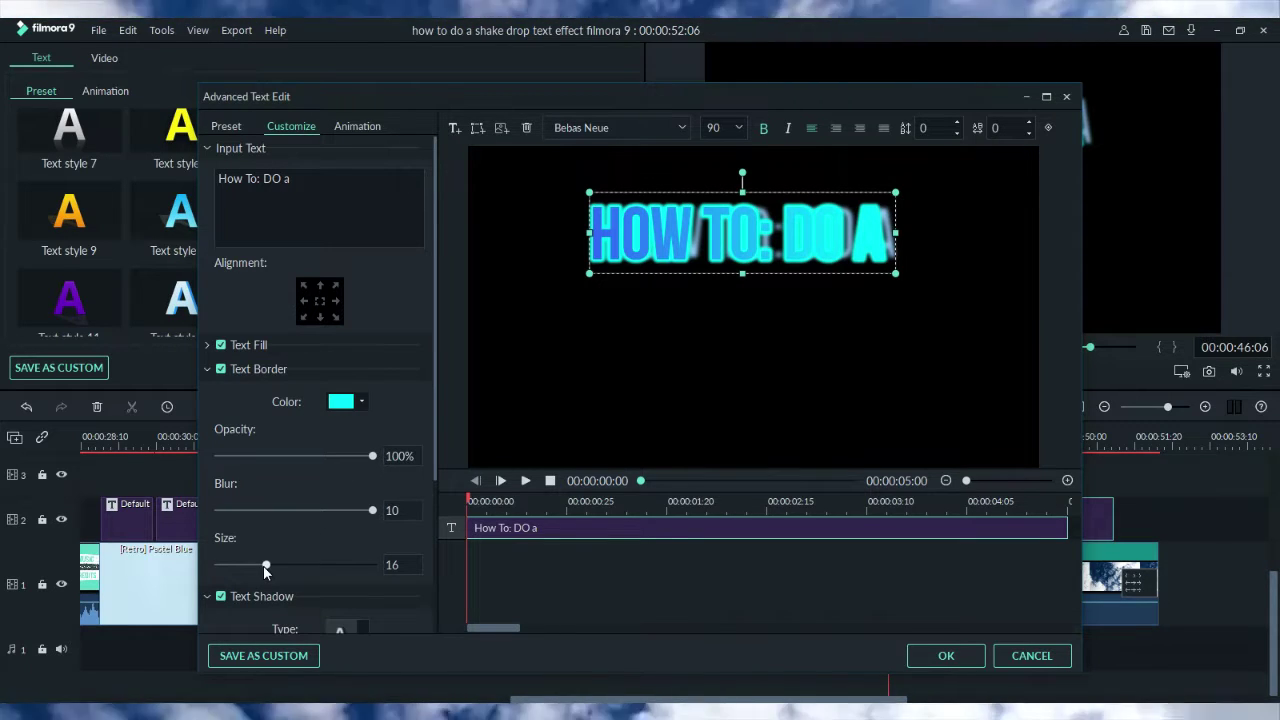
pyautogui.moveTo(266, 567); pyautogui.dragTo(262, 567)
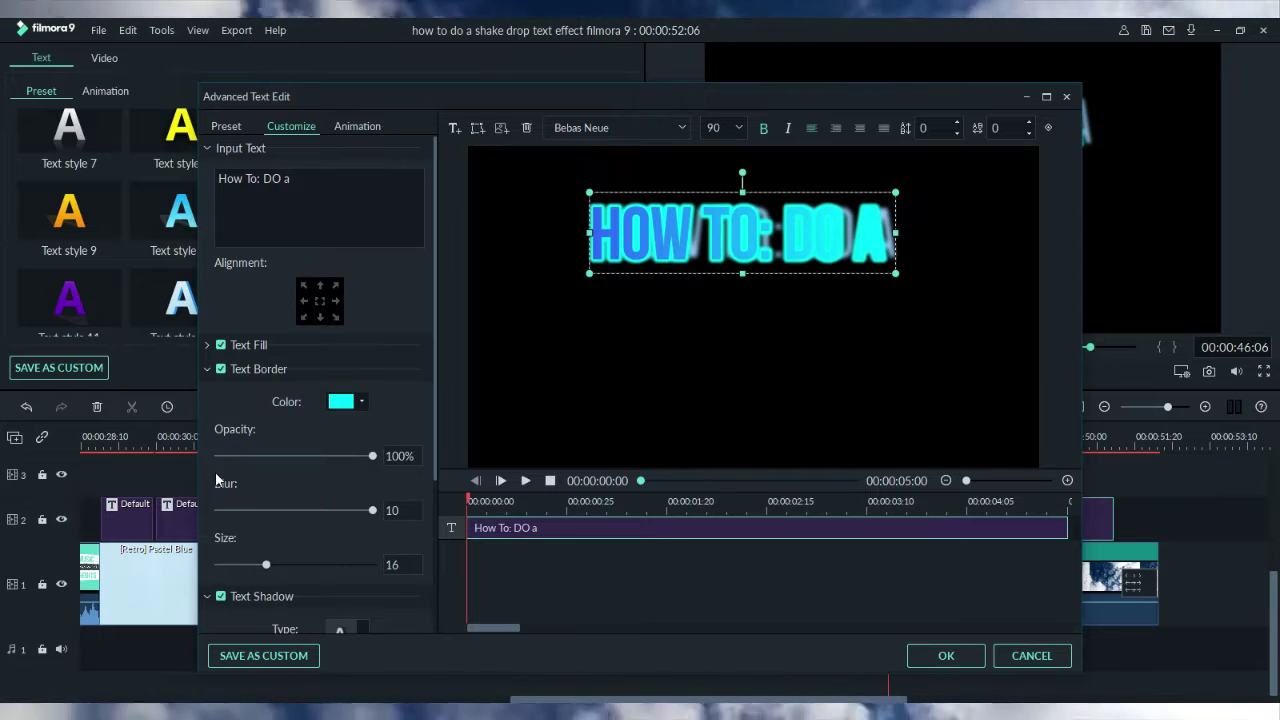
pyautogui.click(208, 370)
pyautogui.scroll(-1, 430, 402)
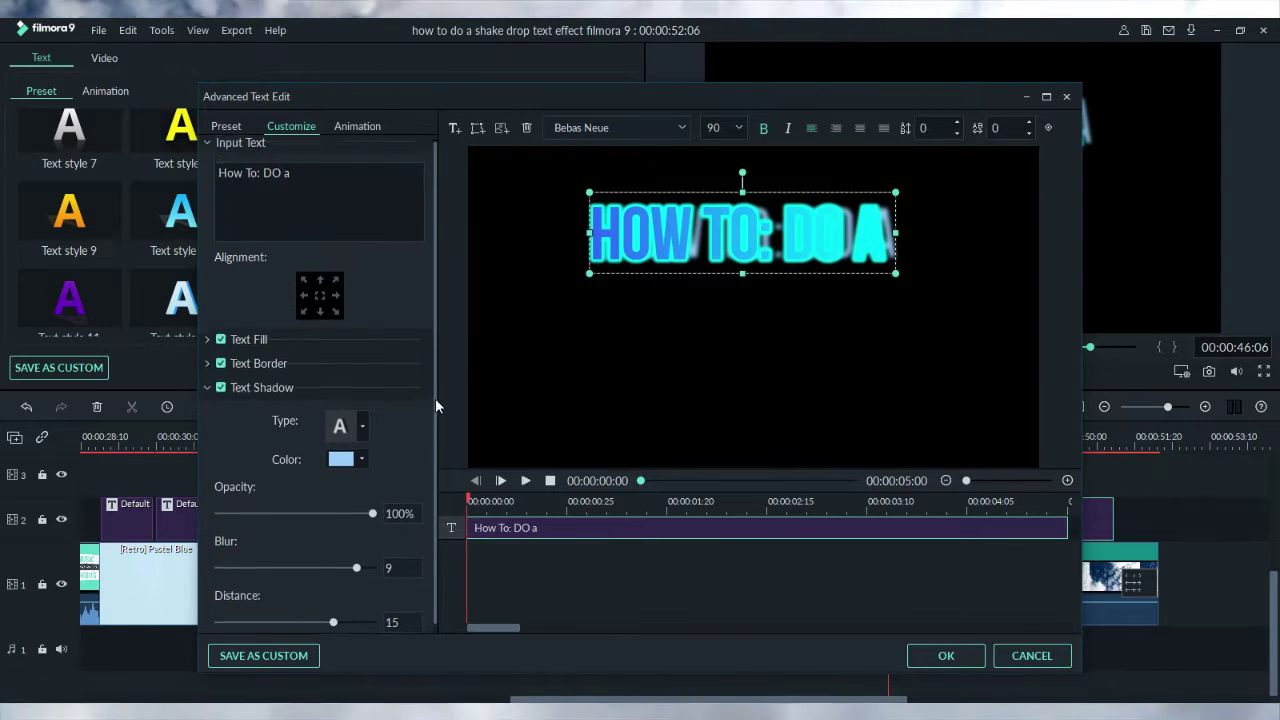
pyautogui.click(208, 380)
pyautogui.click(944, 657)
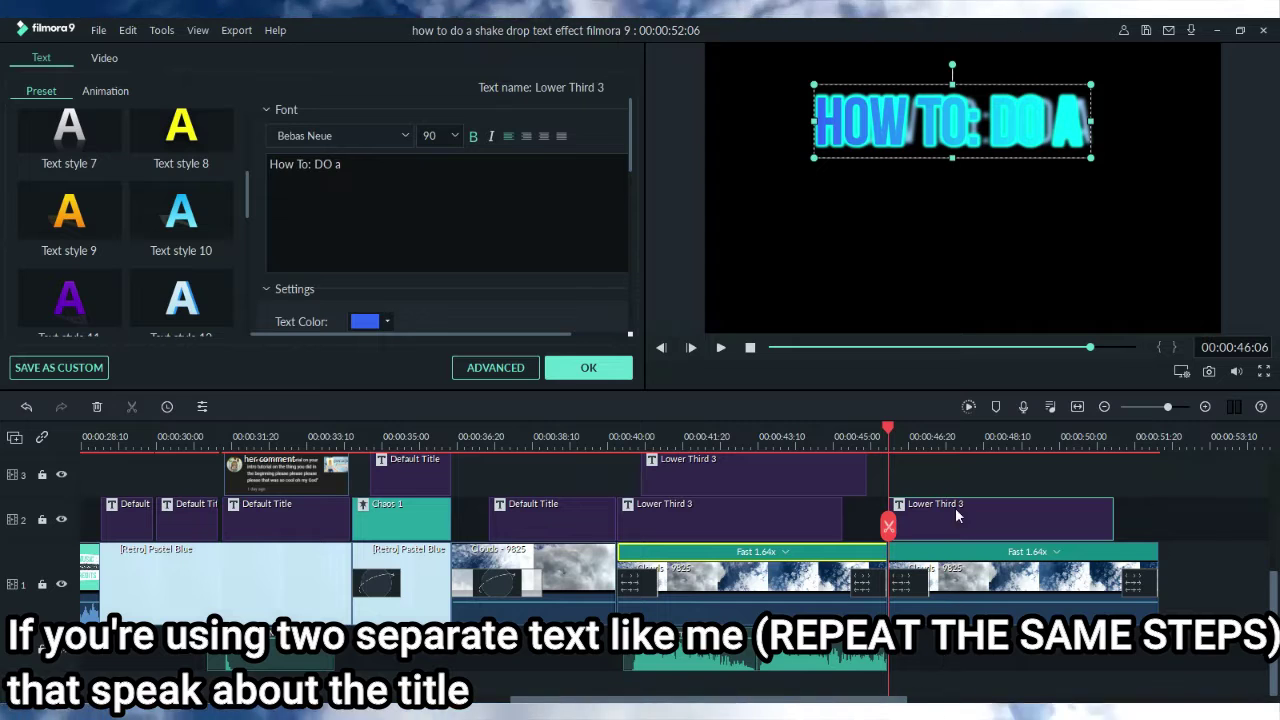
# Step: Apply the Down Up 1 animation to the "How To: DO a" title and confirm the text edits
pyautogui.click(105, 90)
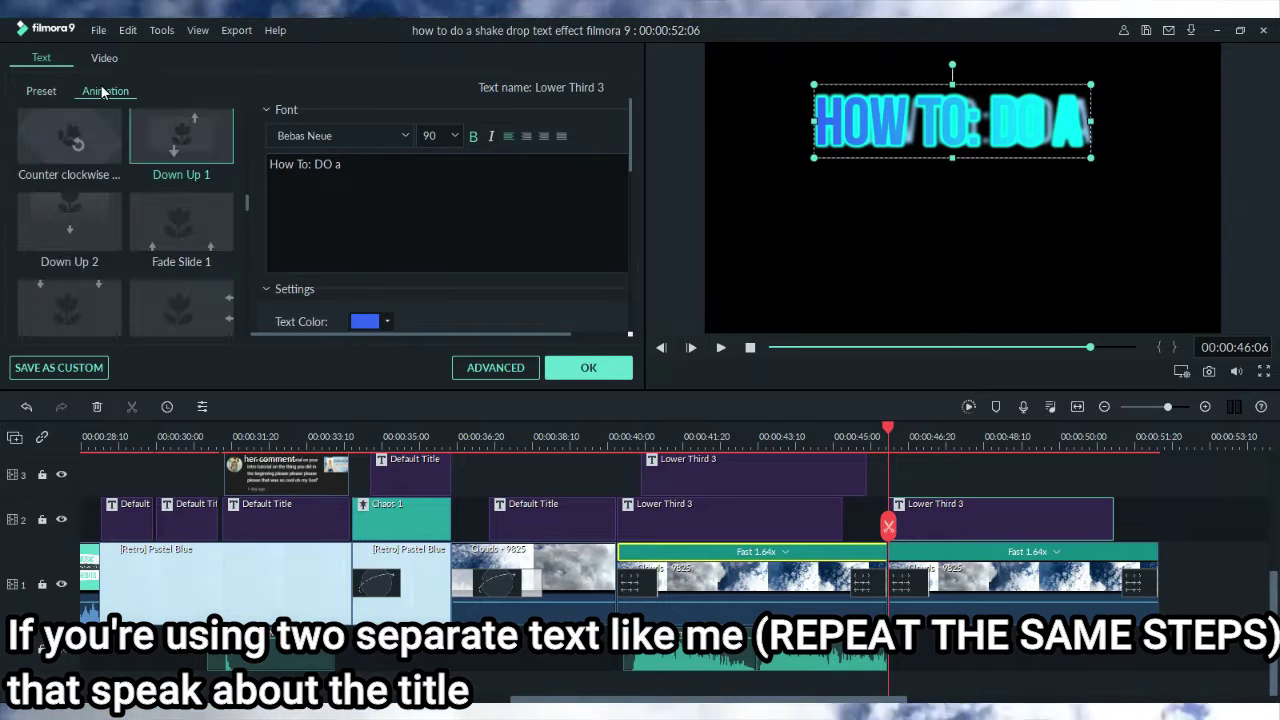
pyautogui.moveTo(245, 203)
pyautogui.mouseDown()
pyautogui.moveTo(251, 111)
pyautogui.moveTo(252, 200)
pyautogui.mouseUp()
pyautogui.click(215, 176)
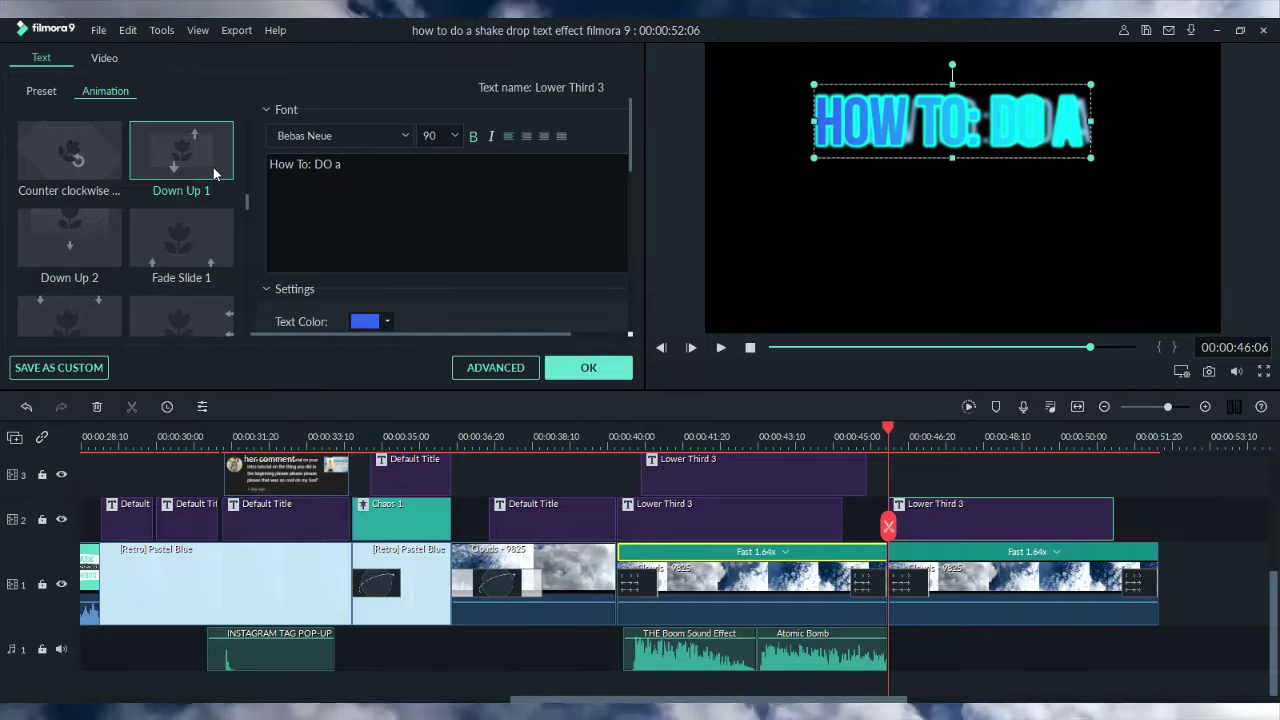
pyautogui.click(626, 369)
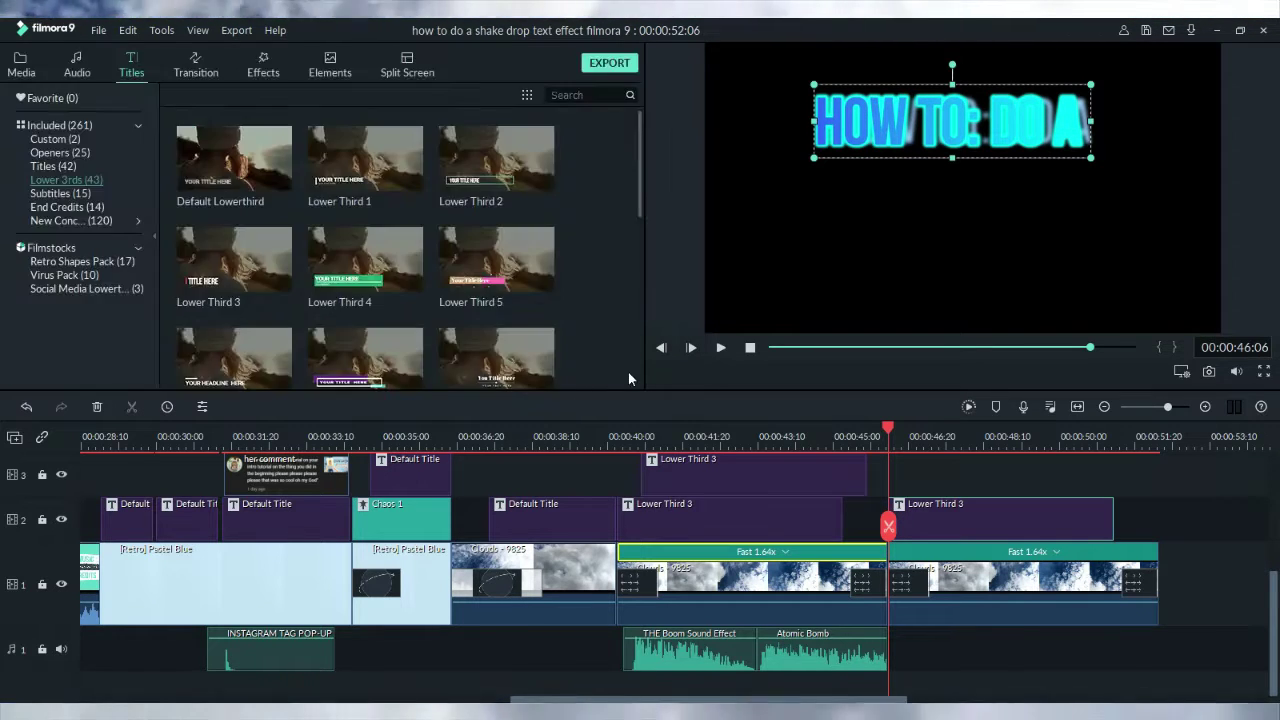
# Step: Preview the title's drop animation and shift the title clip so it ends with the second Clouds - 9825 clip
pyautogui.click(885, 434)
pyautogui.click(720, 348)
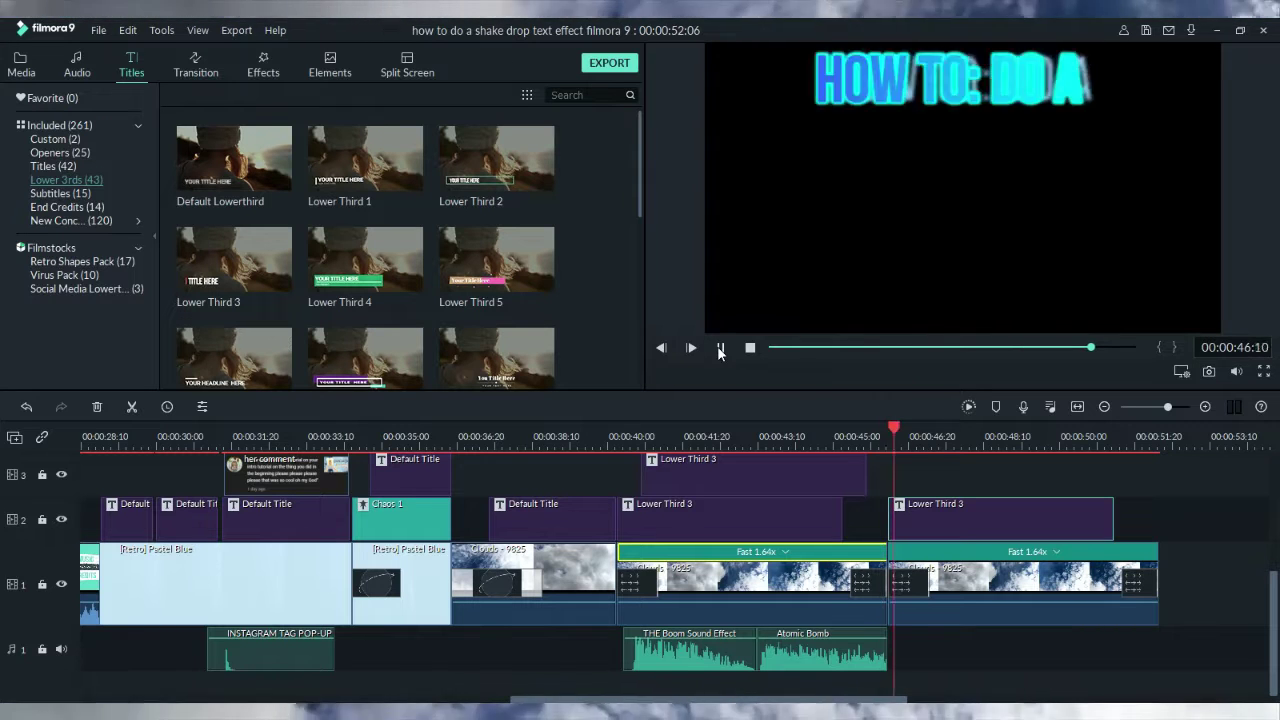
pyautogui.moveTo(1005, 518); pyautogui.dragTo(1080, 520)
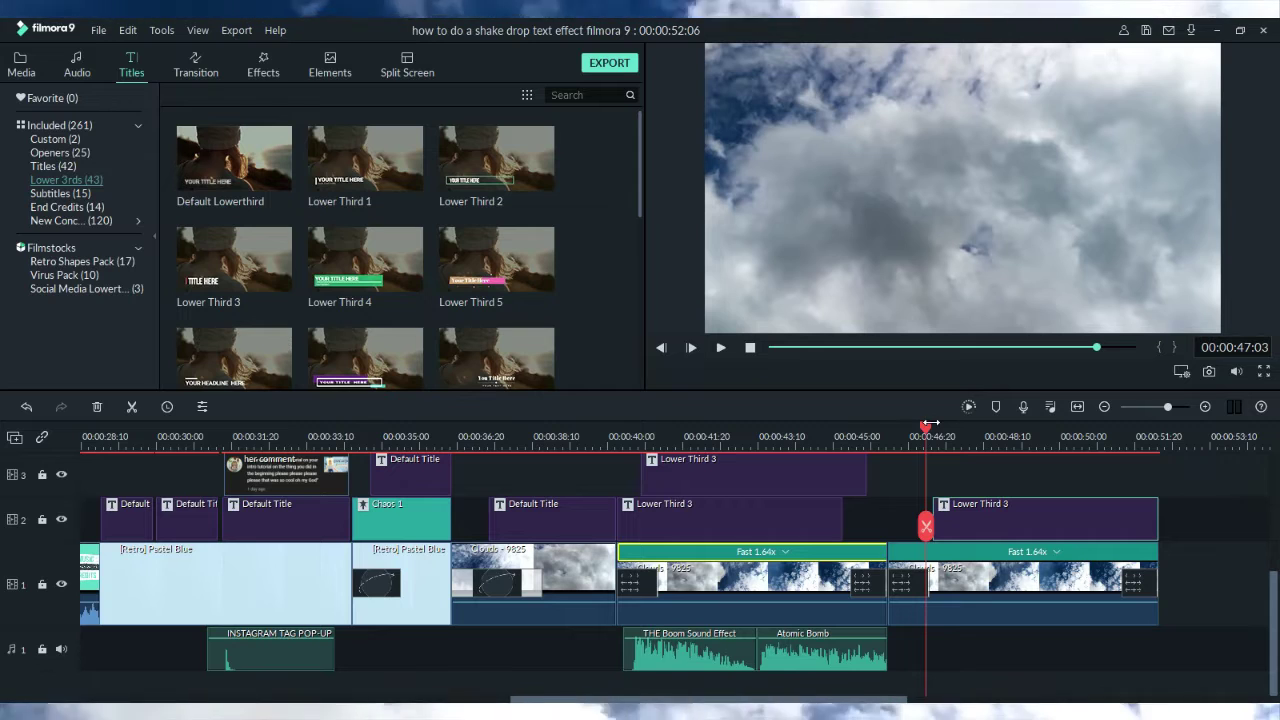
# Step: Preview the "How To: DO a" title's drop and move its clip slightly earlier over the second Clouds - 9825 clip
pyautogui.moveTo(899, 427); pyautogui.dragTo(885, 428)
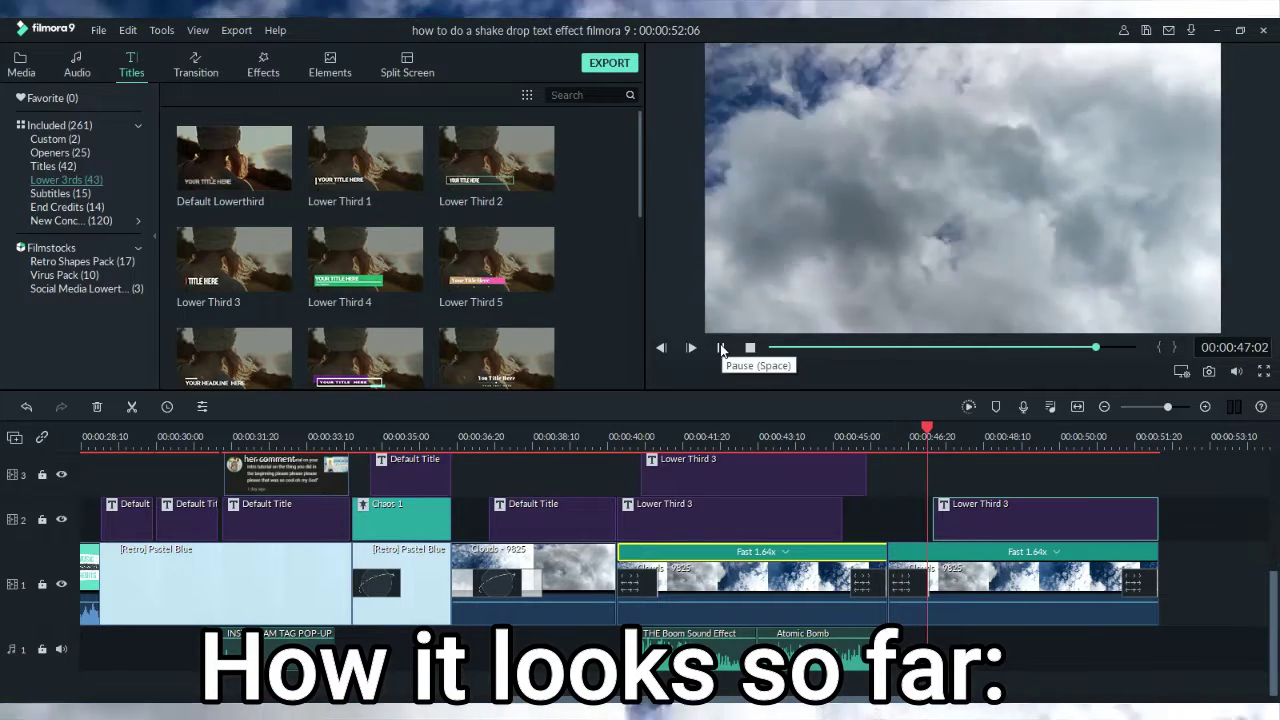
pyautogui.click(721, 348)
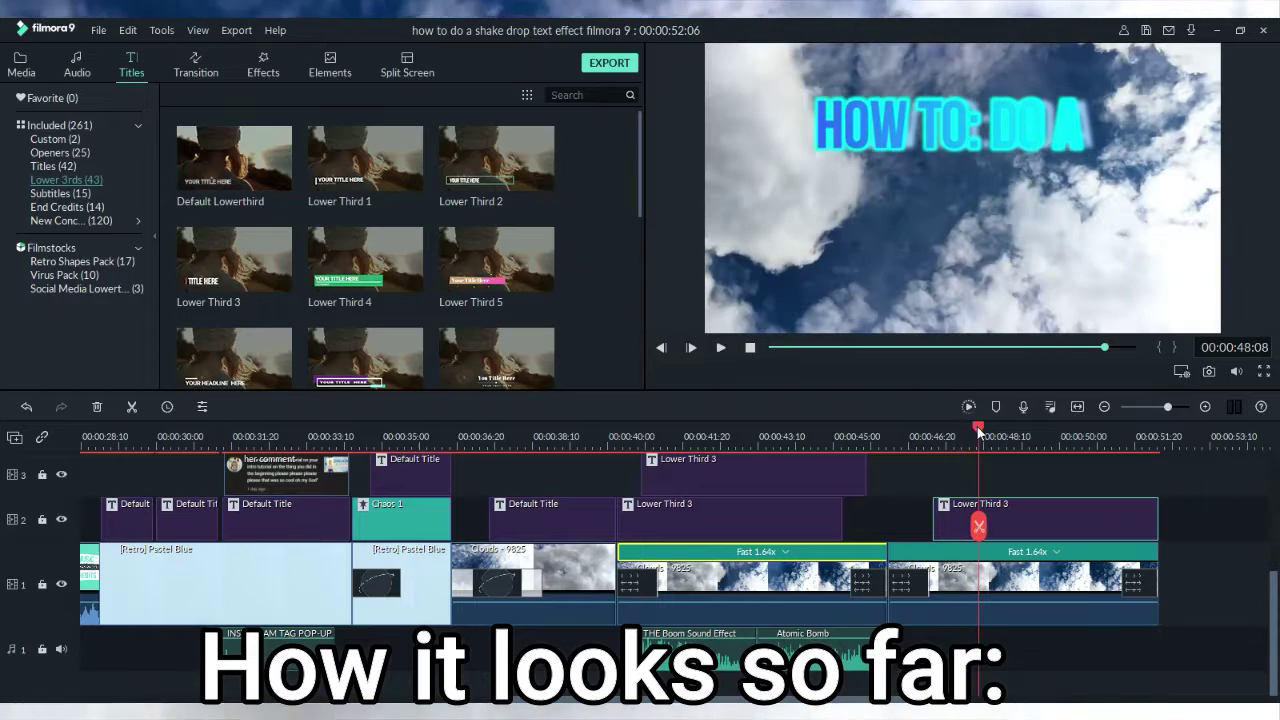
pyautogui.moveTo(978, 428); pyautogui.dragTo(910, 428)
pyautogui.moveTo(1000, 515); pyautogui.dragTo(975, 515)
pyautogui.click(720, 348)
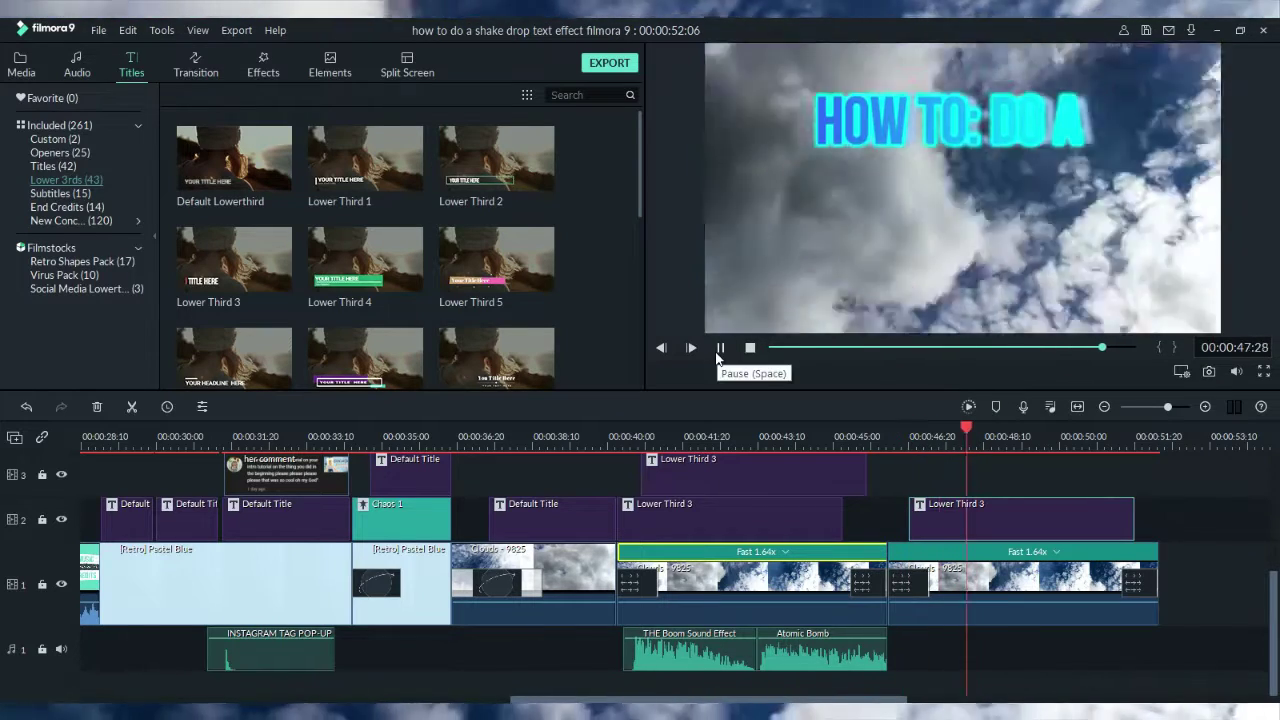
pyautogui.click(720, 348)
# Step: Set the text of the new Lower Third 3 title on track 3 to "Shake drop text effect *filmora 9*"
pyautogui.doubleClick(945, 515)
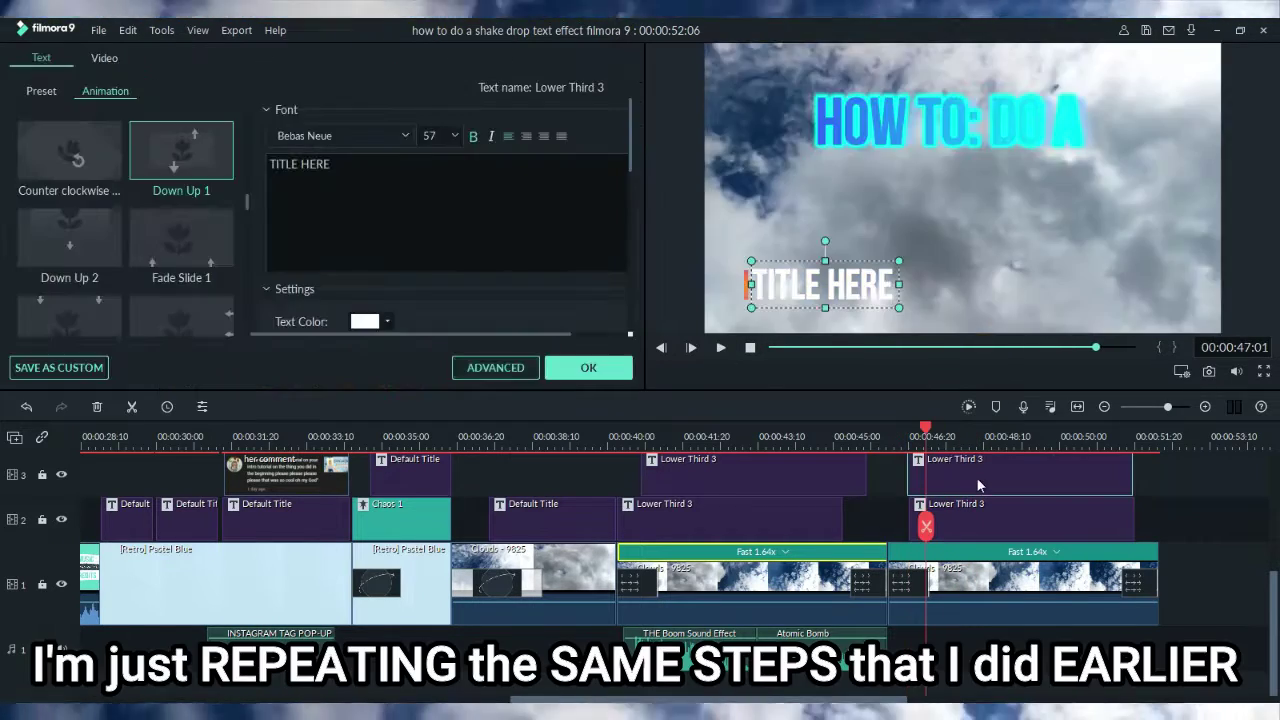
pyautogui.click(491, 366)
pyautogui.click(940, 656)
pyautogui.moveTo(926, 428); pyautogui.dragTo(960, 428)
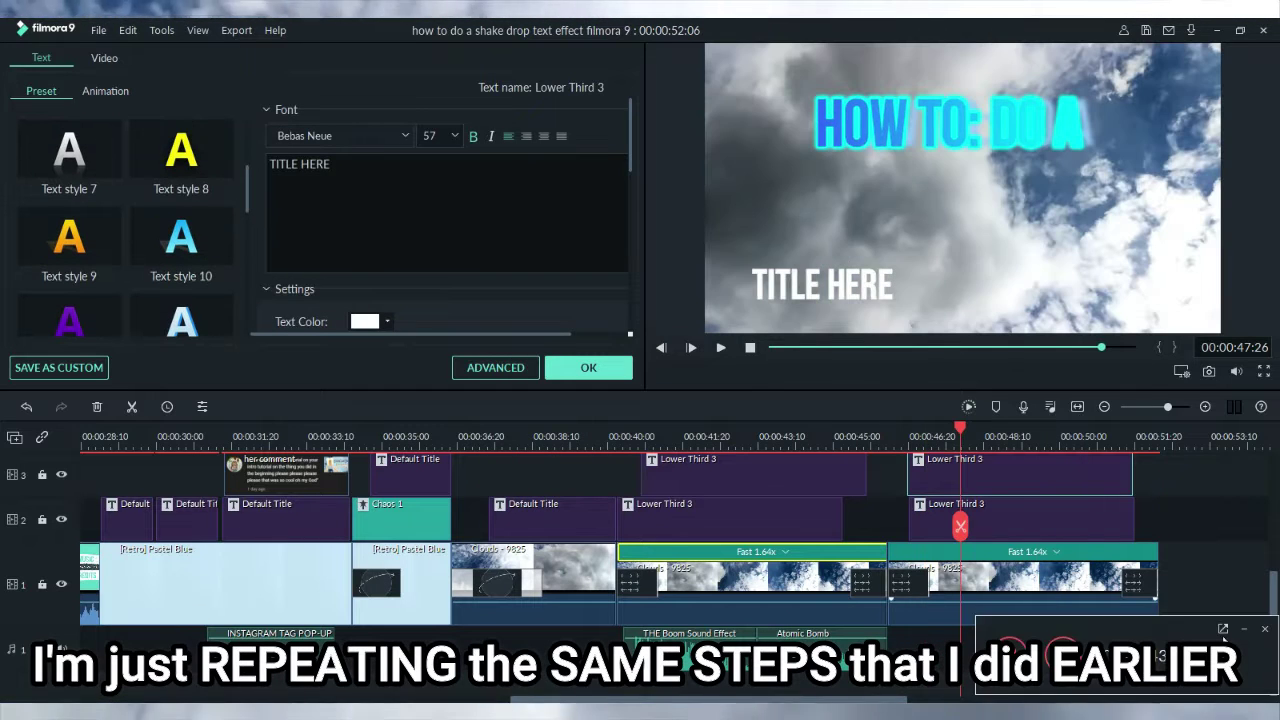
pyautogui.write('Shake drop text effect *filmora 98')
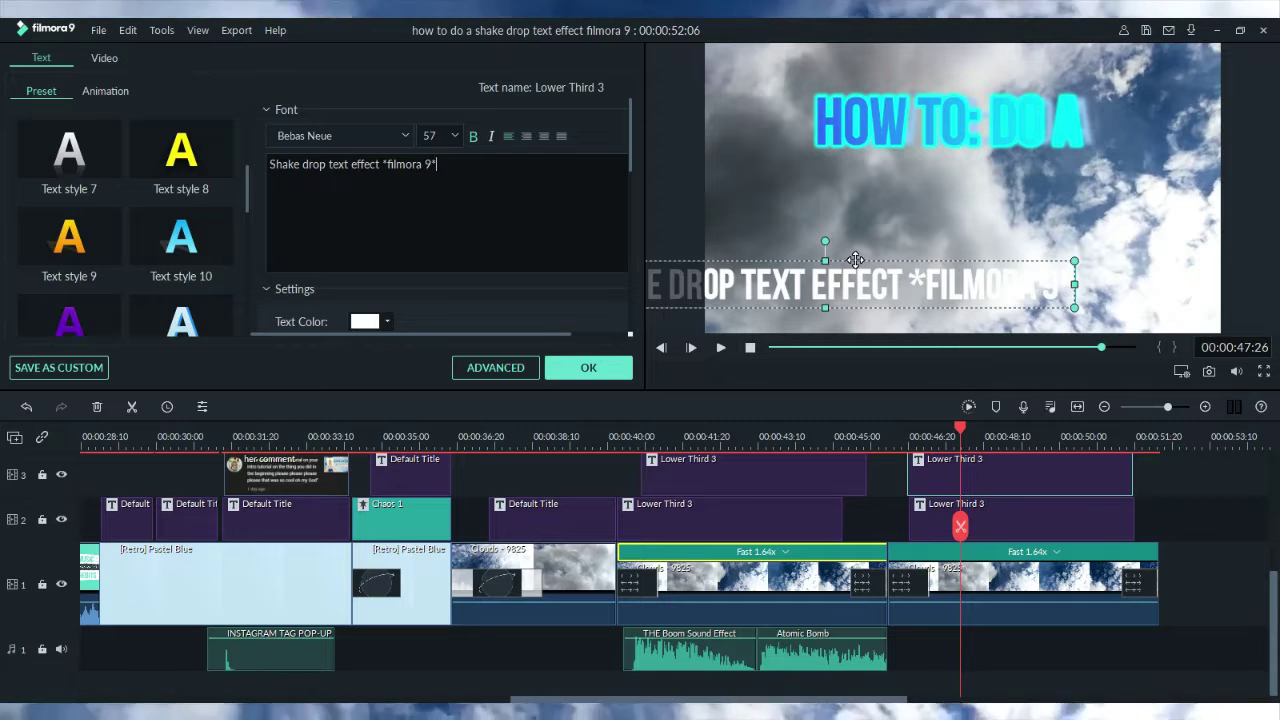
# Step: Place the new title below "How To: DO a" at font size 150 and break its text into two lines before "effect"
pyautogui.moveTo(855, 260); pyautogui.dragTo(902, 210)
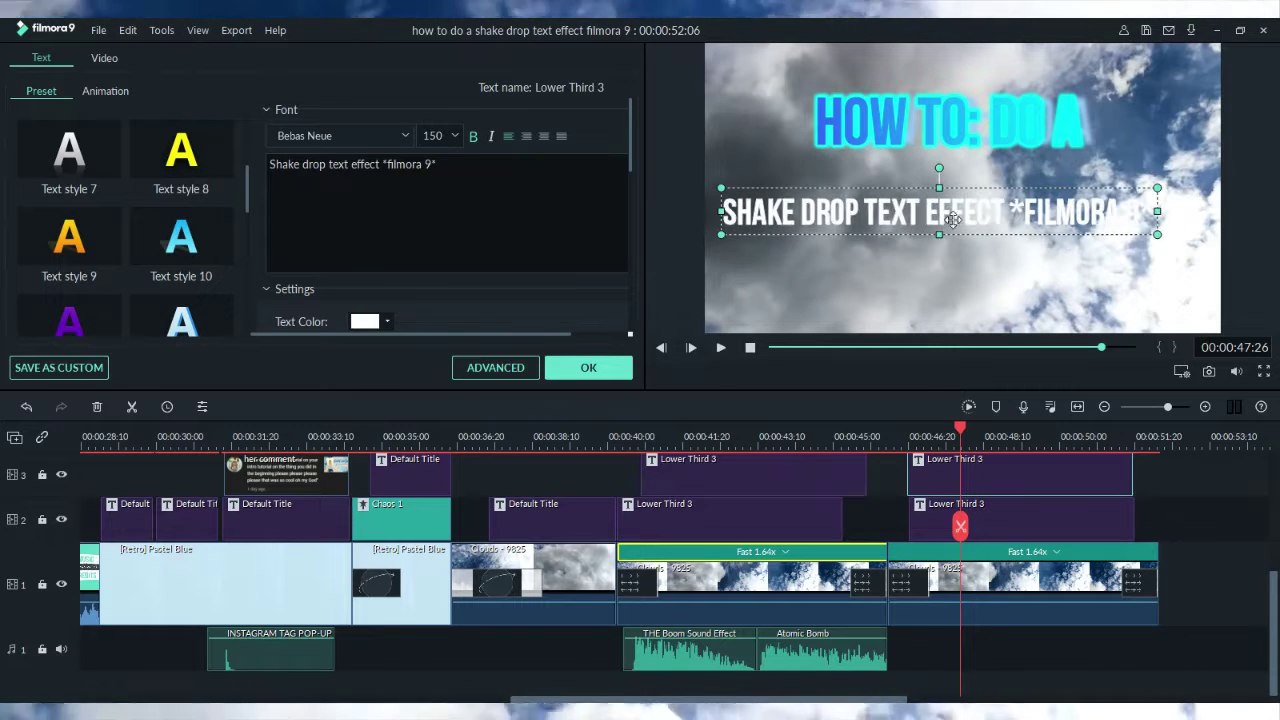
pyautogui.click(350, 164)
pyautogui.press('Return')
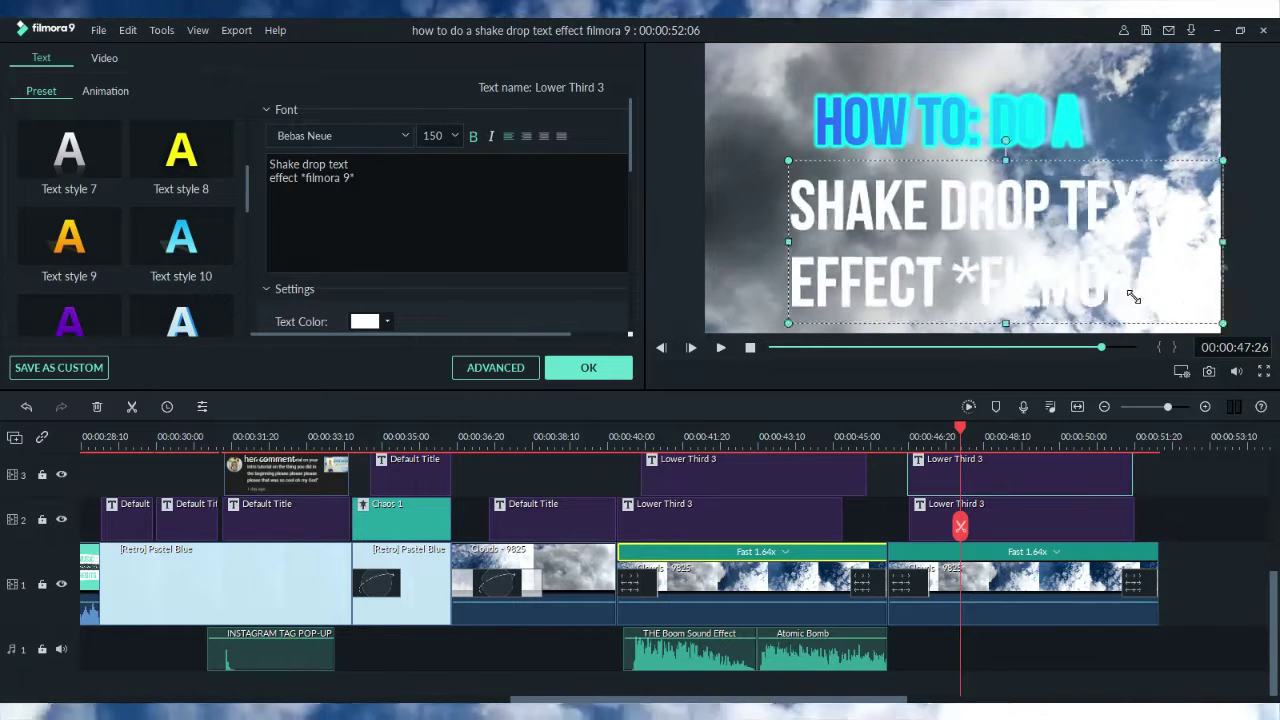
# Step: Apply Text style 10 to the "Shake drop text" title and thicken its border with a blur of 9
pyautogui.click(495, 367)
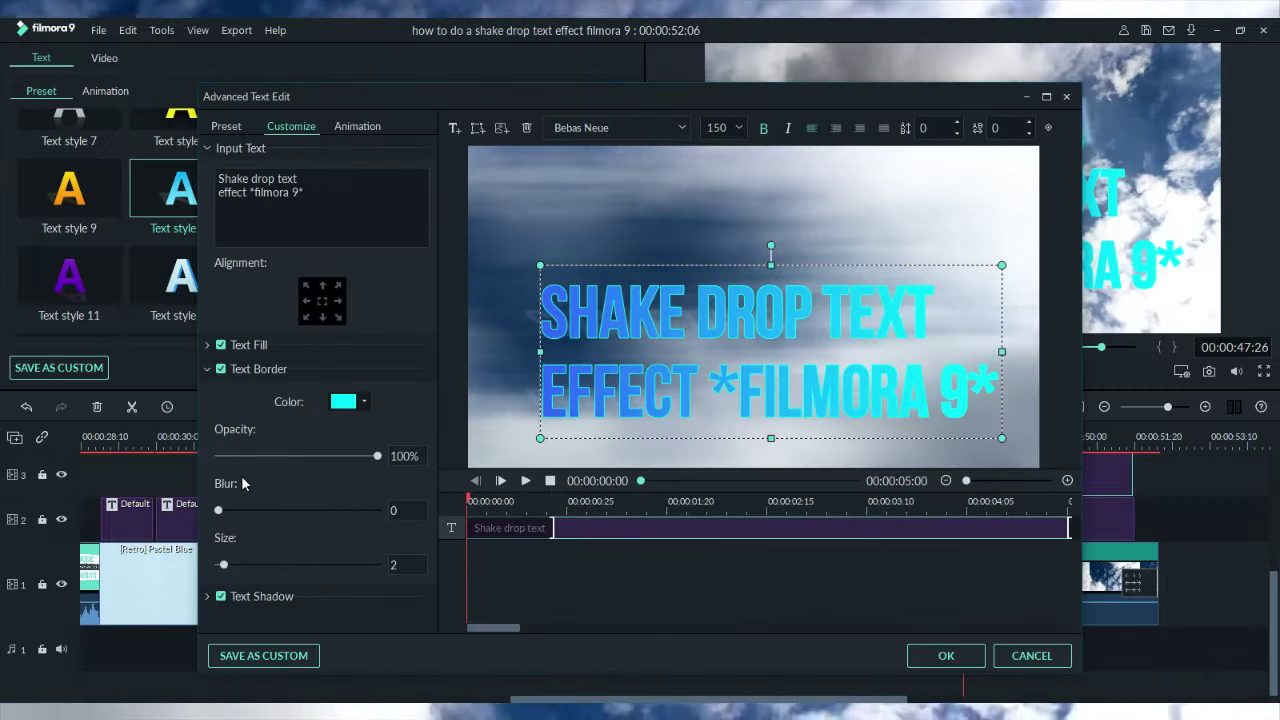
pyautogui.moveTo(218, 510); pyautogui.dragTo(232, 510)
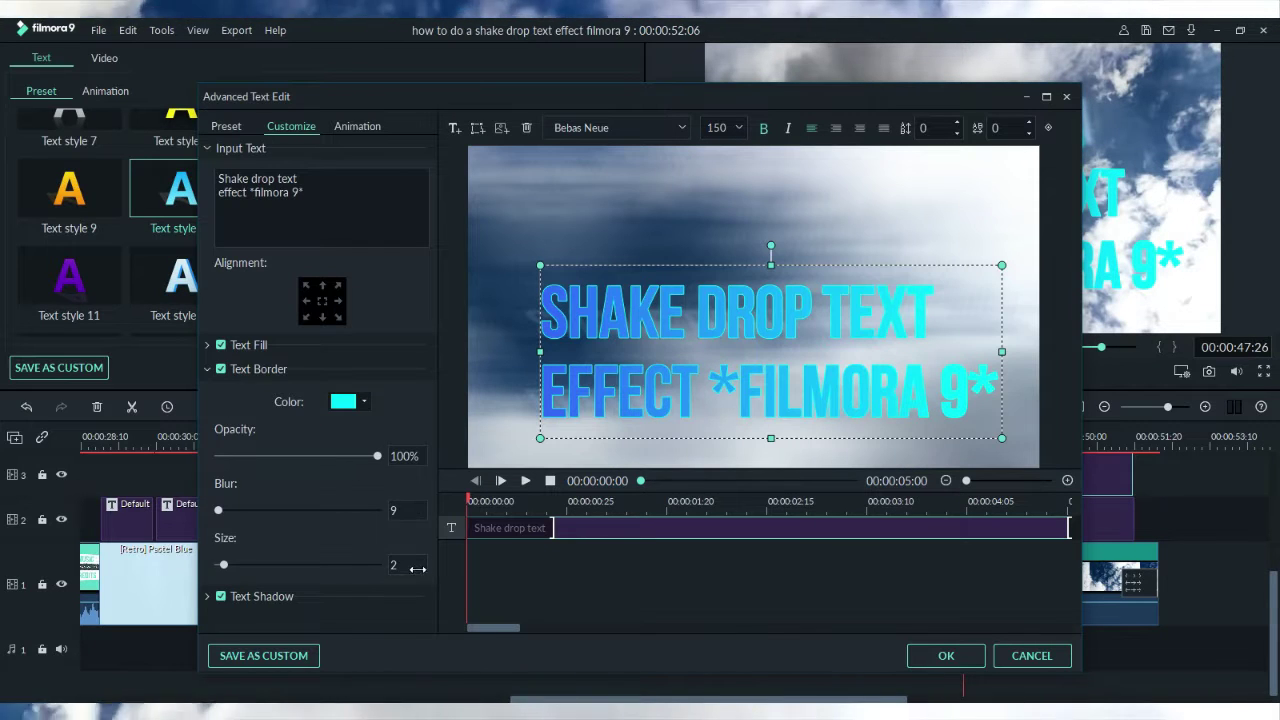
pyautogui.moveTo(223, 564); pyautogui.dragTo(300, 564)
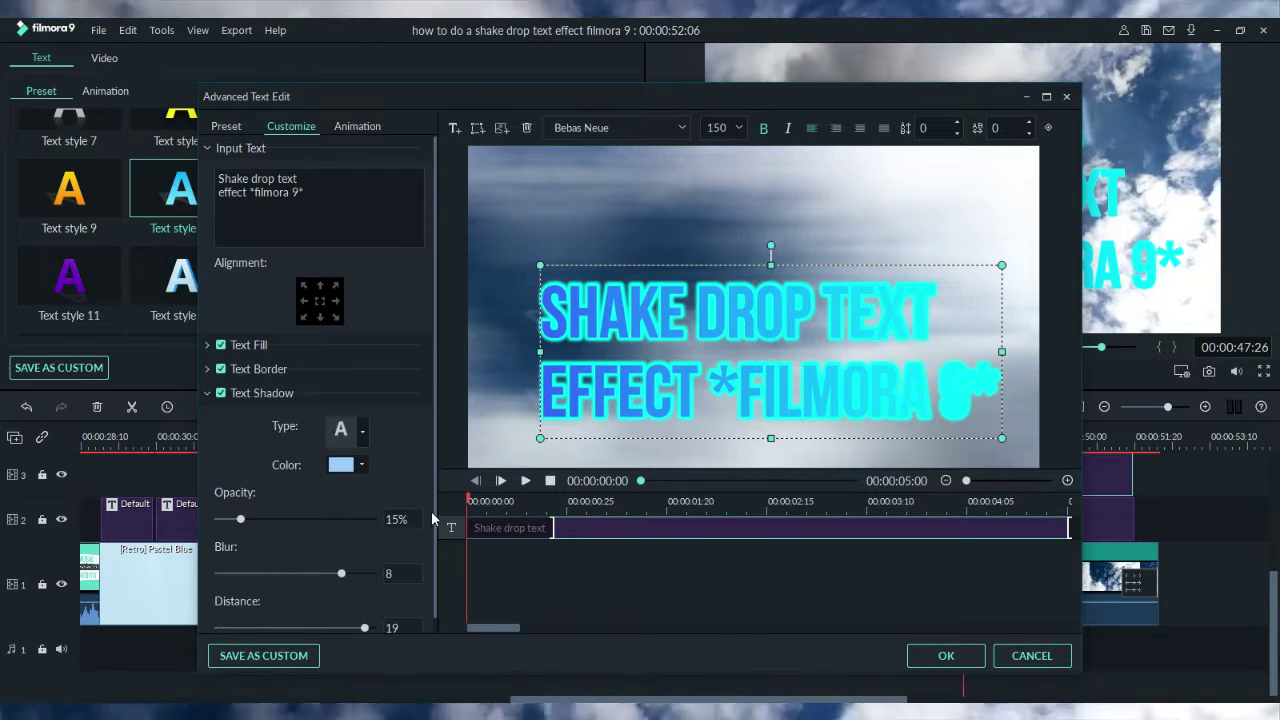
pyautogui.moveTo(364, 627); pyautogui.dragTo(327, 612)
# Step: Apply the Down Up 1 animation to the "Shake drop text" title and confirm the advanced text edits
pyautogui.click(357, 126)
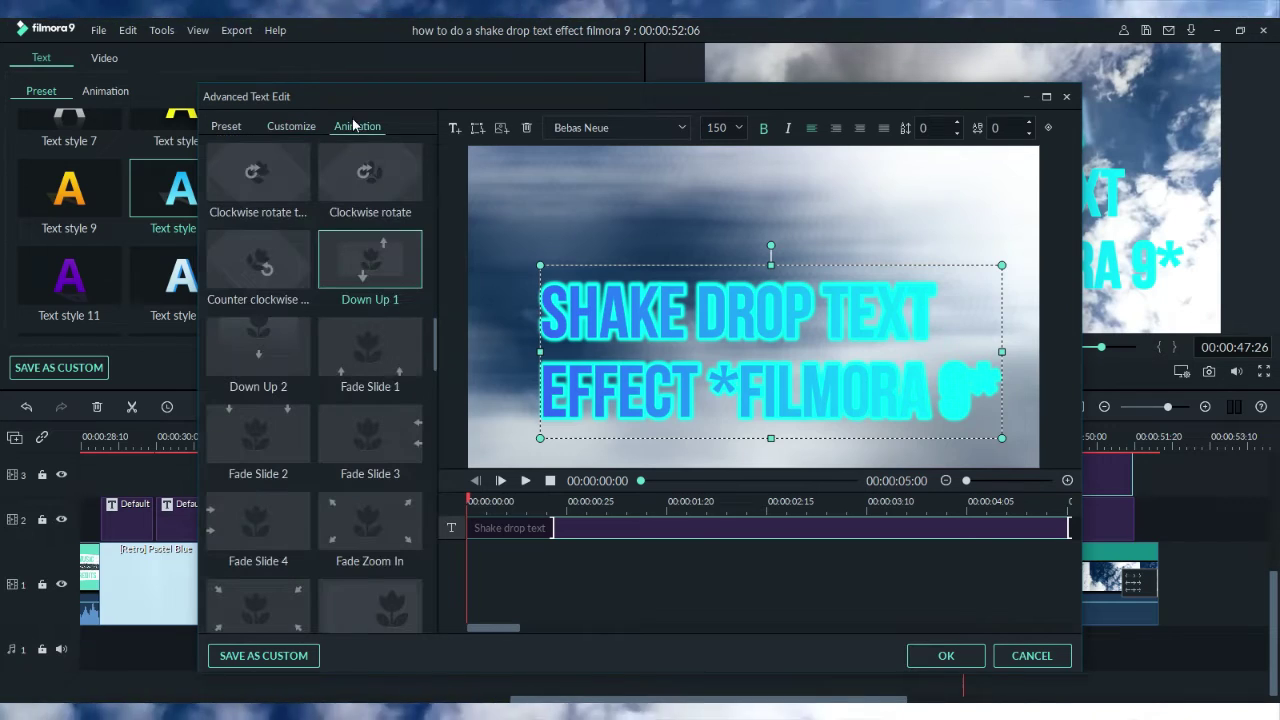
pyautogui.click(387, 271)
pyautogui.click(946, 655)
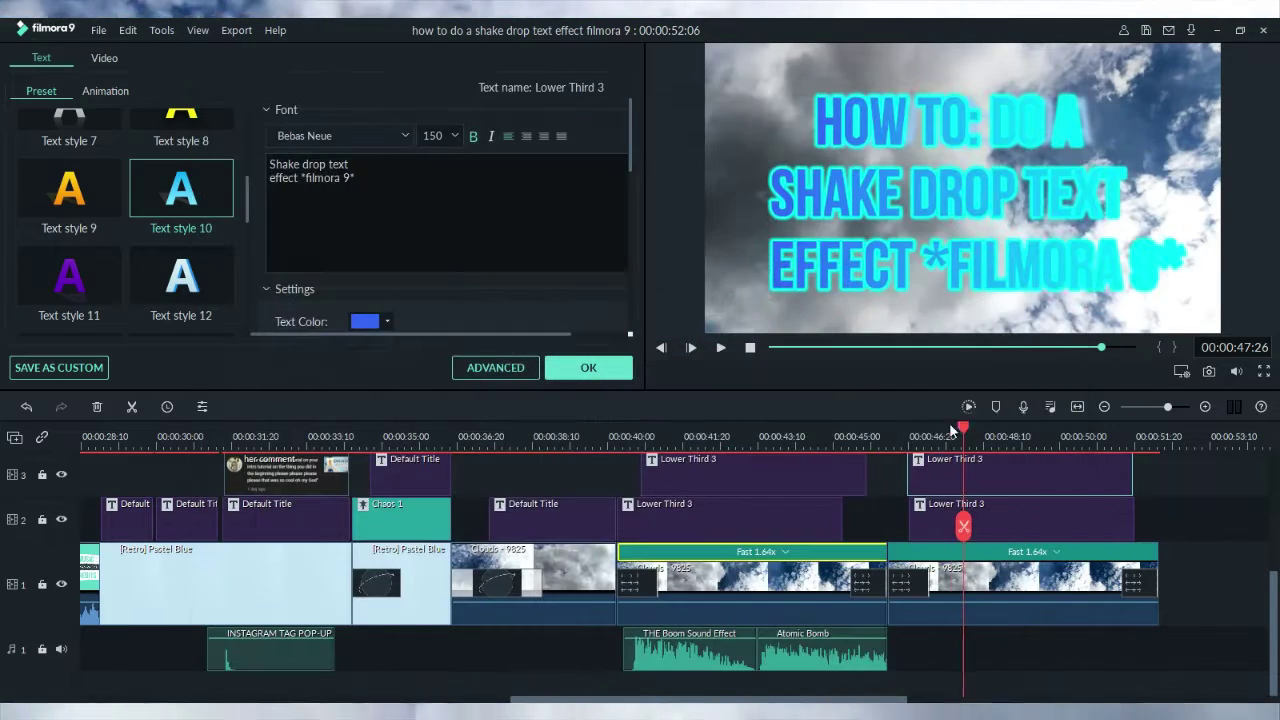
# Step: Shift the "Shake drop text" title clip later to end with the second Clouds - 9825 clip, and preview both title drops
pyautogui.click(718, 348)
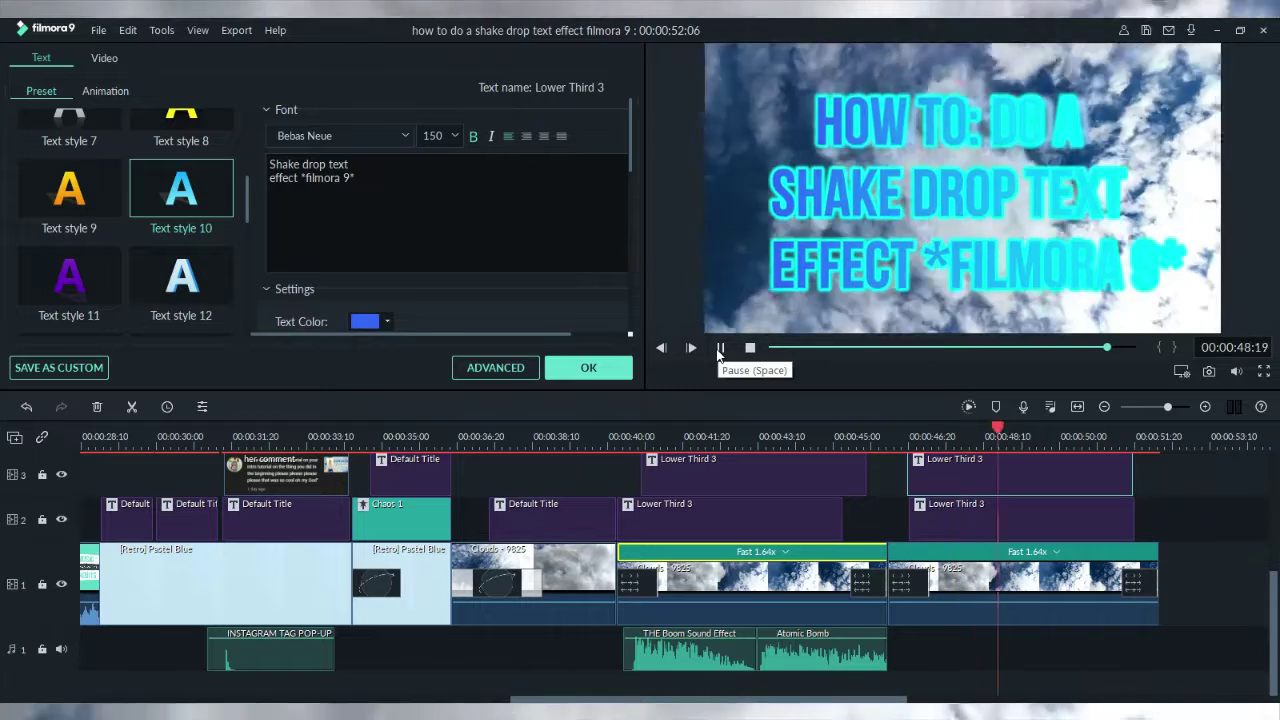
pyautogui.press('space')
pyautogui.moveTo(925, 437); pyautogui.dragTo(985, 486)
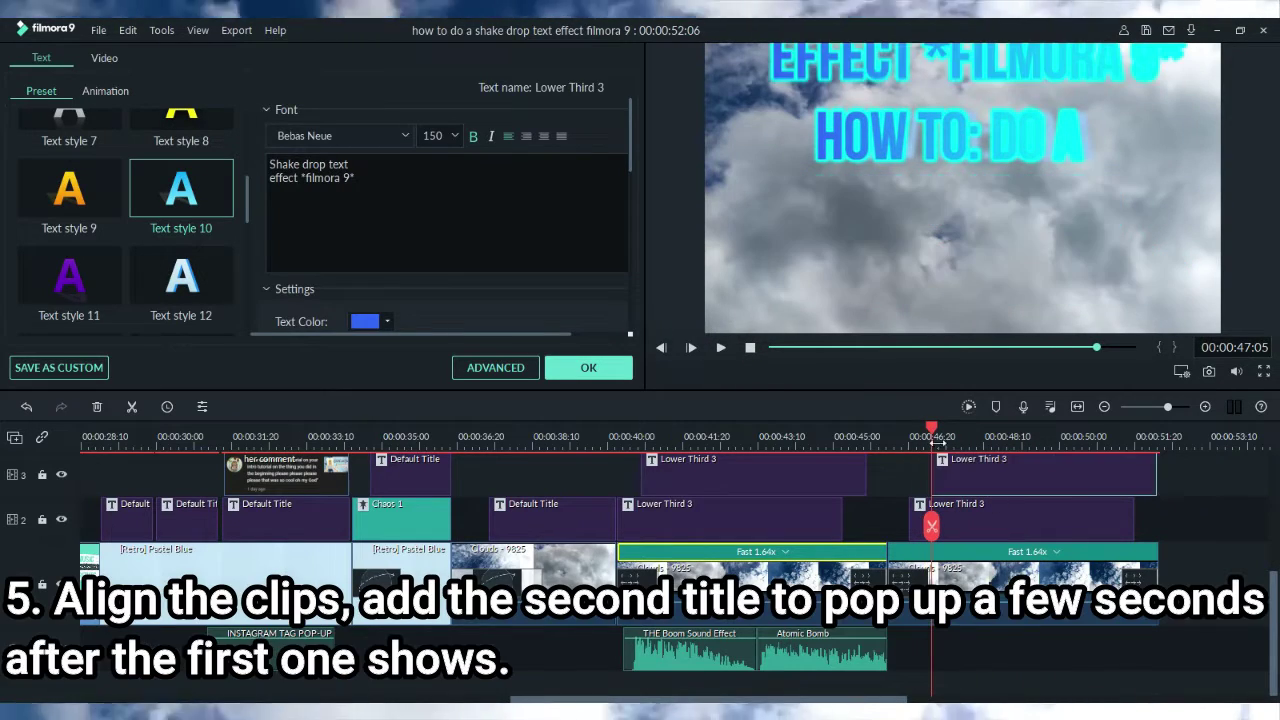
pyautogui.moveTo(930, 437); pyautogui.dragTo(903, 437)
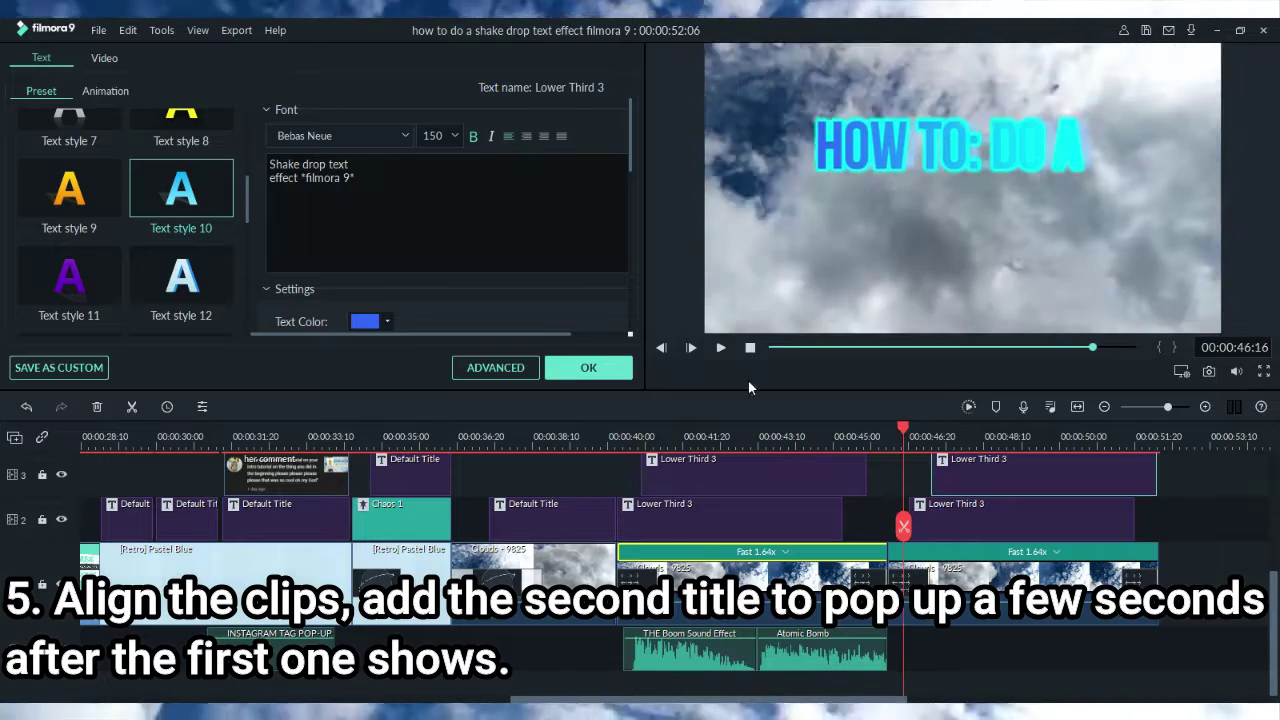
pyautogui.click(720, 348)
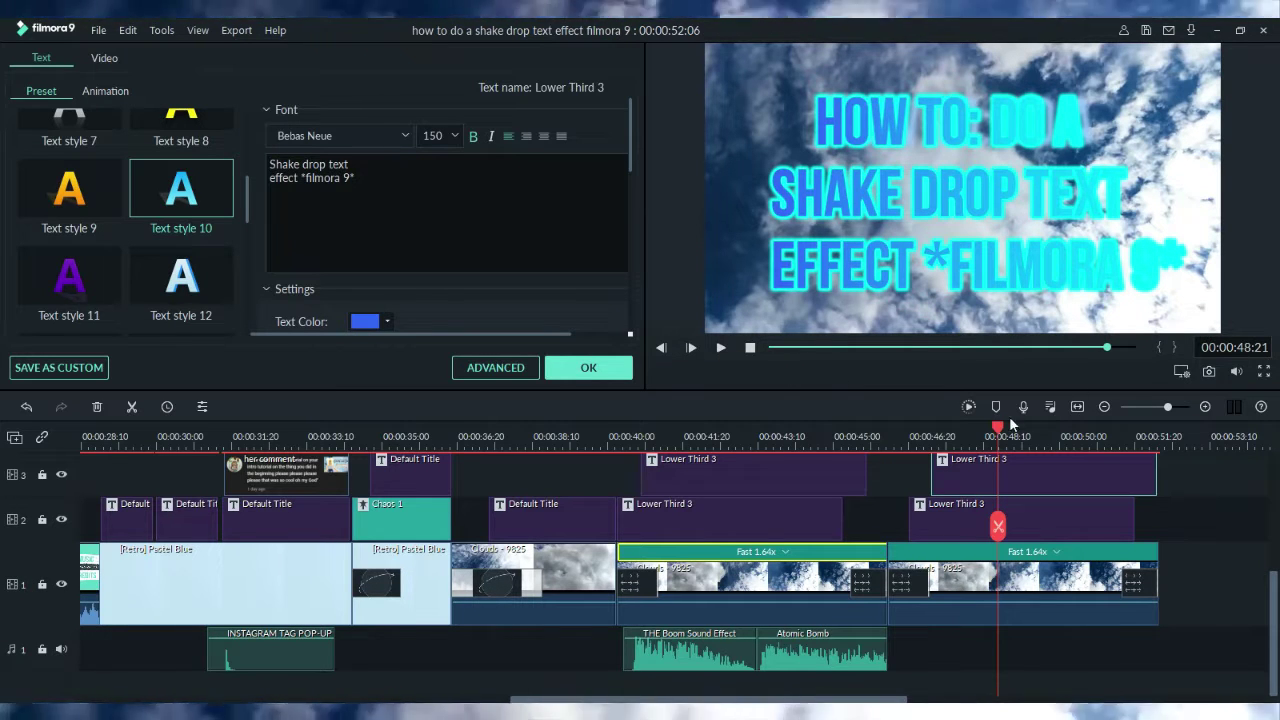
pyautogui.moveTo(990, 428); pyautogui.dragTo(885, 442)
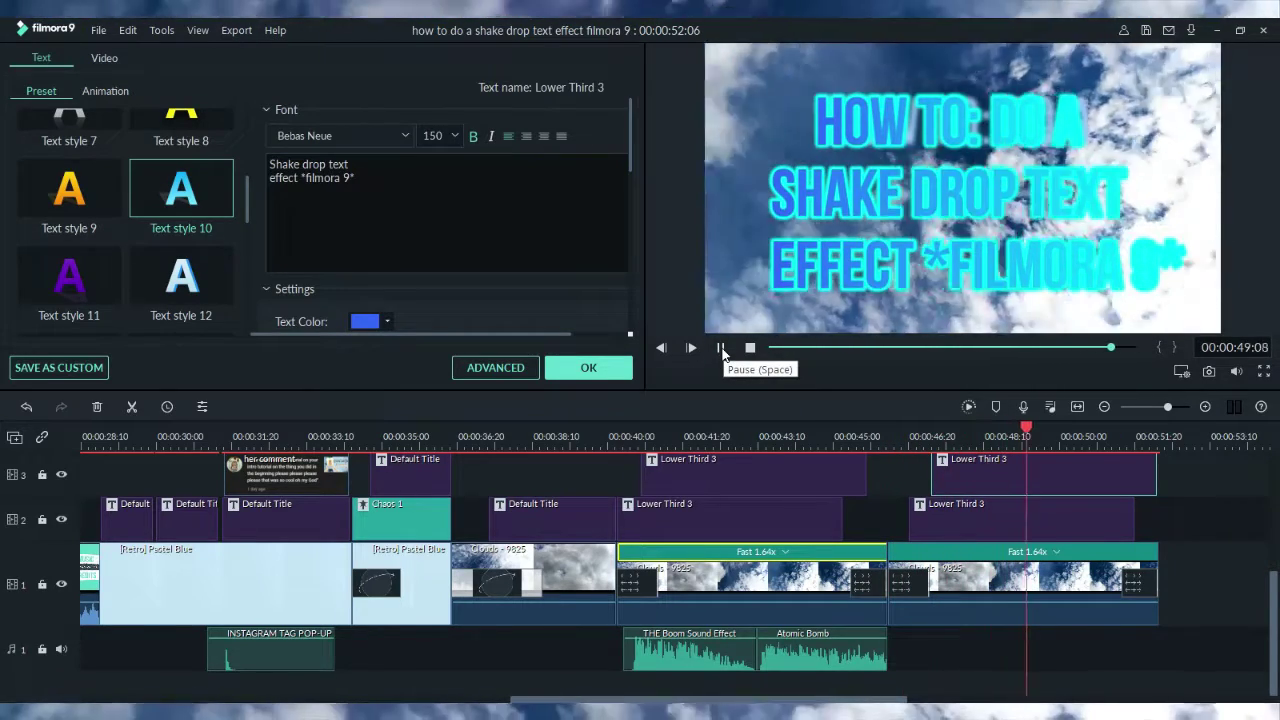
pyautogui.click(721, 348)
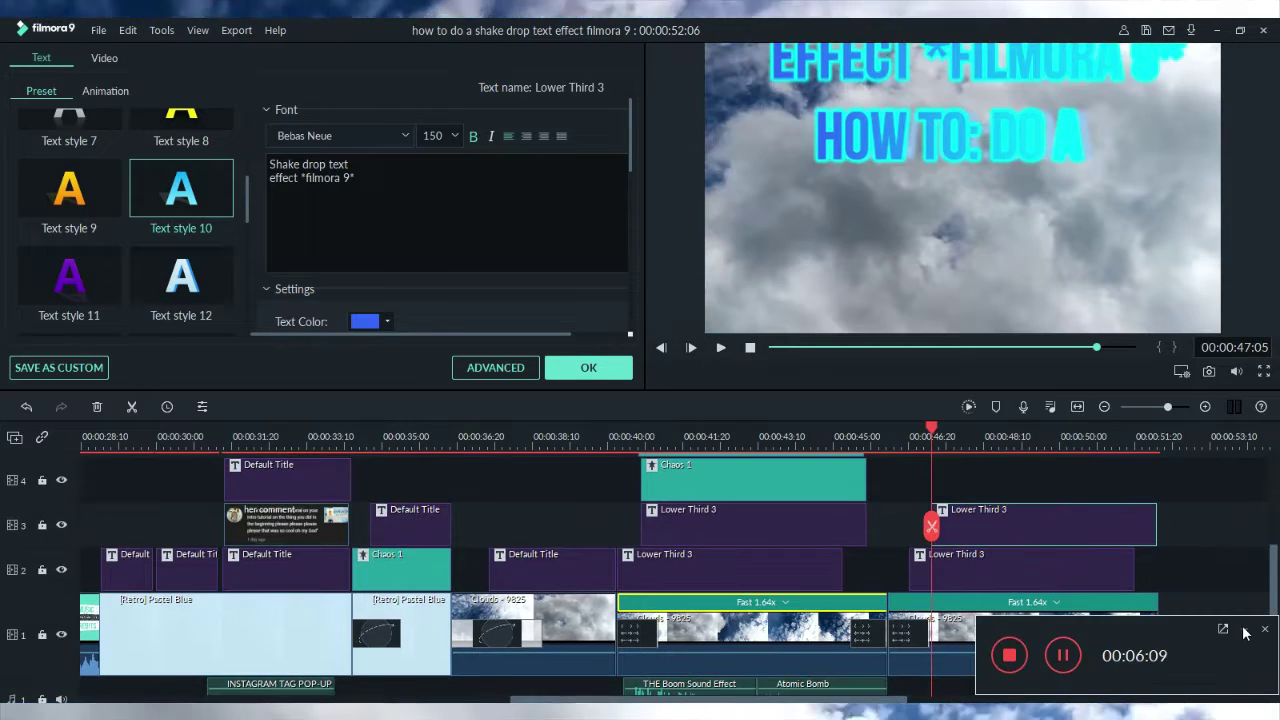
pyautogui.click(611, 371)
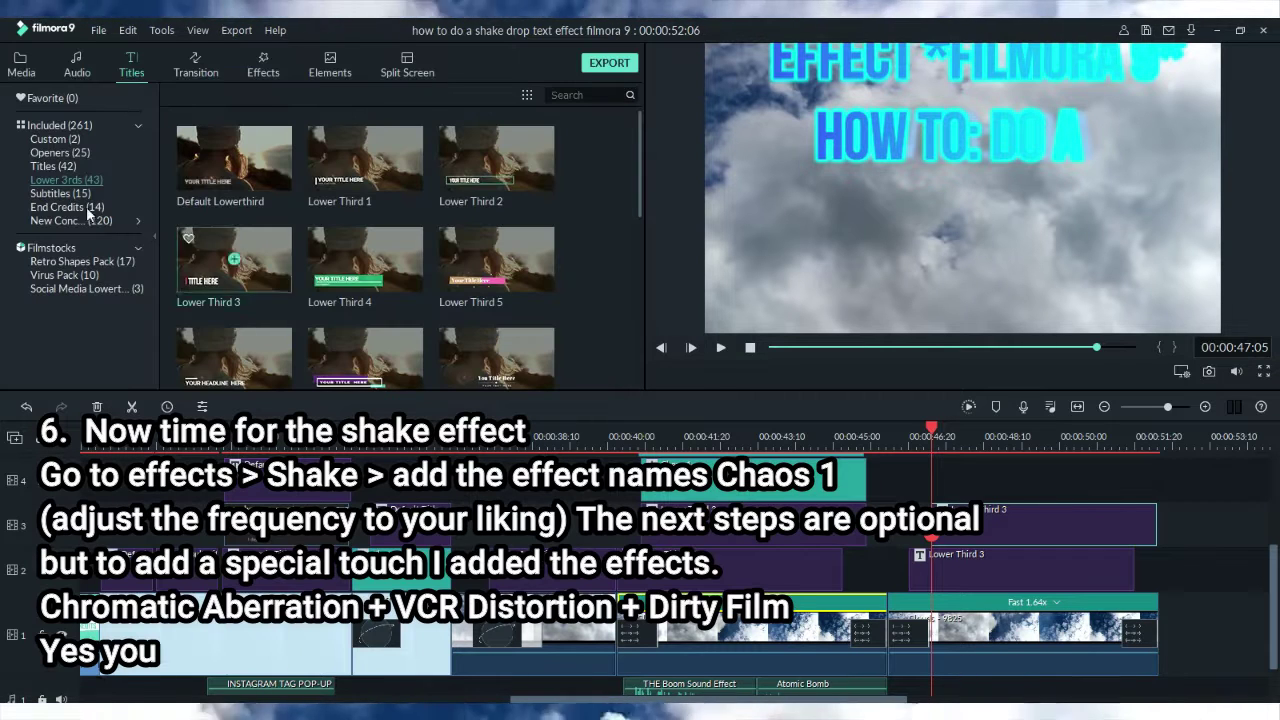
# Step: Add the Chaos 1 shake filter on track 4 directly above the "Shake drop text" title, spanning the same length
pyautogui.click(258, 64)
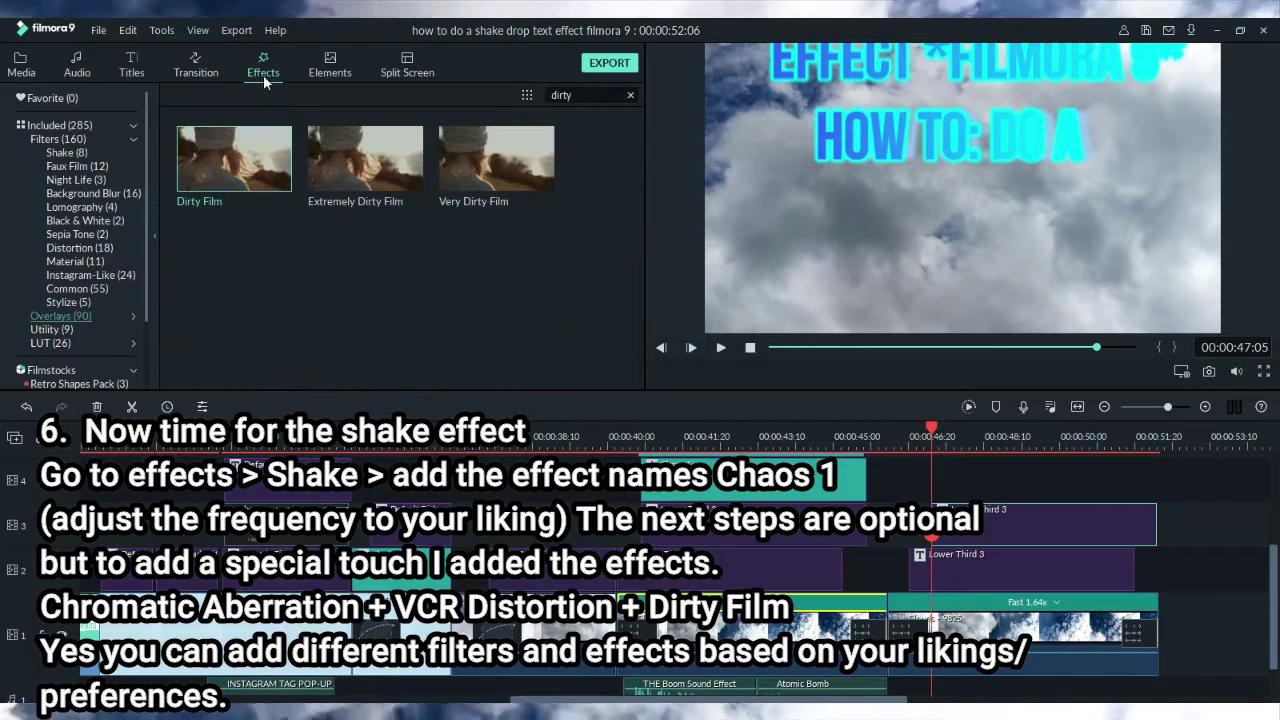
pyautogui.click(52, 153)
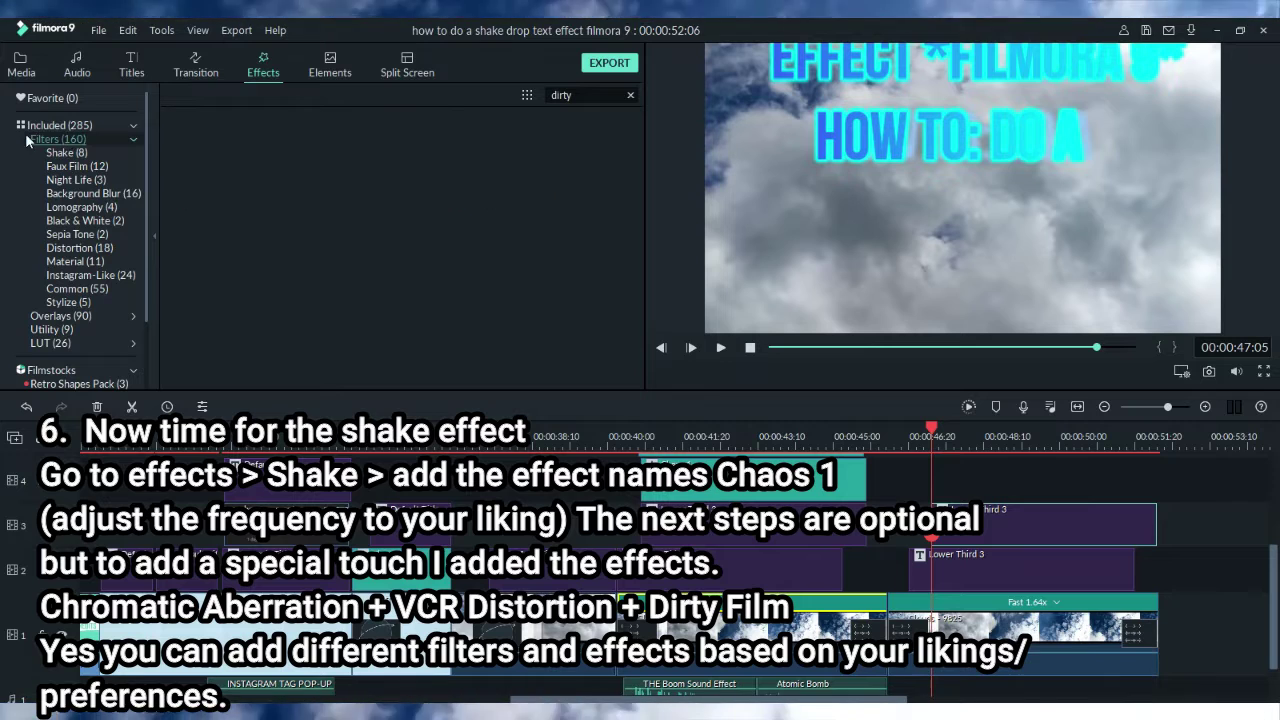
pyautogui.click(631, 95)
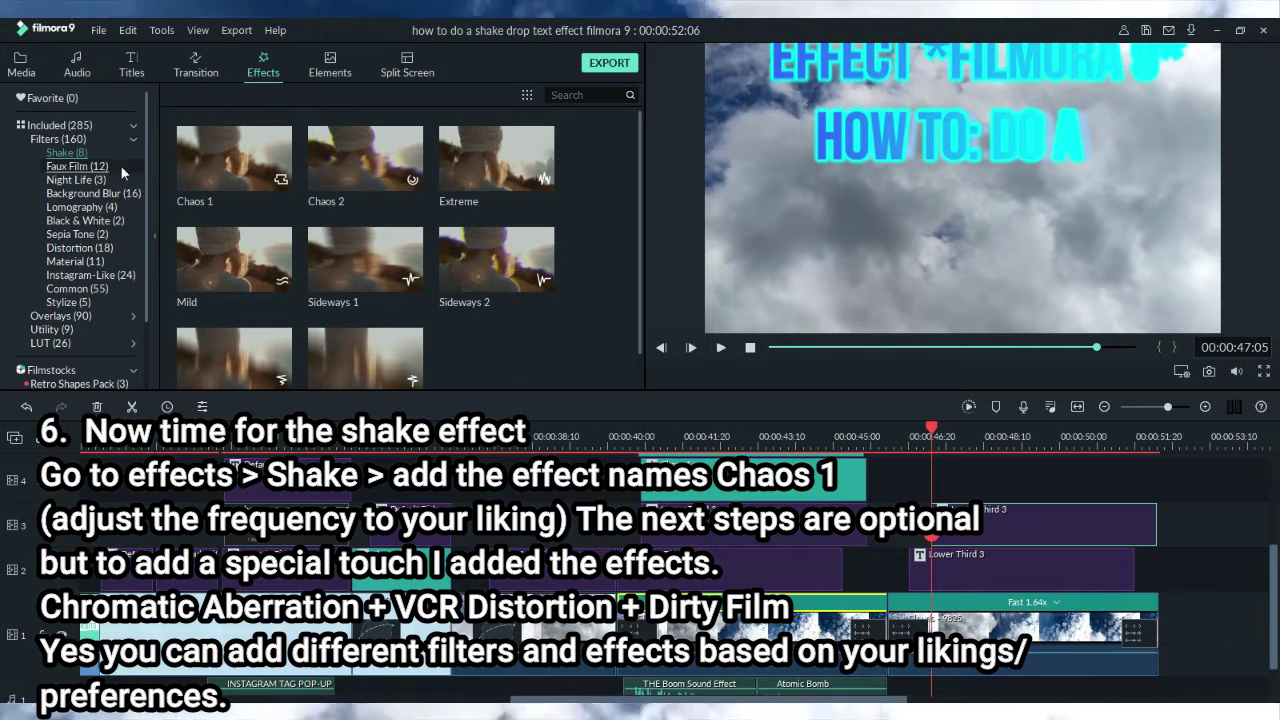
pyautogui.moveTo(238, 160); pyautogui.dragTo(934, 449)
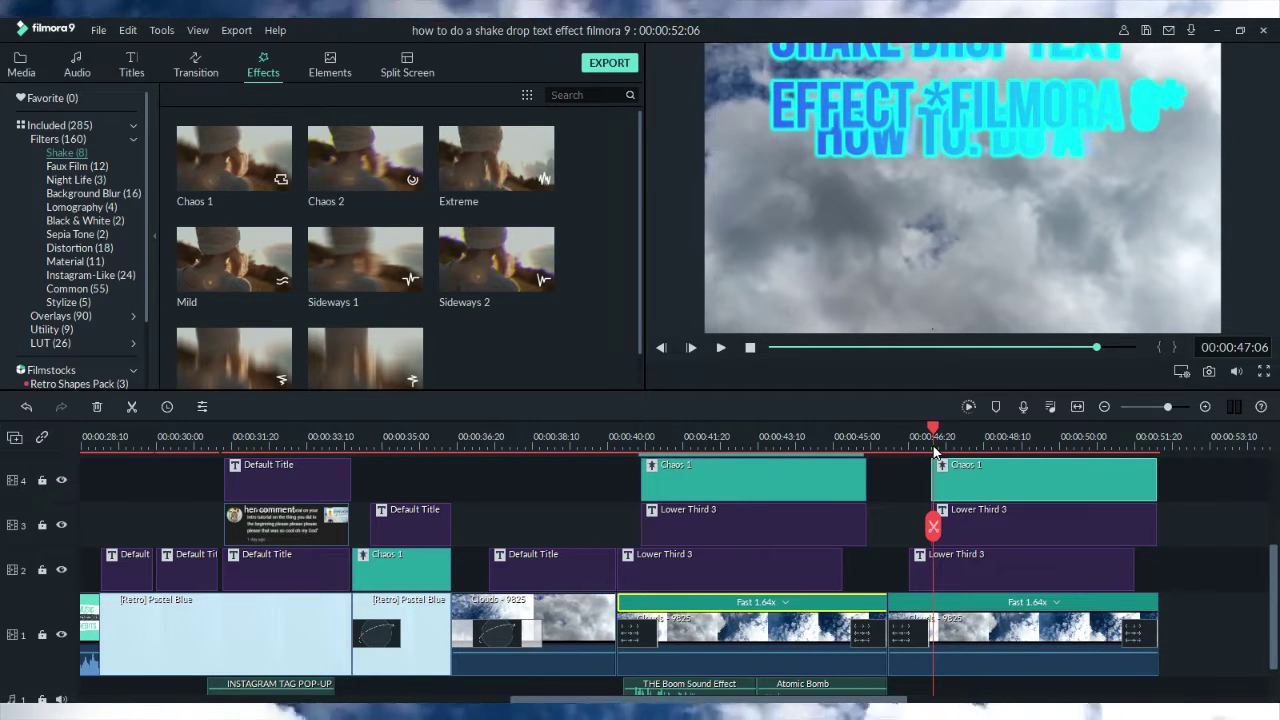
# Step: Set the new Chaos 1 effect's frequency to 180.69 and preview the shaking titles
pyautogui.doubleClick(1012, 473)
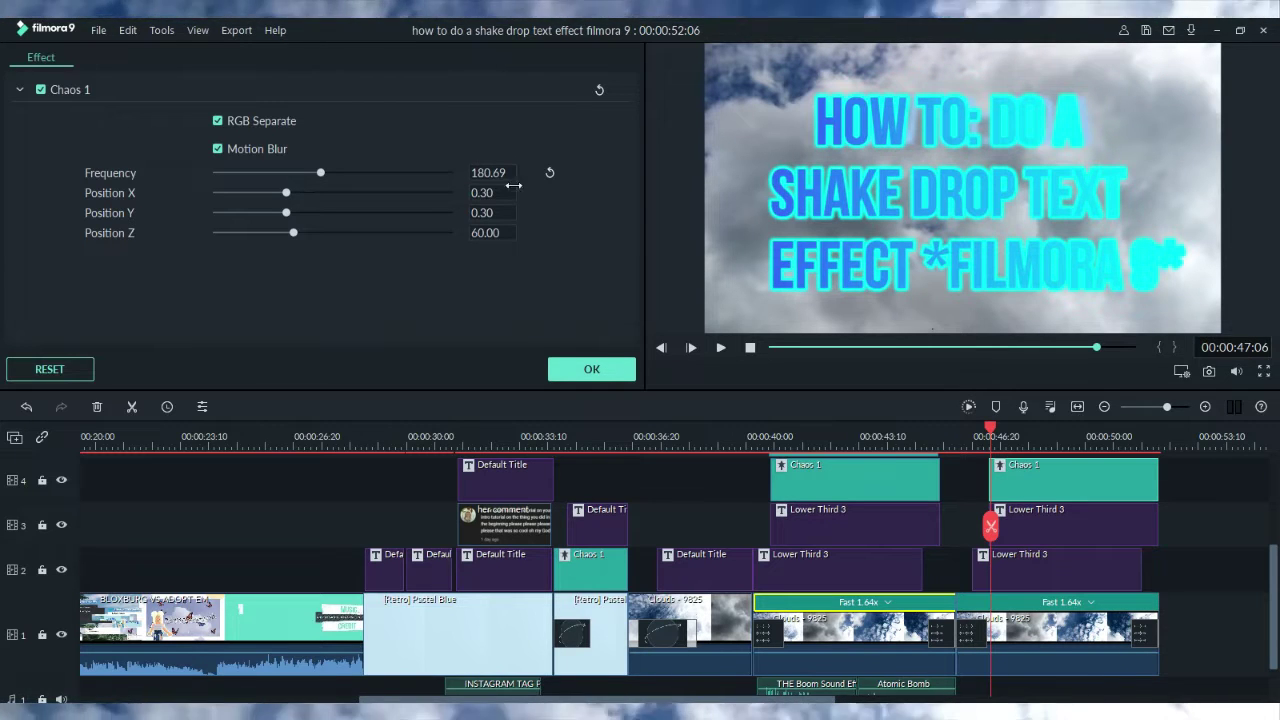
pyautogui.click(593, 370)
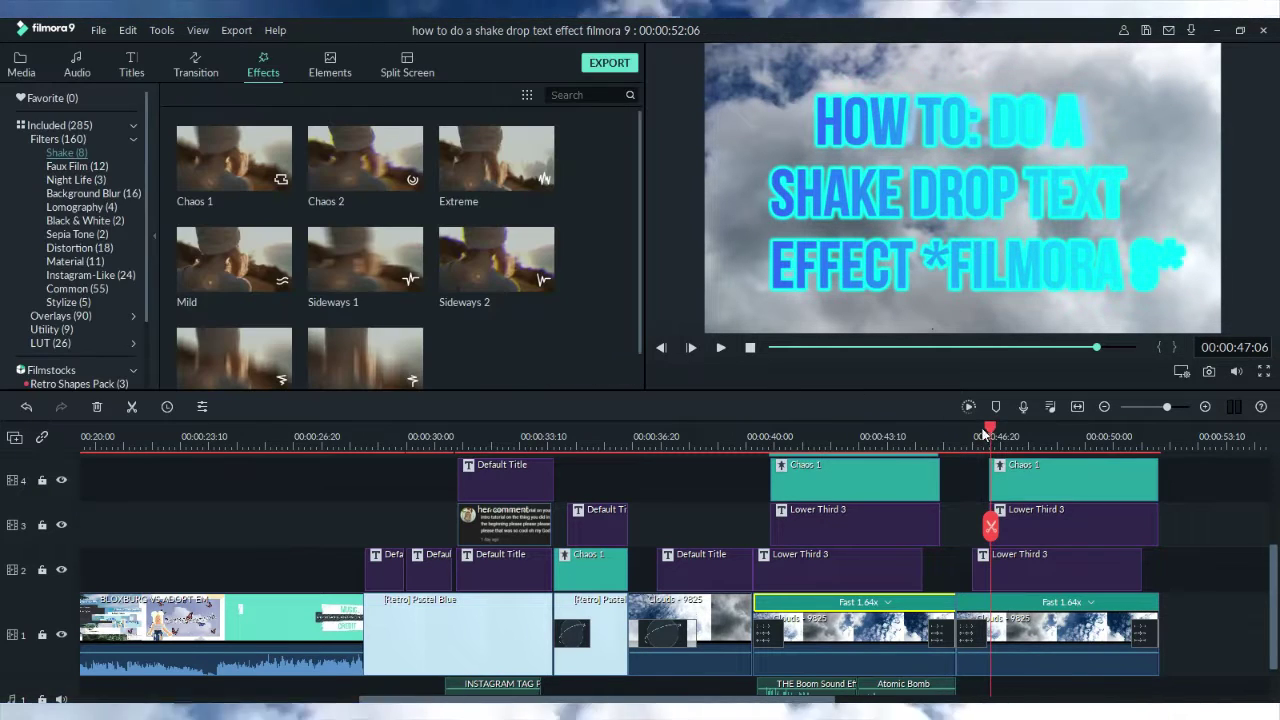
pyautogui.moveTo(985, 432); pyautogui.dragTo(963, 436)
pyautogui.click(720, 347)
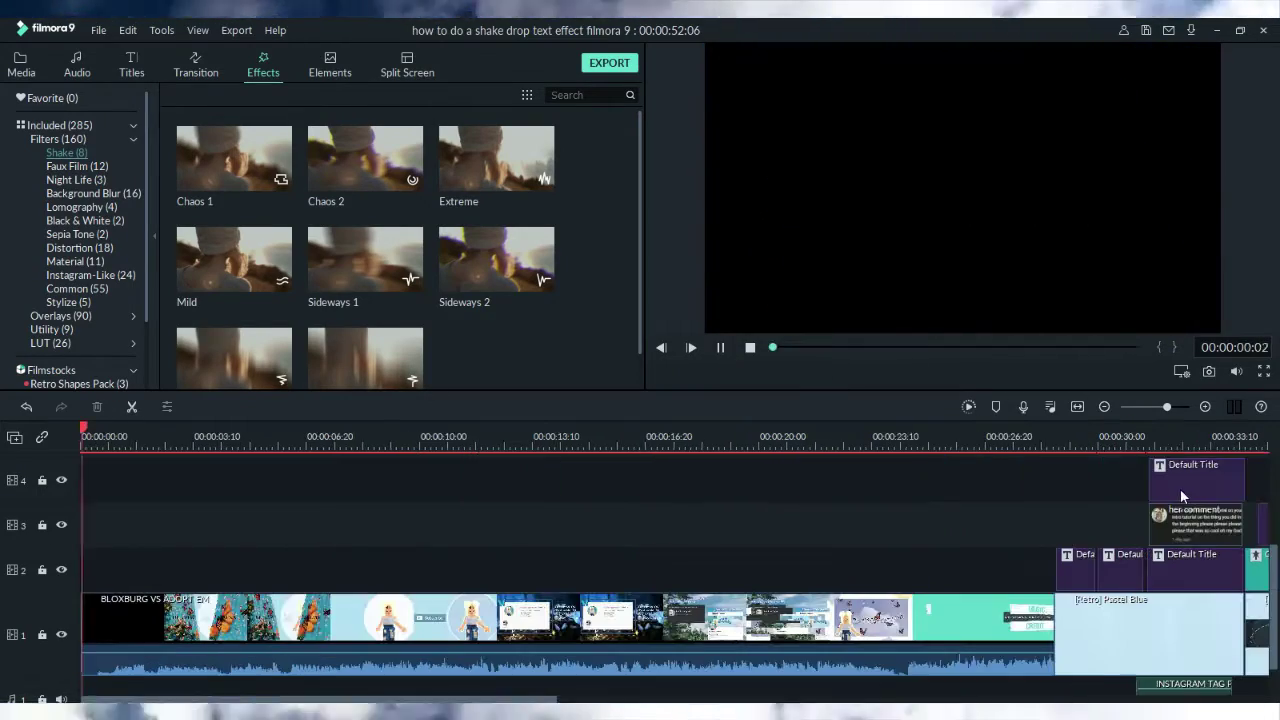
pyautogui.click(720, 347)
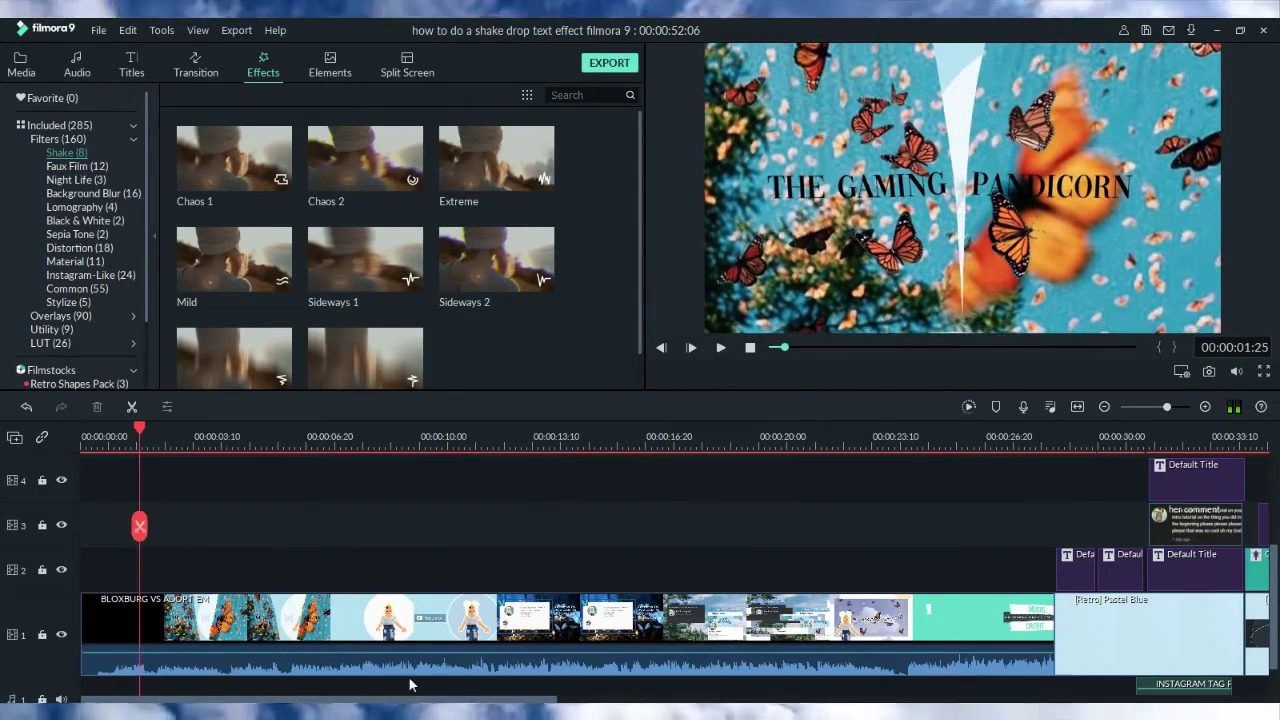
pyautogui.moveTo(350, 700); pyautogui.dragTo(757, 695)
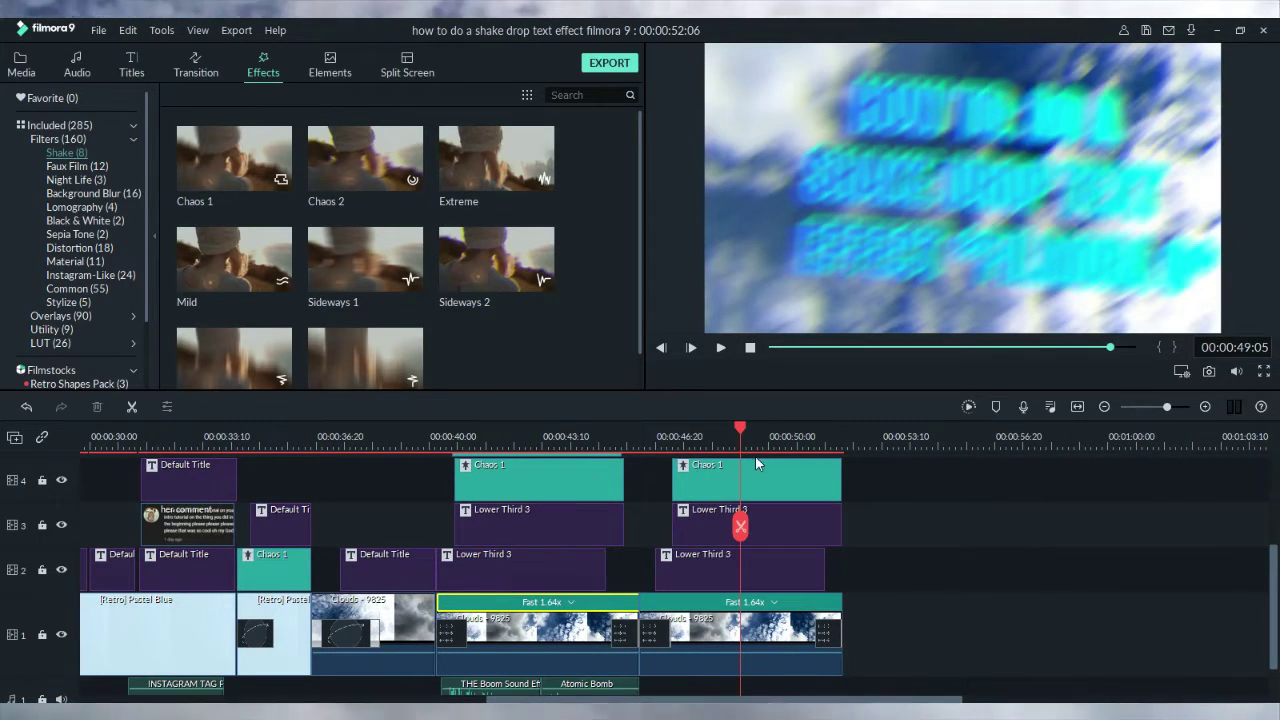
pyautogui.moveTo(729, 430); pyautogui.dragTo(660, 425)
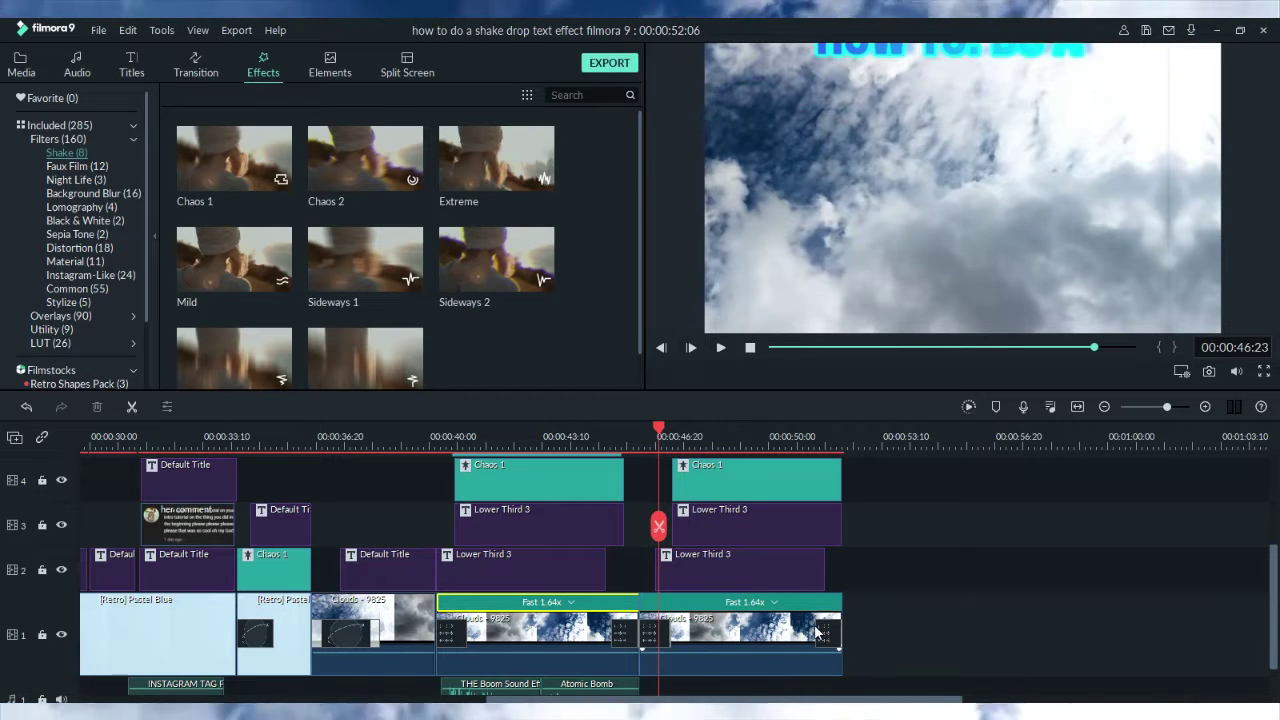
# Step: Delete the transition at the end of the second Clouds - 9825 clip and preview the shake drop sequence
pyautogui.doubleClick(822, 637)
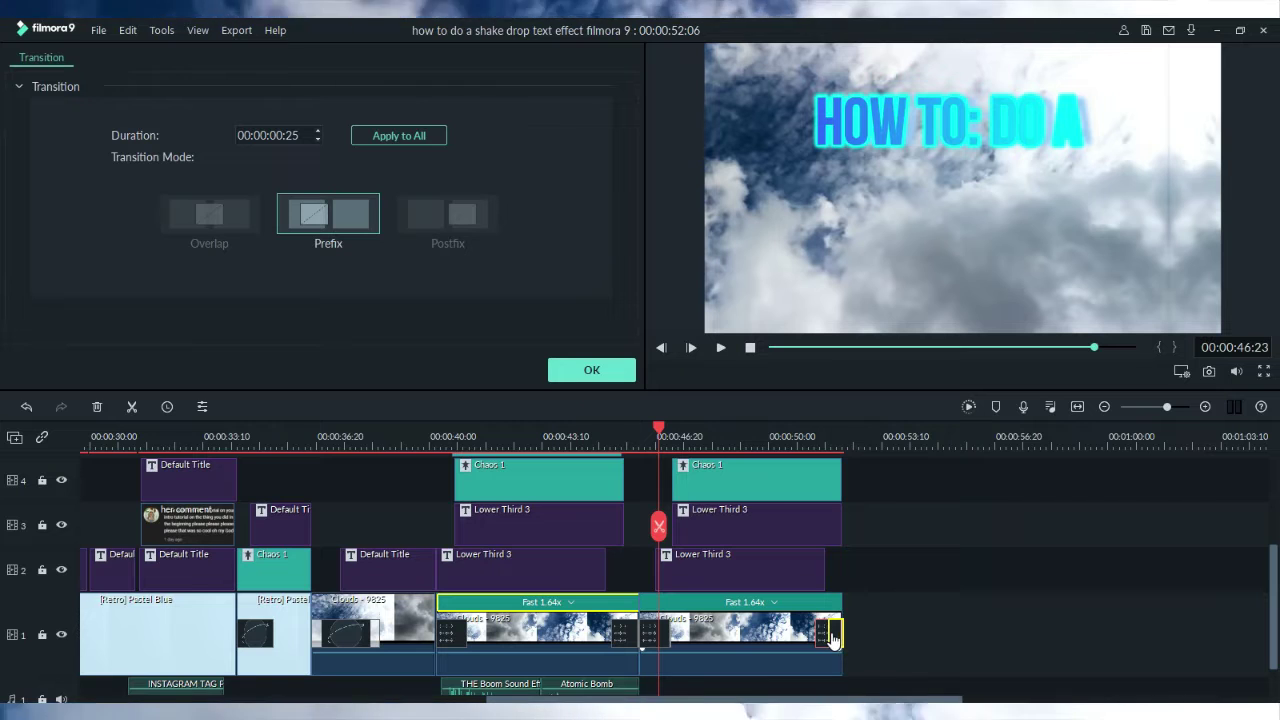
pyautogui.press('Delete')
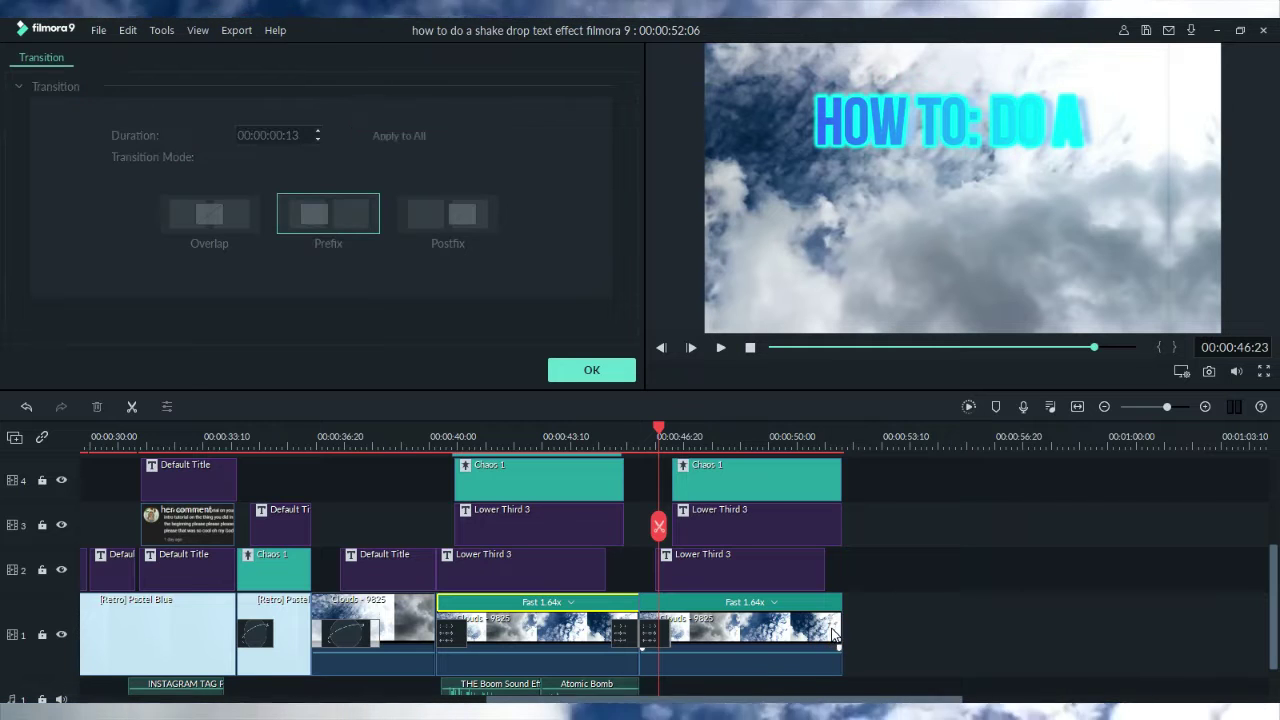
pyautogui.click(591, 372)
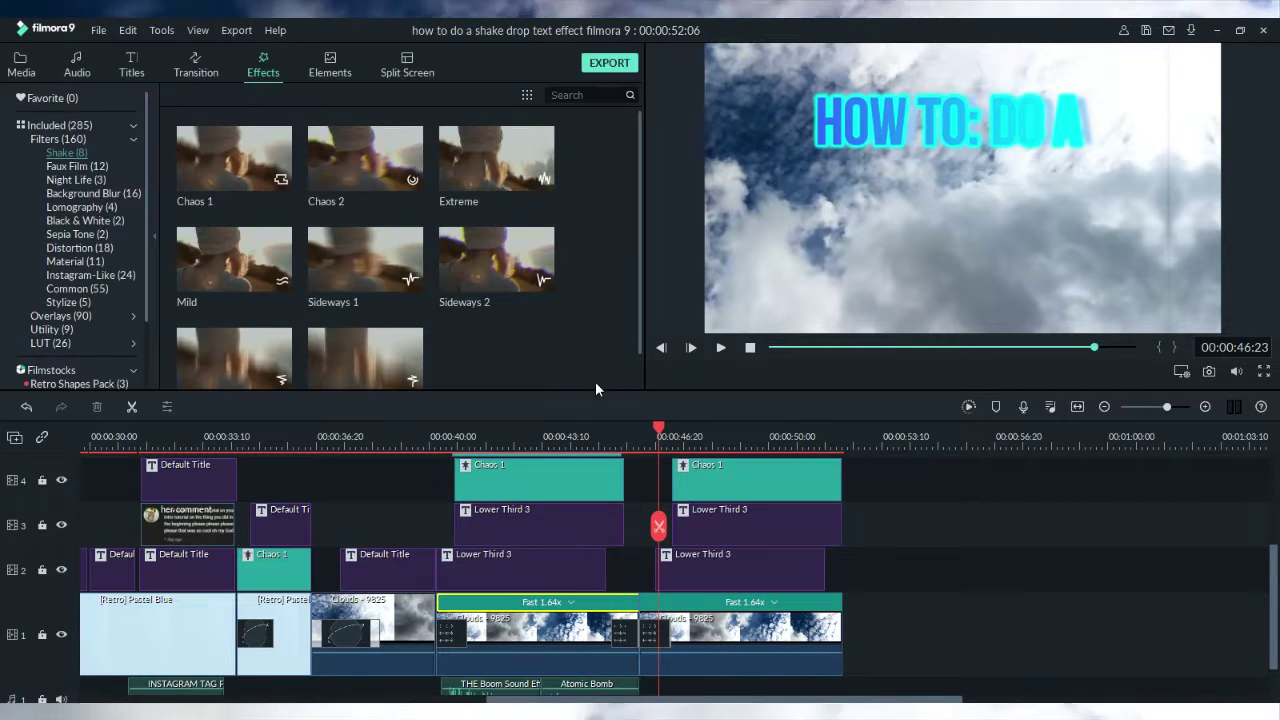
pyautogui.click(721, 348)
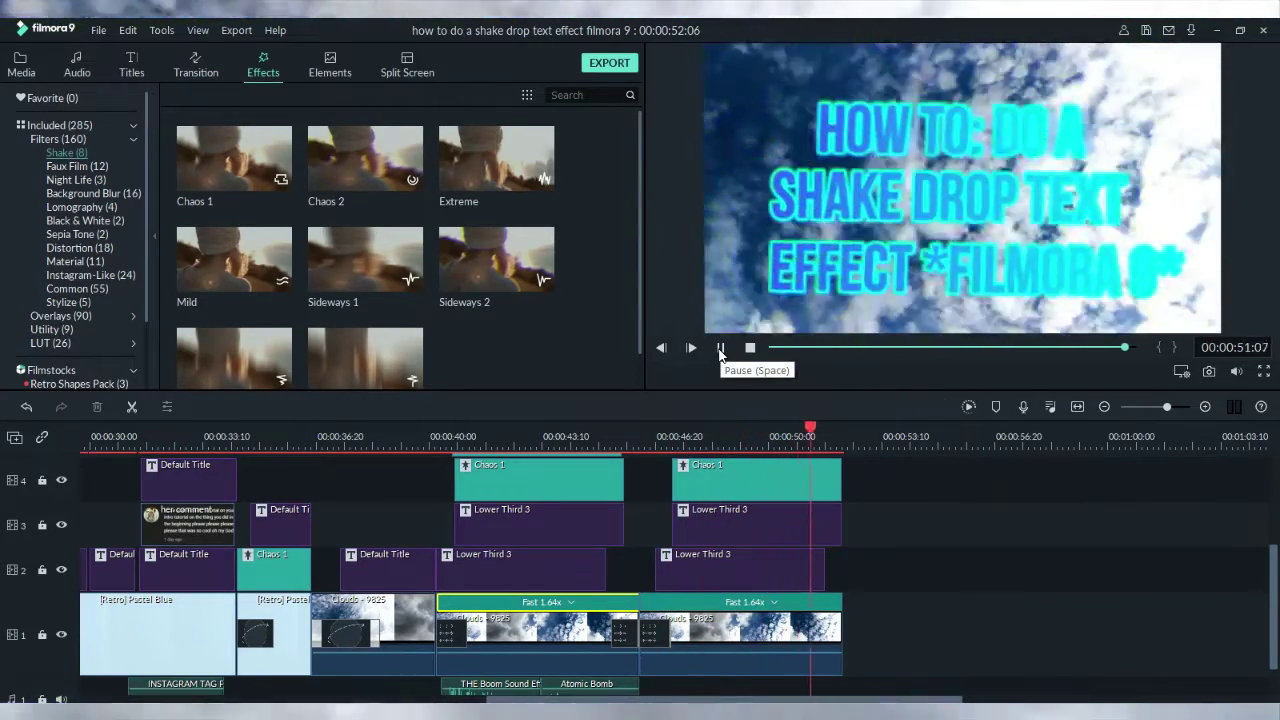
pyautogui.click(721, 348)
pyautogui.moveTo(828, 430); pyautogui.dragTo(656, 445)
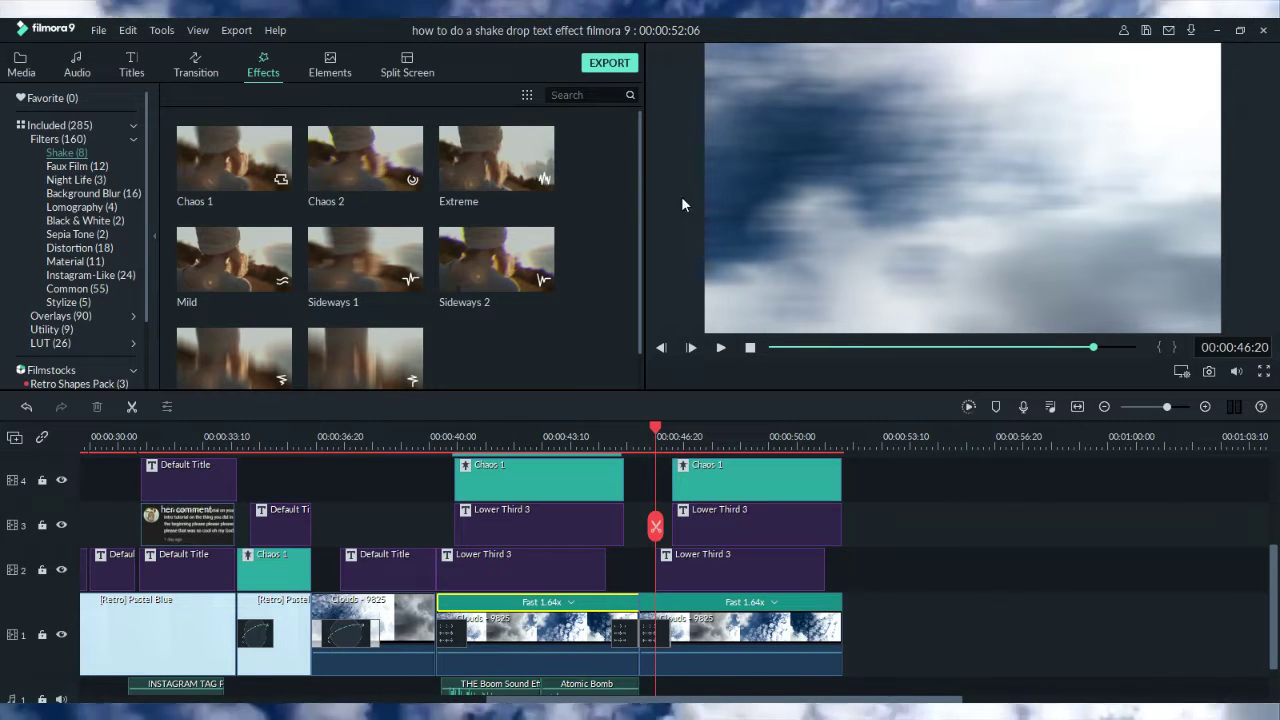
# Step: Add the Chromatic Aberration filter on track 5 directly above the second Chaos 1 effect, spanning the same length
pyautogui.scroll(2, 1, 540)
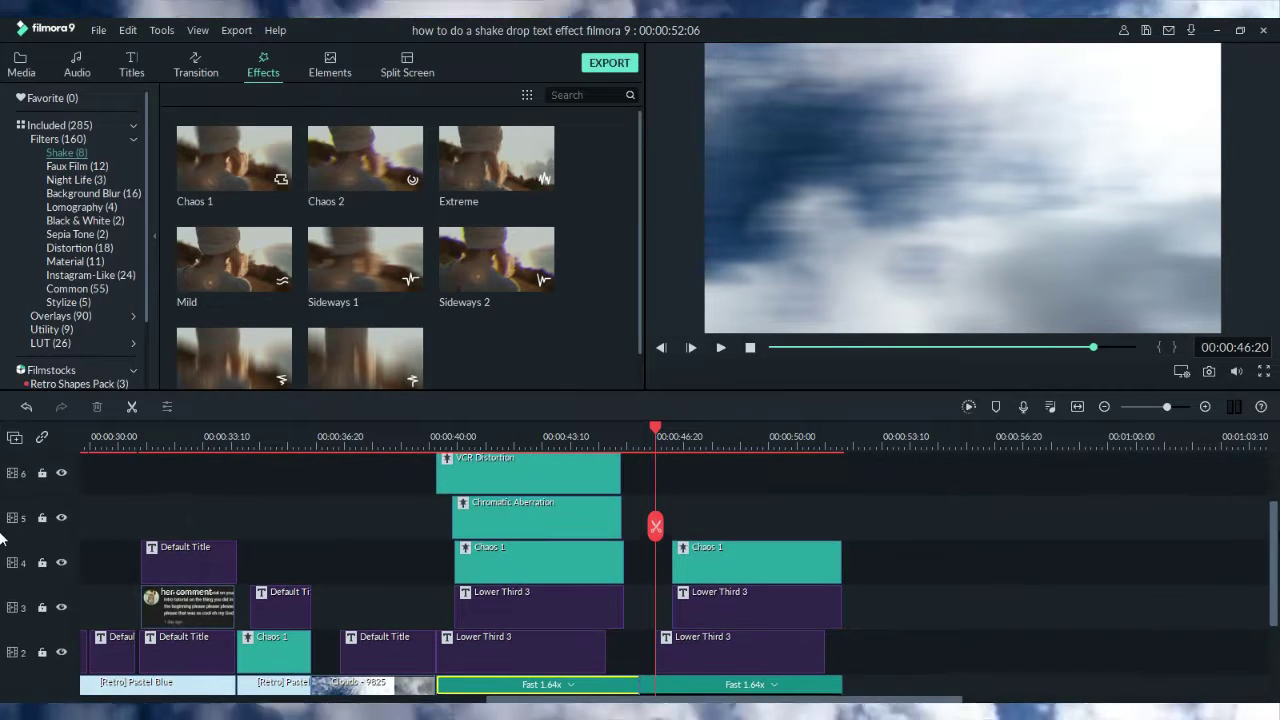
pyautogui.click(64, 166)
pyautogui.click(60, 236)
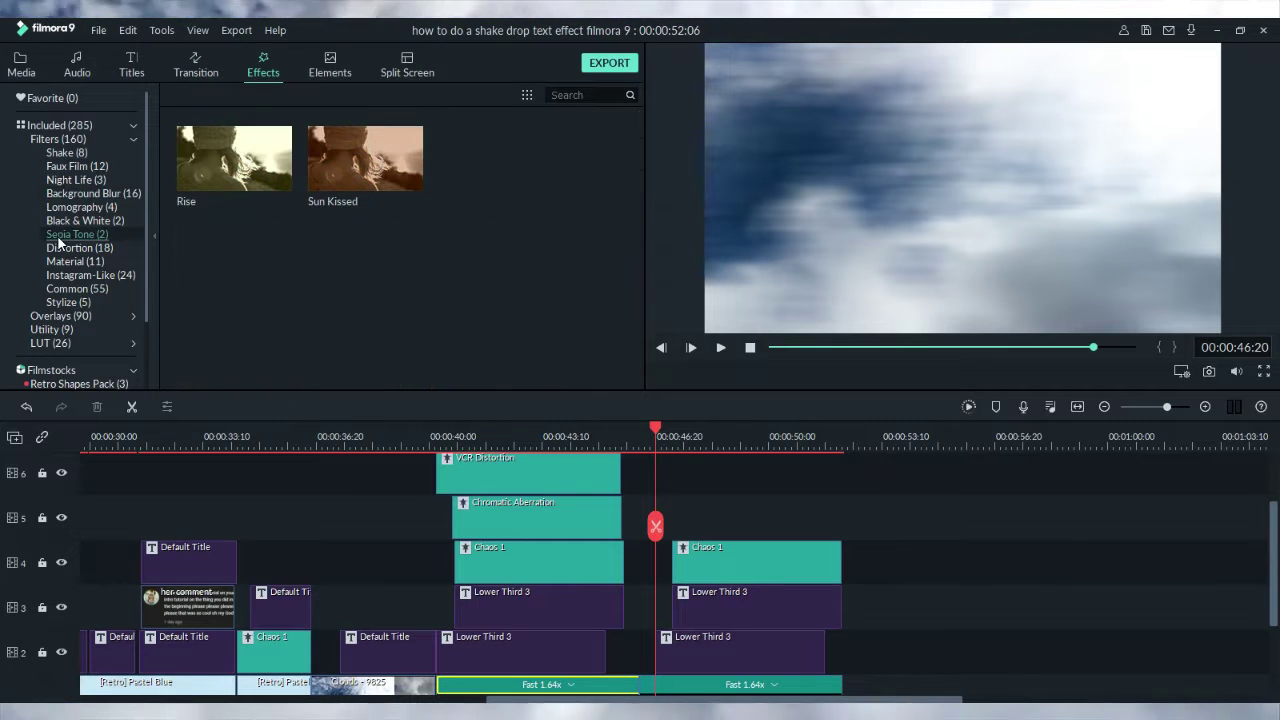
pyautogui.click(60, 249)
pyautogui.click(52, 261)
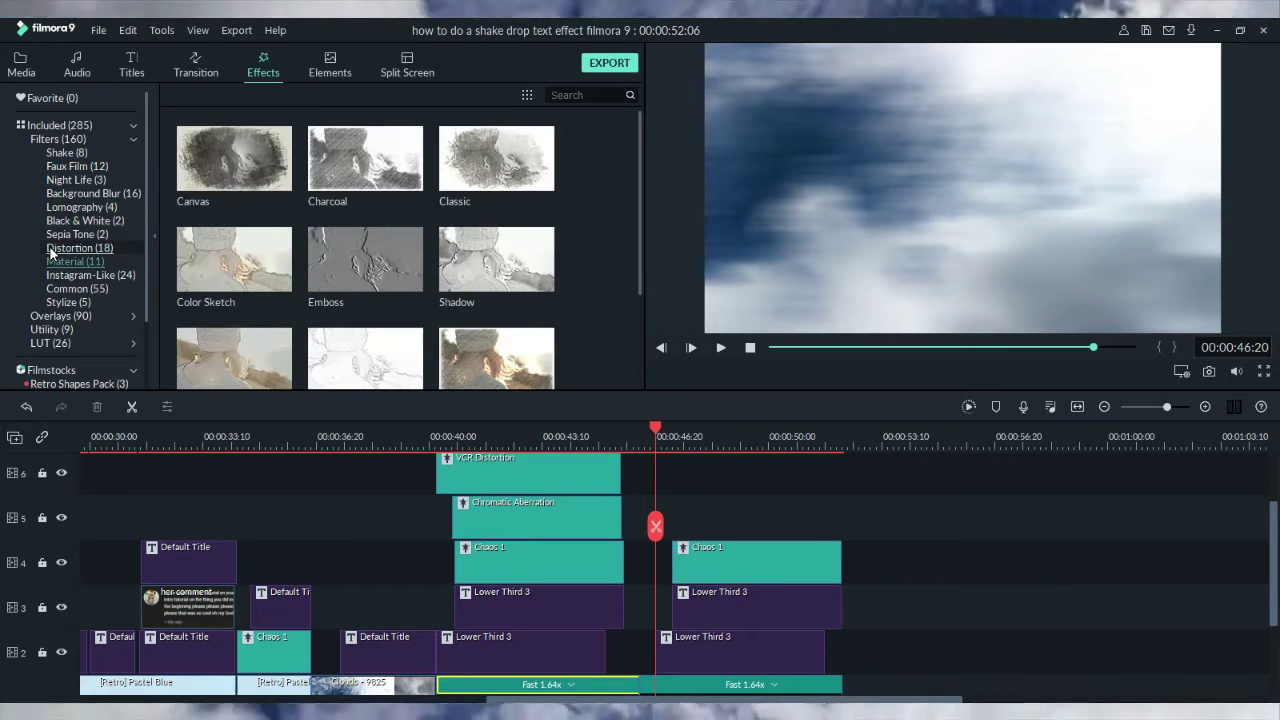
pyautogui.click(52, 249)
pyautogui.moveTo(363, 165); pyautogui.dragTo(712, 525)
# Step: Set the new Chromatic Aberration effect's fade to 0.69 and preview the second text drop
pyautogui.doubleClick(770, 526)
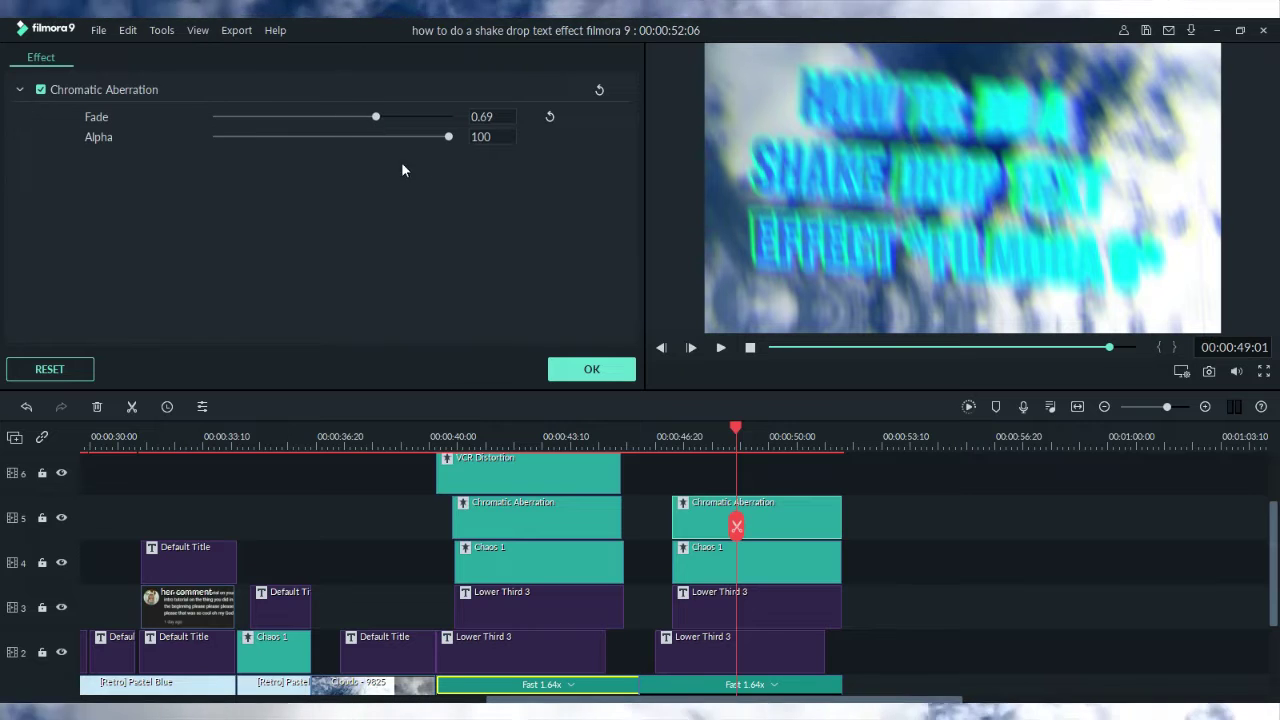
pyautogui.moveTo(351, 148); pyautogui.dragTo(336, 140)
pyautogui.click(591, 369)
pyautogui.click(660, 436)
pyautogui.click(721, 349)
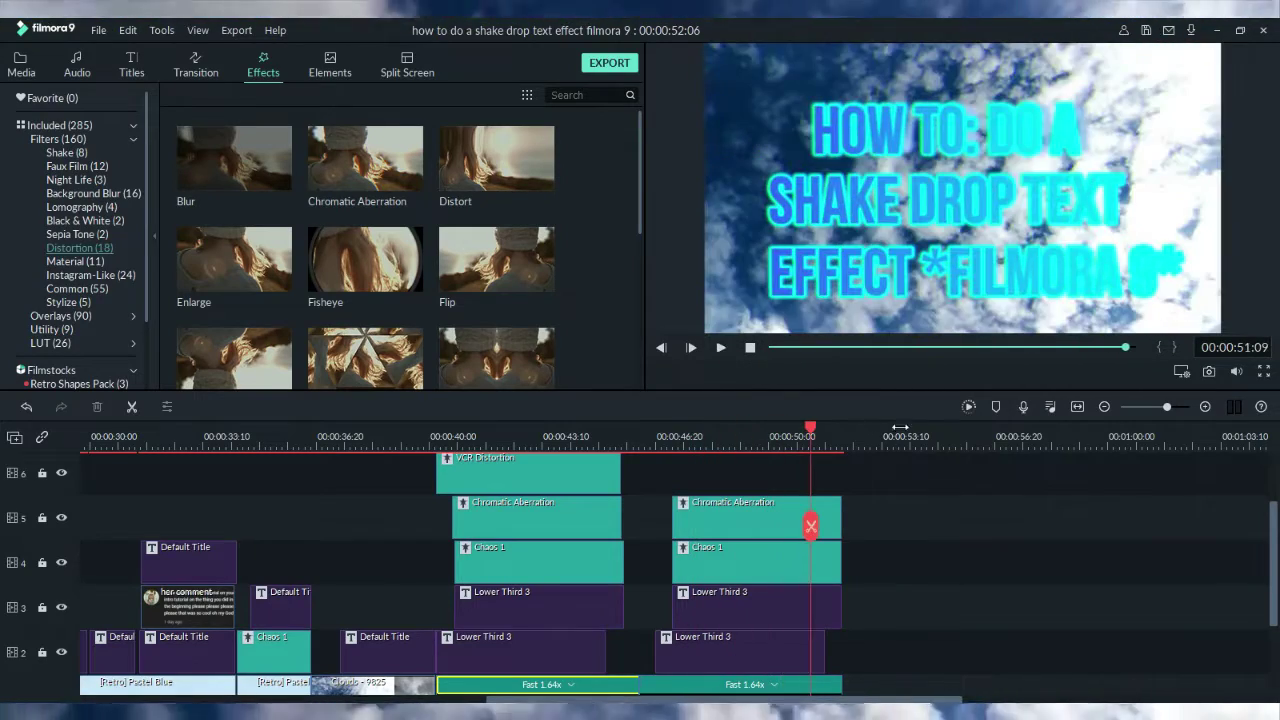
pyautogui.moveTo(683, 449); pyautogui.dragTo(672, 446)
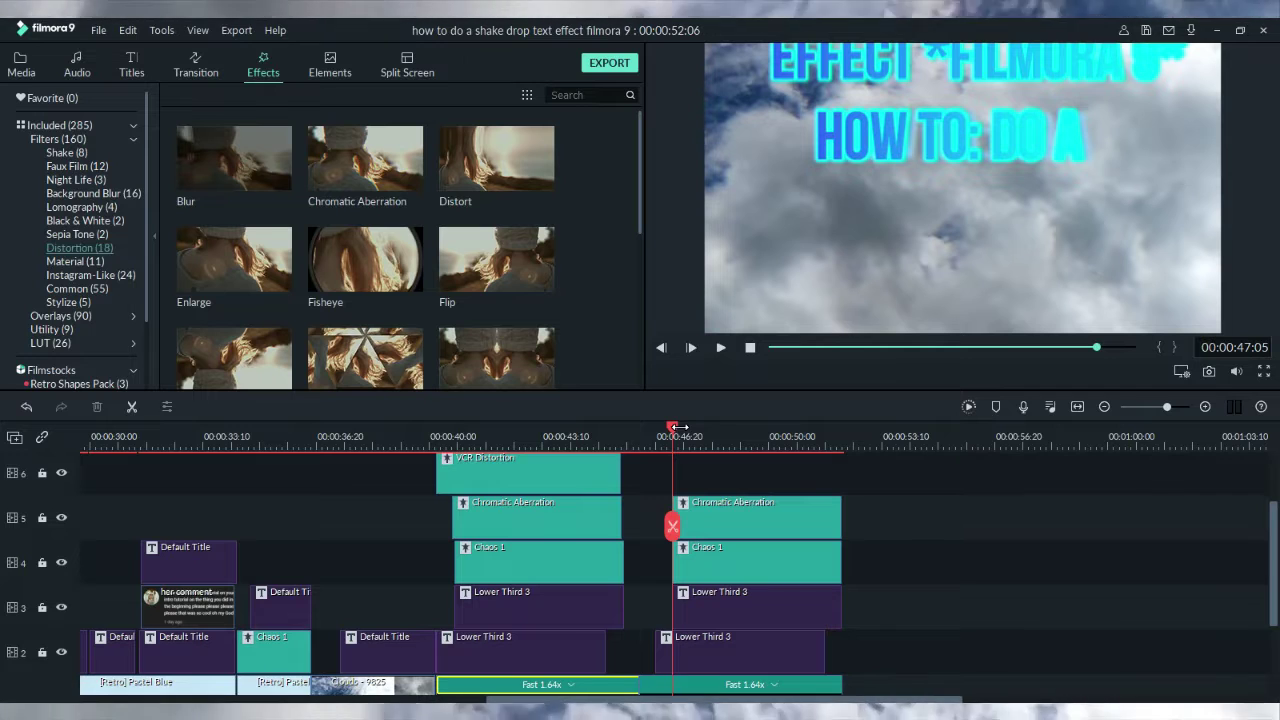
# Step: Search the effects for "vcr" and add VCR Distortion on track 6 directly above the new Chromatic Aberration effect
pyautogui.moveTo(640, 157); pyautogui.dragTo(644, 323)
pyautogui.click(75, 261)
pyautogui.scroll(-3, 629, 181)
pyautogui.click(88, 290)
pyautogui.click(585, 95)
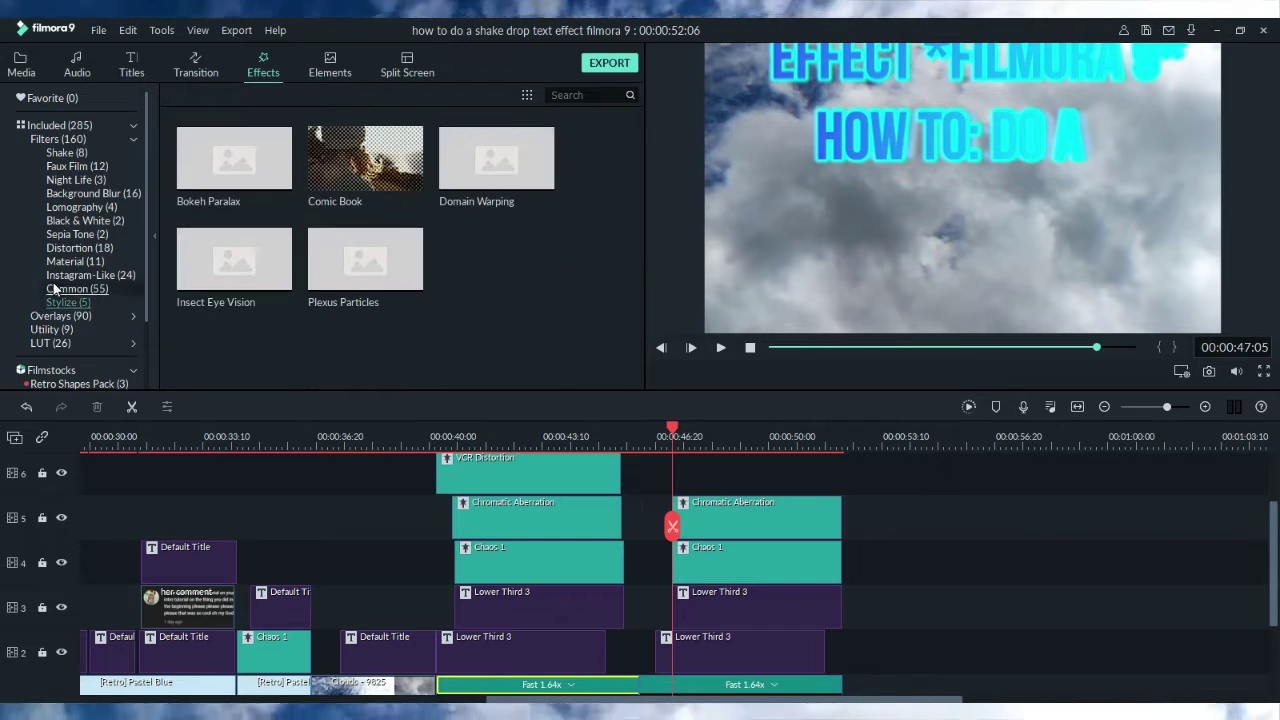
pyautogui.write('vcr')
pyautogui.click(234, 160)
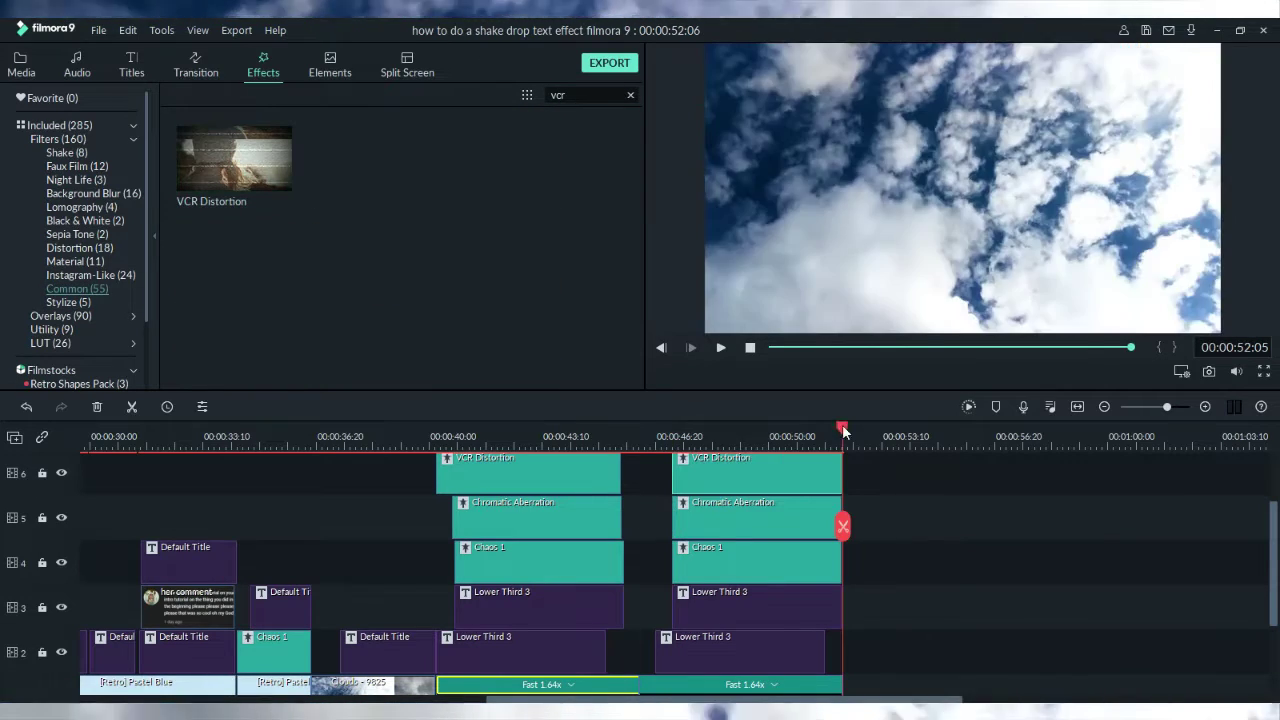
# Step: Shift the new VCR Distortion effect to start at 00:00:46:20, set its alpha to 23 and preview it
pyautogui.moveTo(843, 432); pyautogui.dragTo(689, 436)
pyautogui.doubleClick(729, 471)
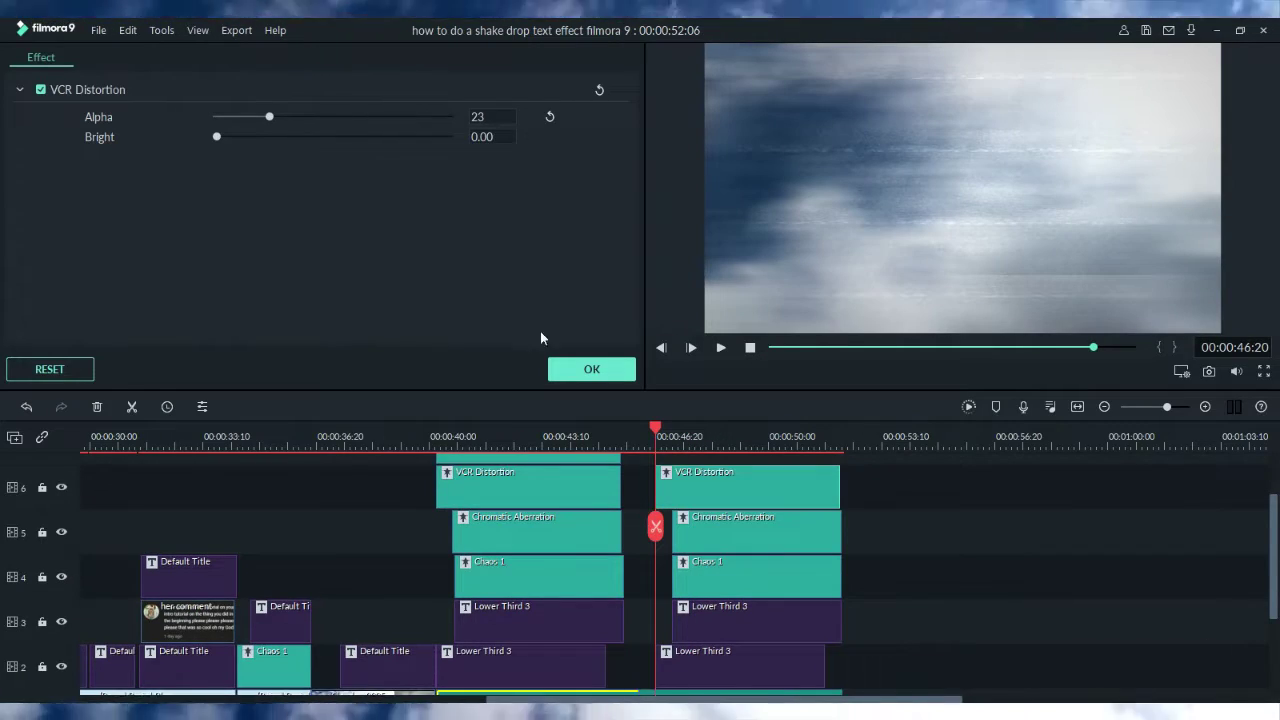
pyautogui.click(591, 369)
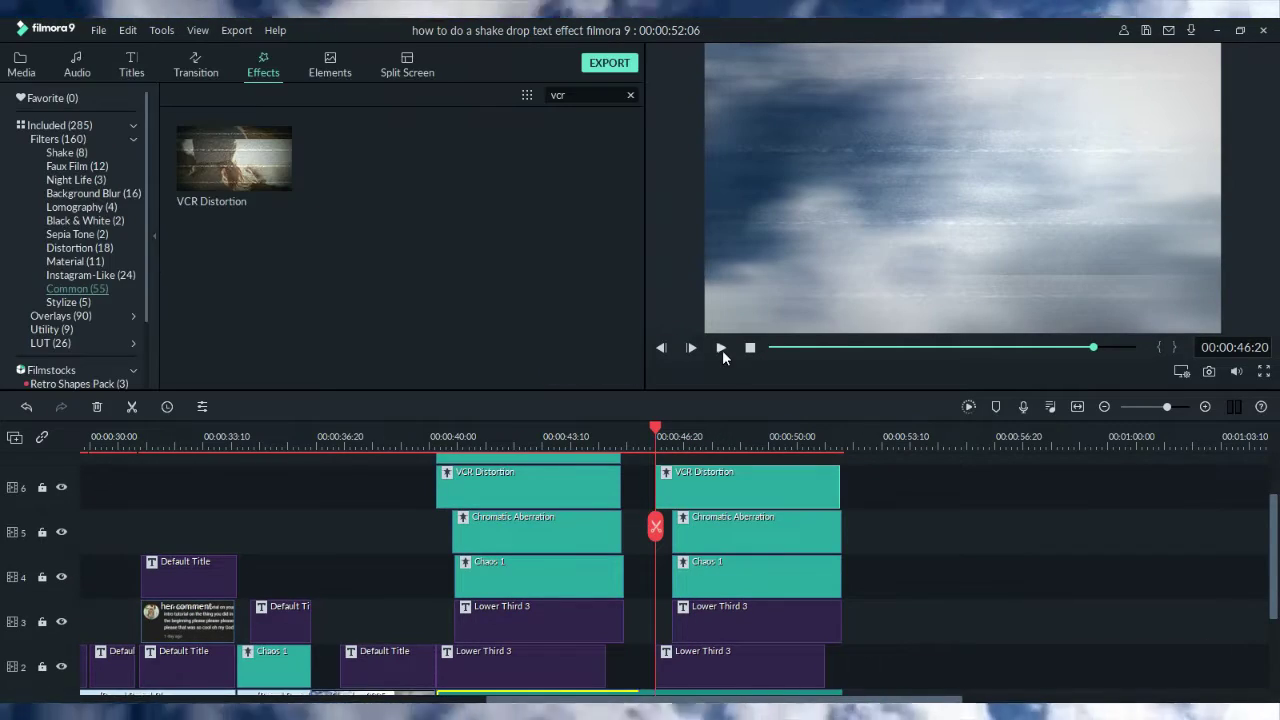
pyautogui.click(720, 348)
# Step: Find the Dirty Film overlay and add it on track 7, starting with the new VCR Distortion effect below it
pyautogui.moveTo(1275, 540); pyautogui.dragTo(1273, 503)
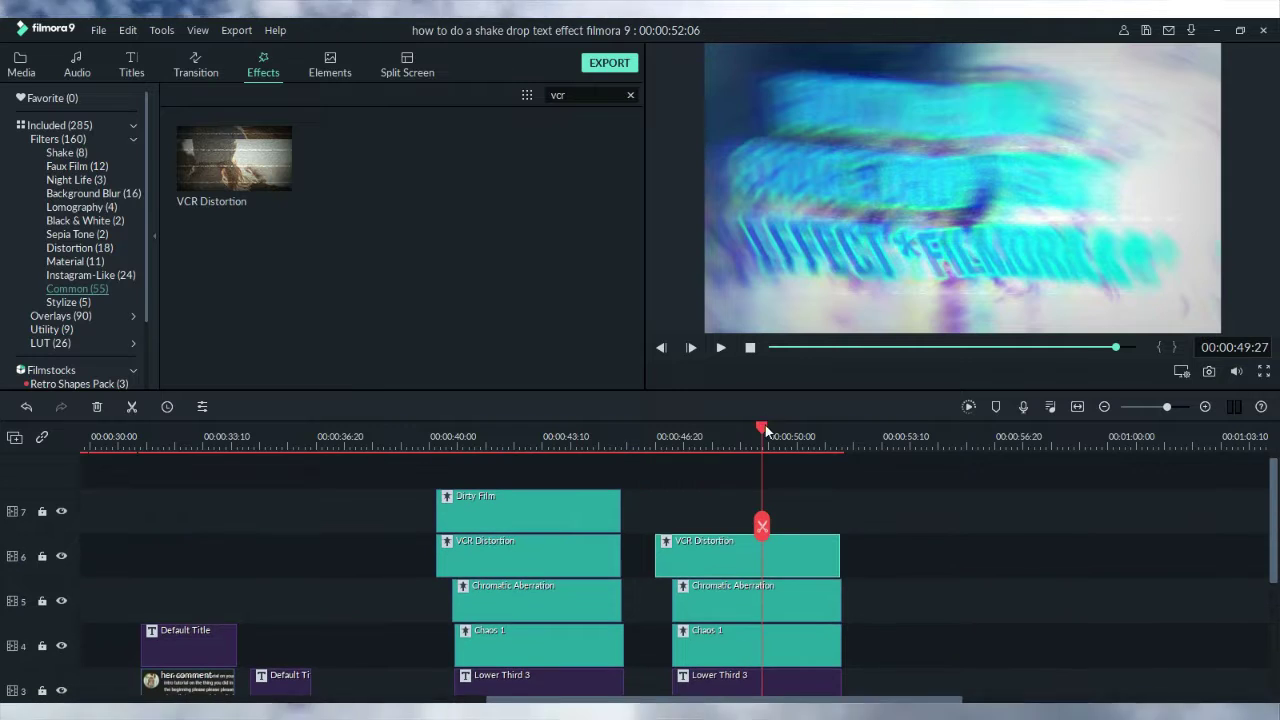
pyautogui.moveTo(764, 430); pyautogui.dragTo(654, 438)
pyautogui.click(631, 96)
pyautogui.click(62, 178)
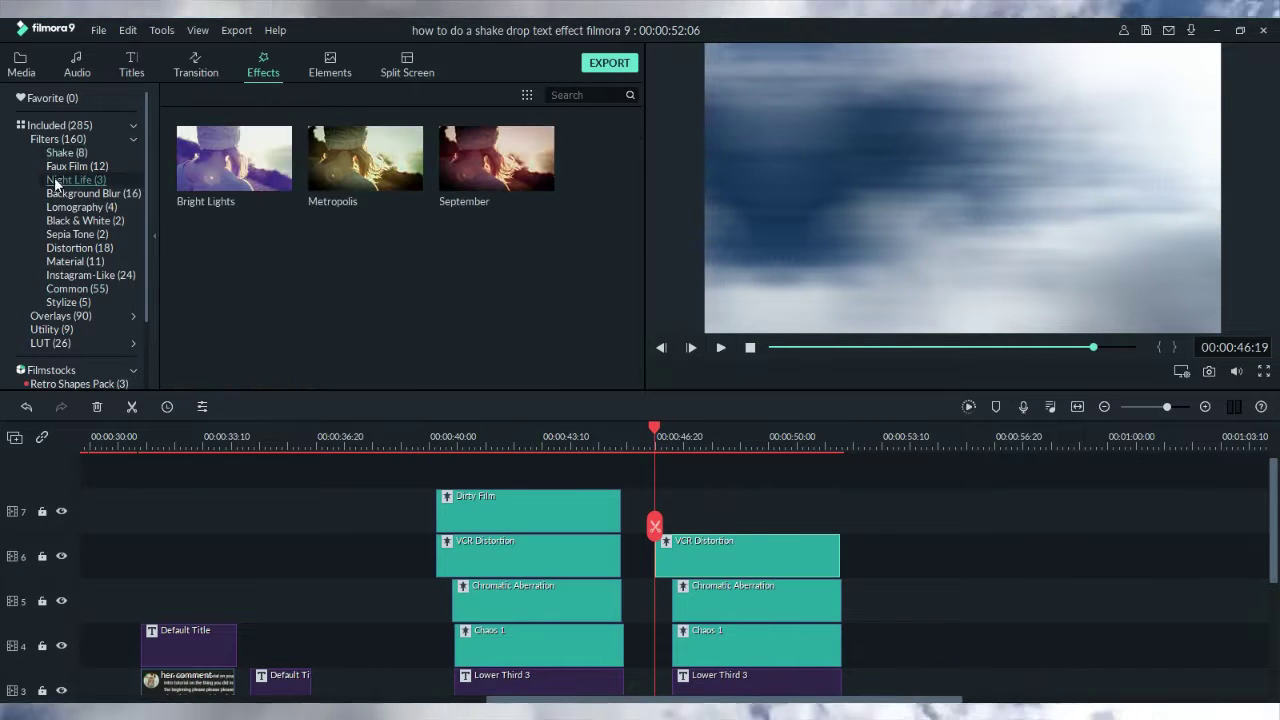
pyautogui.click(62, 152)
pyautogui.click(72, 234)
pyautogui.click(75, 248)
pyautogui.click(565, 94)
pyautogui.write('dirty film')
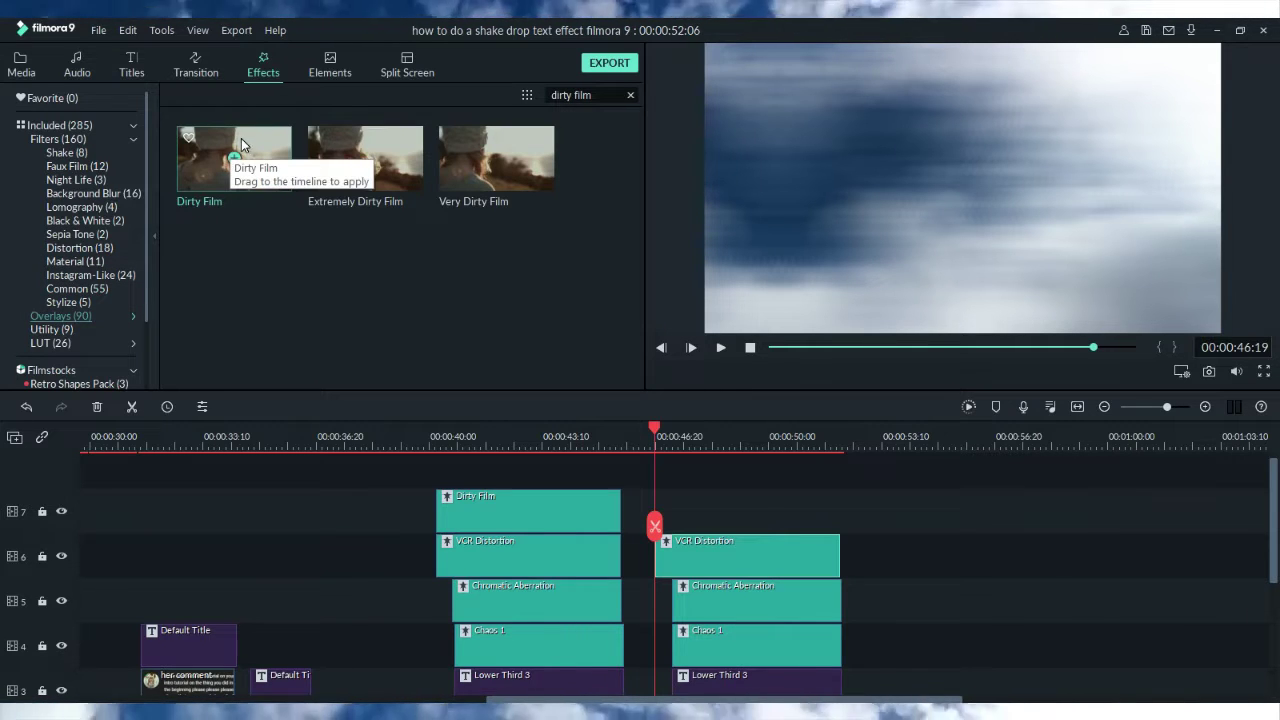
pyautogui.moveTo(228, 146); pyautogui.dragTo(680, 522)
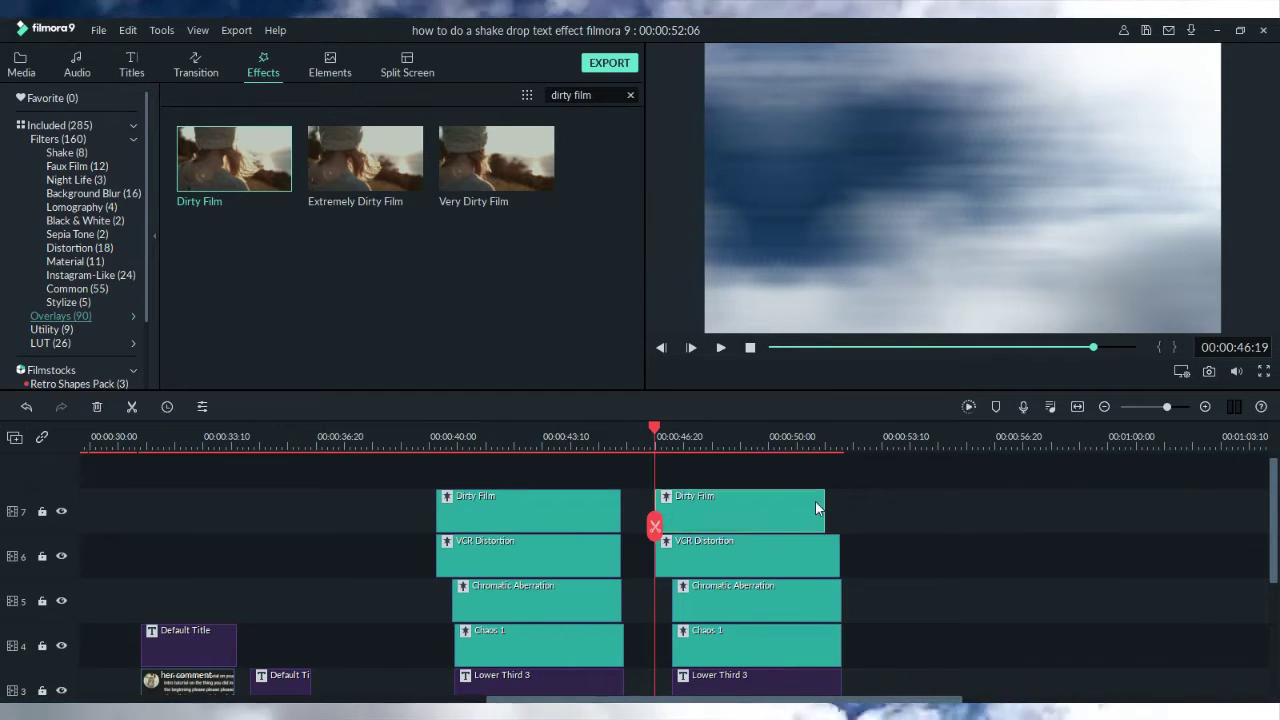
# Step: Extend the new Dirty Film effect to end with the VCR Distortion effect below it, and check its settings
pyautogui.moveTo(822, 510); pyautogui.dragTo(839, 511)
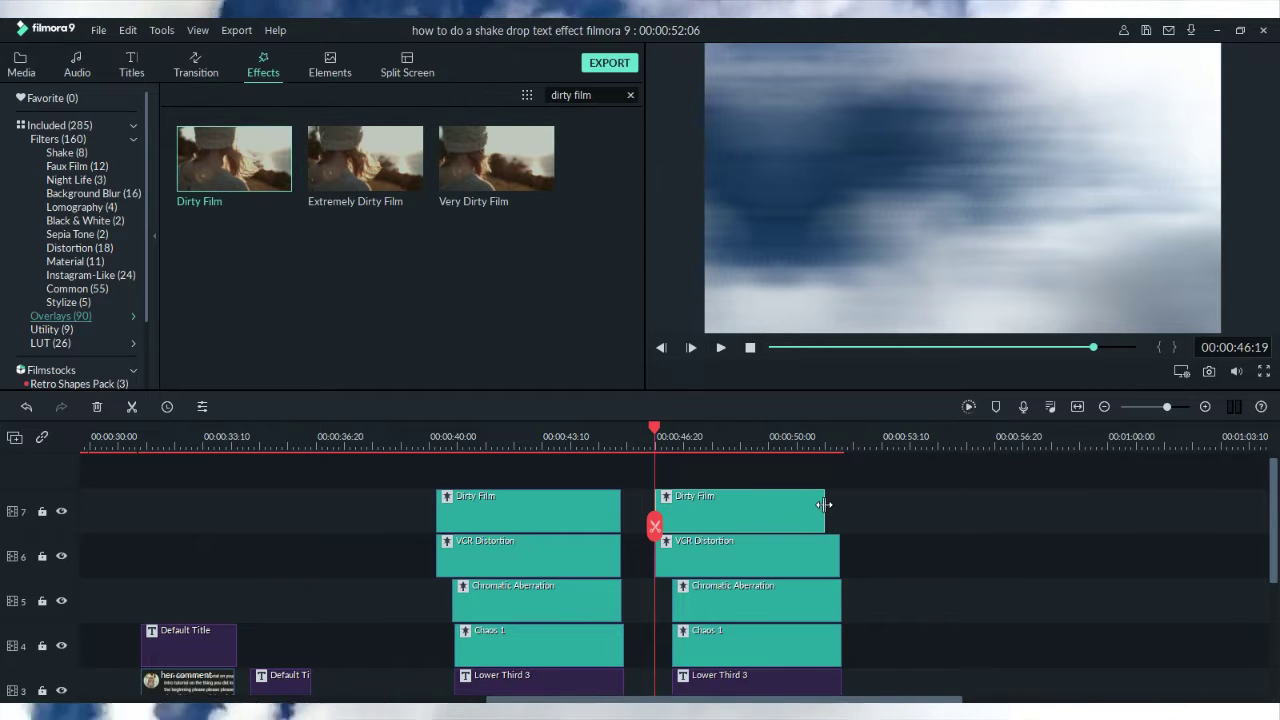
pyautogui.doubleClick(774, 512)
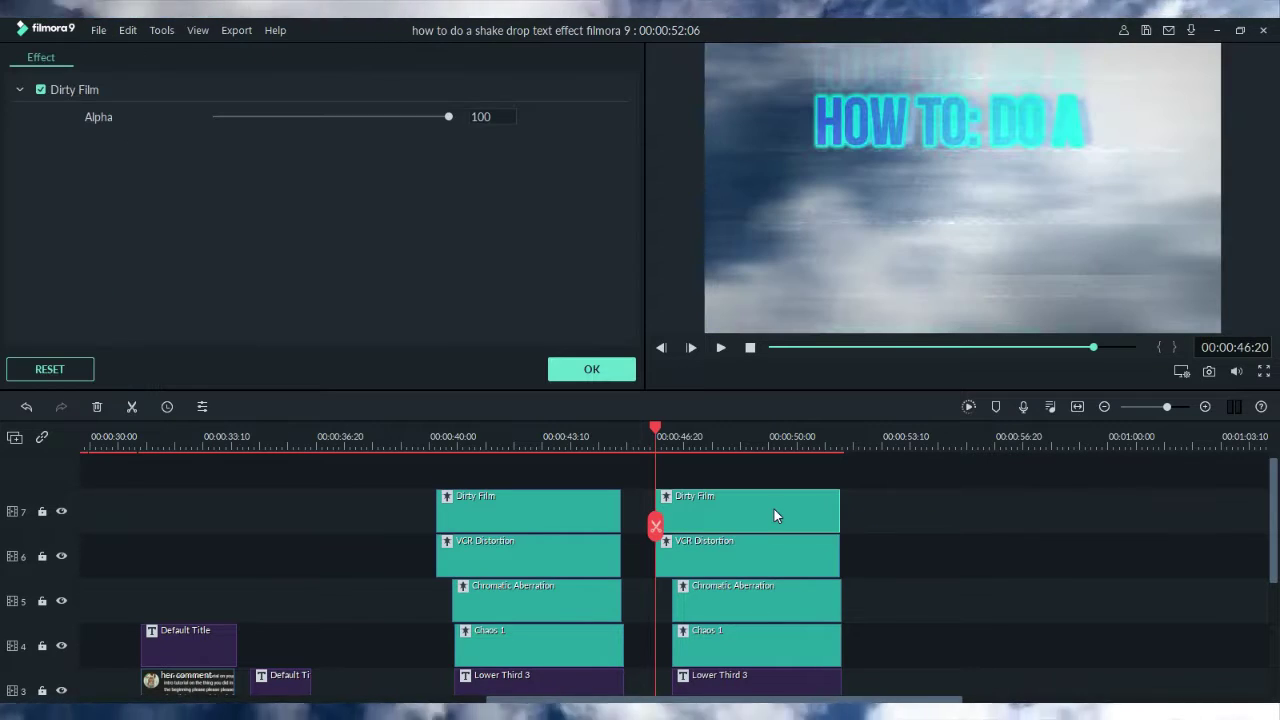
pyautogui.click(580, 371)
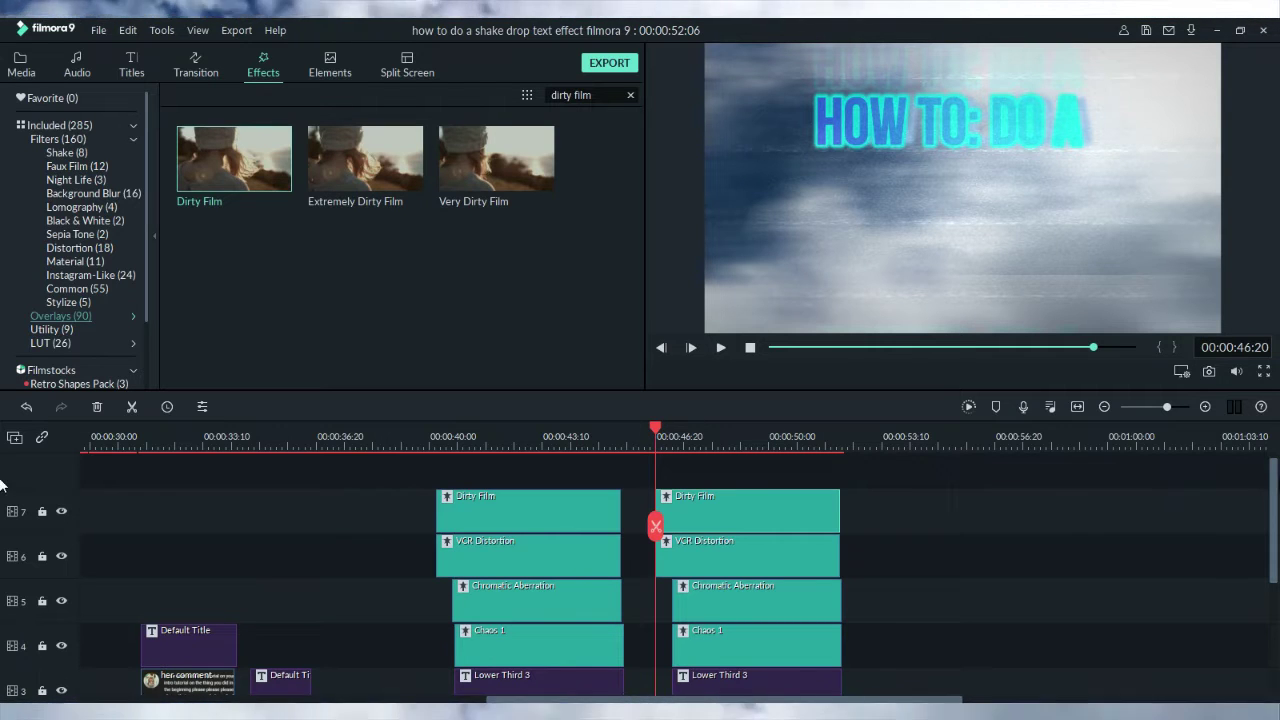
# Step: Preview the finished second text drop from the start of its Clouds - 9825 clip
pyautogui.scroll(-4, 1273, 505)
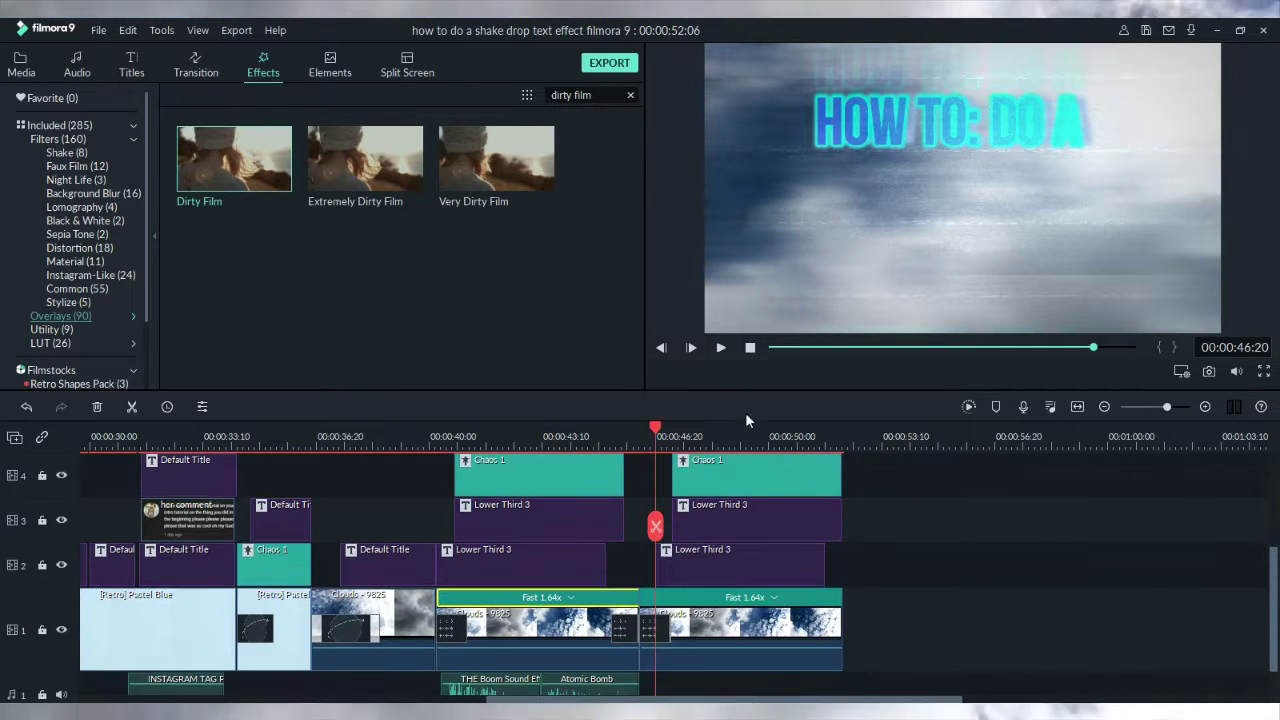
pyautogui.moveTo(655, 431); pyautogui.dragTo(639, 427)
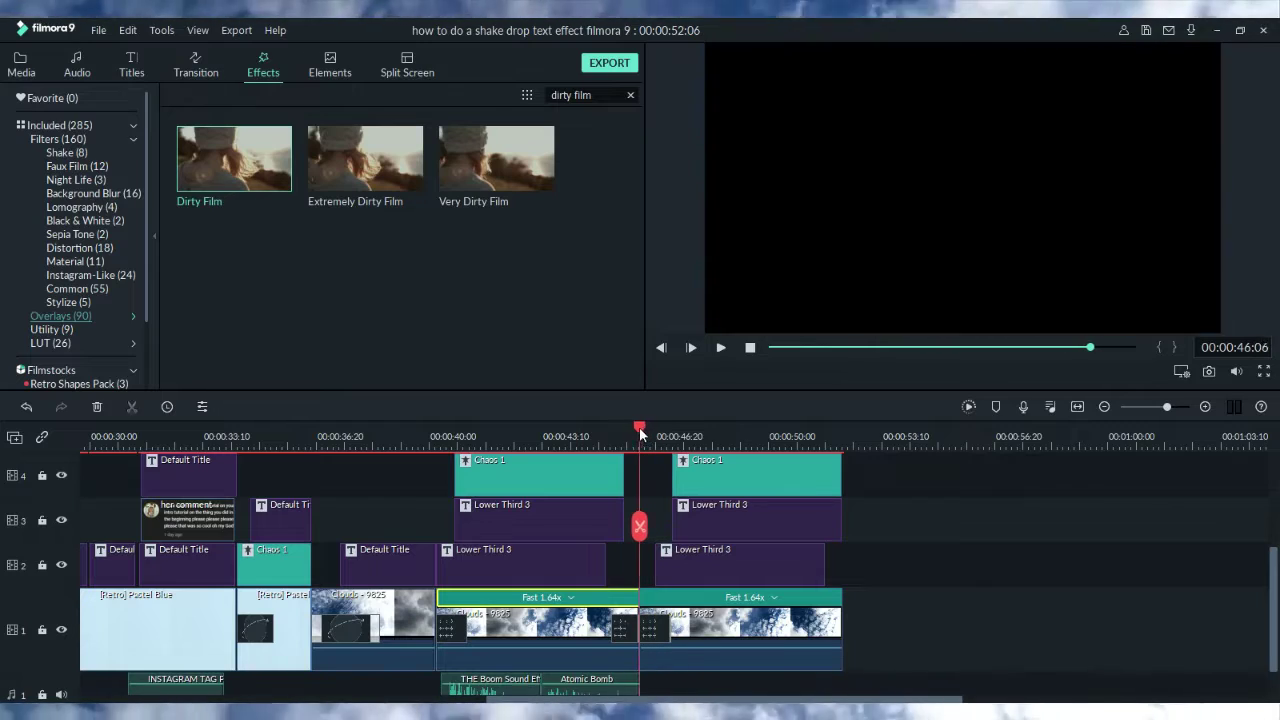
pyautogui.click(721, 348)
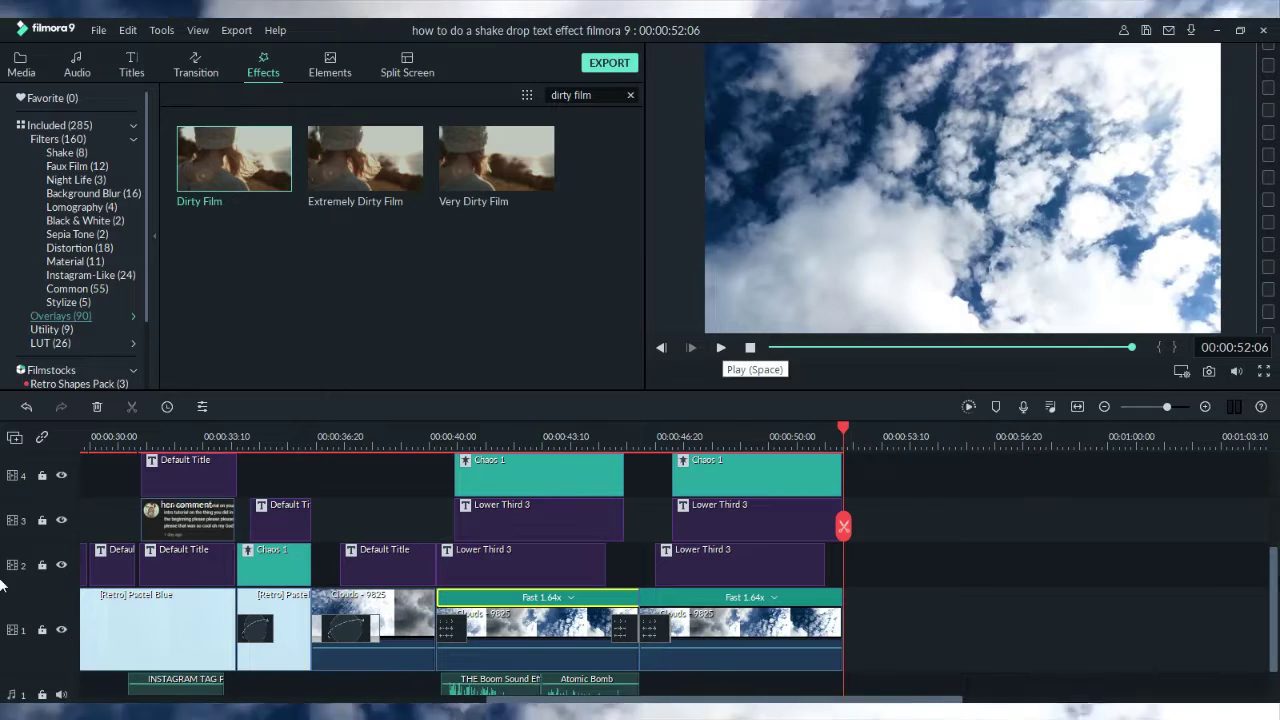
# Step: Add THE Boom Sound Effect to audio track 1 at the start of the second drop's track 2 title, and preview it
pyautogui.scroll(-1, 640, 615)
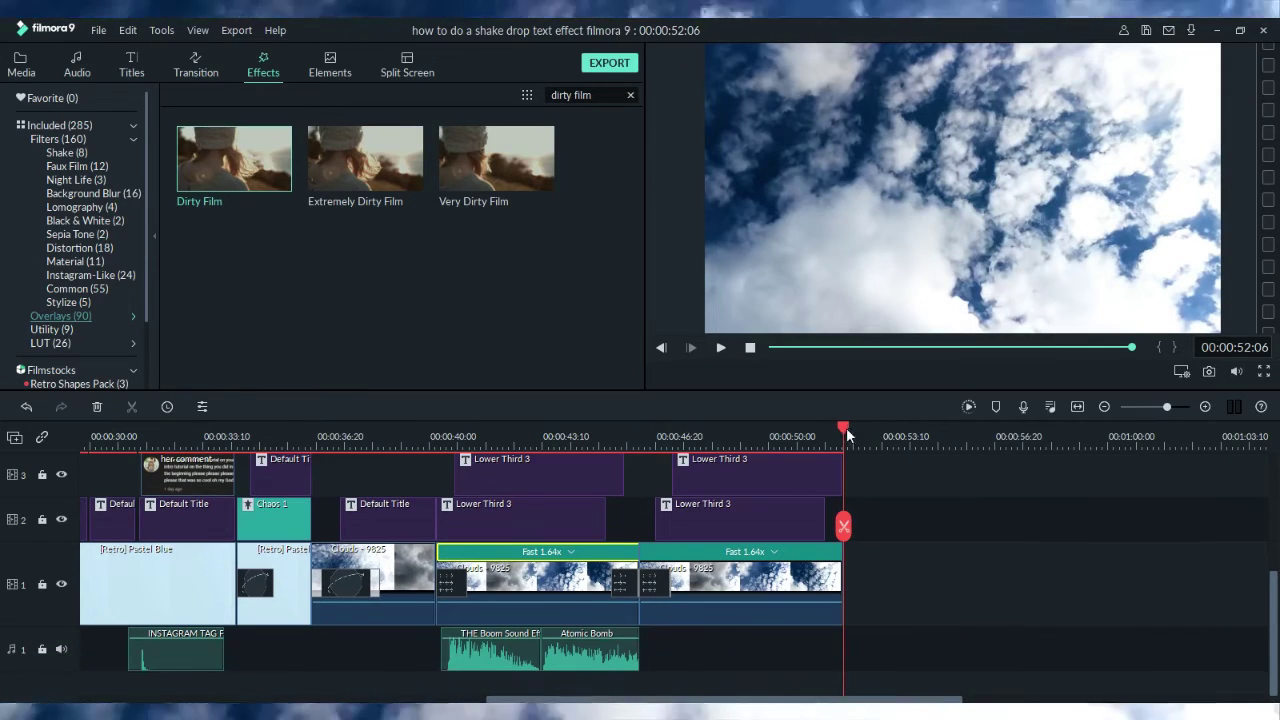
pyautogui.moveTo(847, 435)
pyautogui.mouseDown()
pyautogui.moveTo(706, 457)
pyautogui.moveTo(955, 457)
pyautogui.moveTo(757, 463)
pyautogui.moveTo(851, 433)
pyautogui.mouseUp()
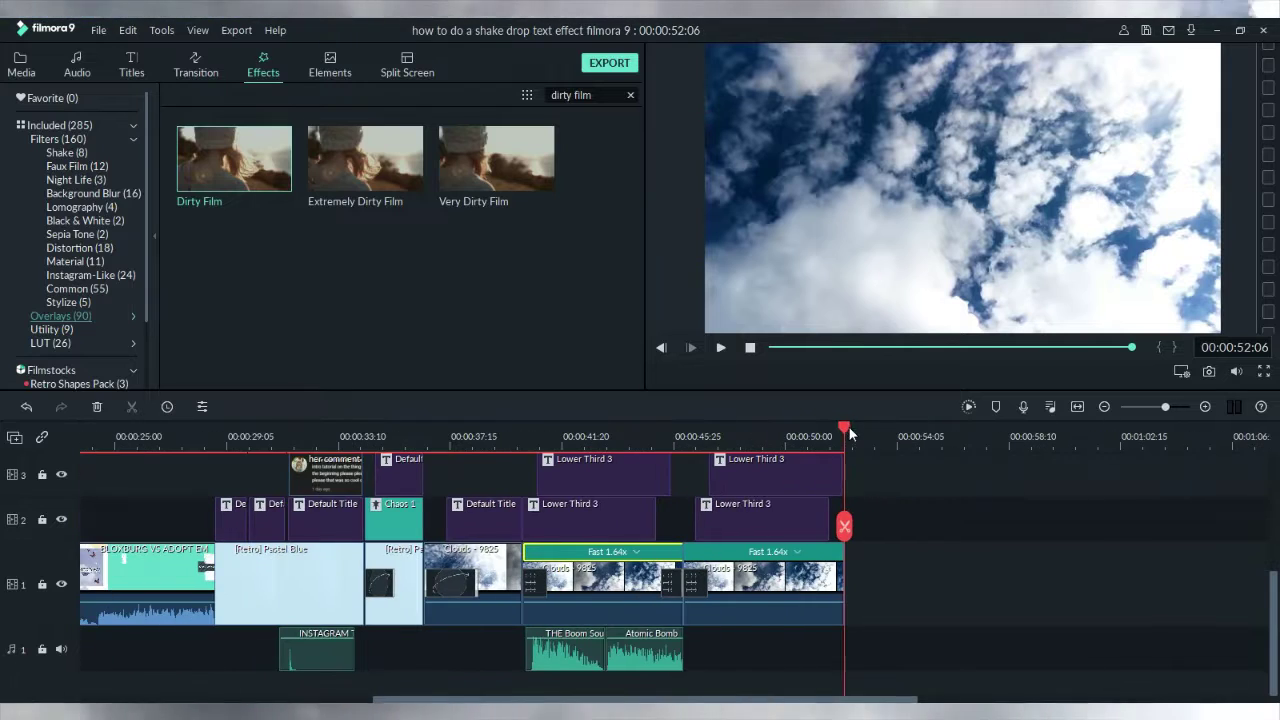
pyautogui.click(685, 446)
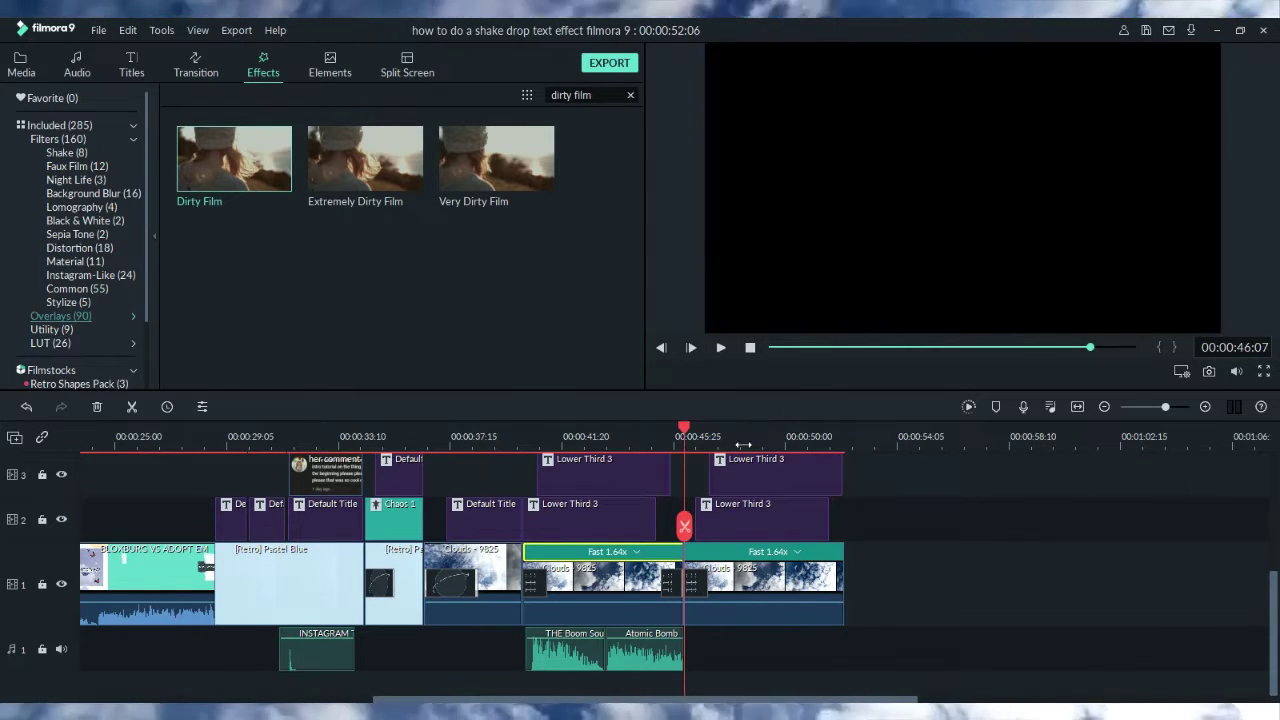
pyautogui.moveTo(764, 443); pyautogui.dragTo(830, 443)
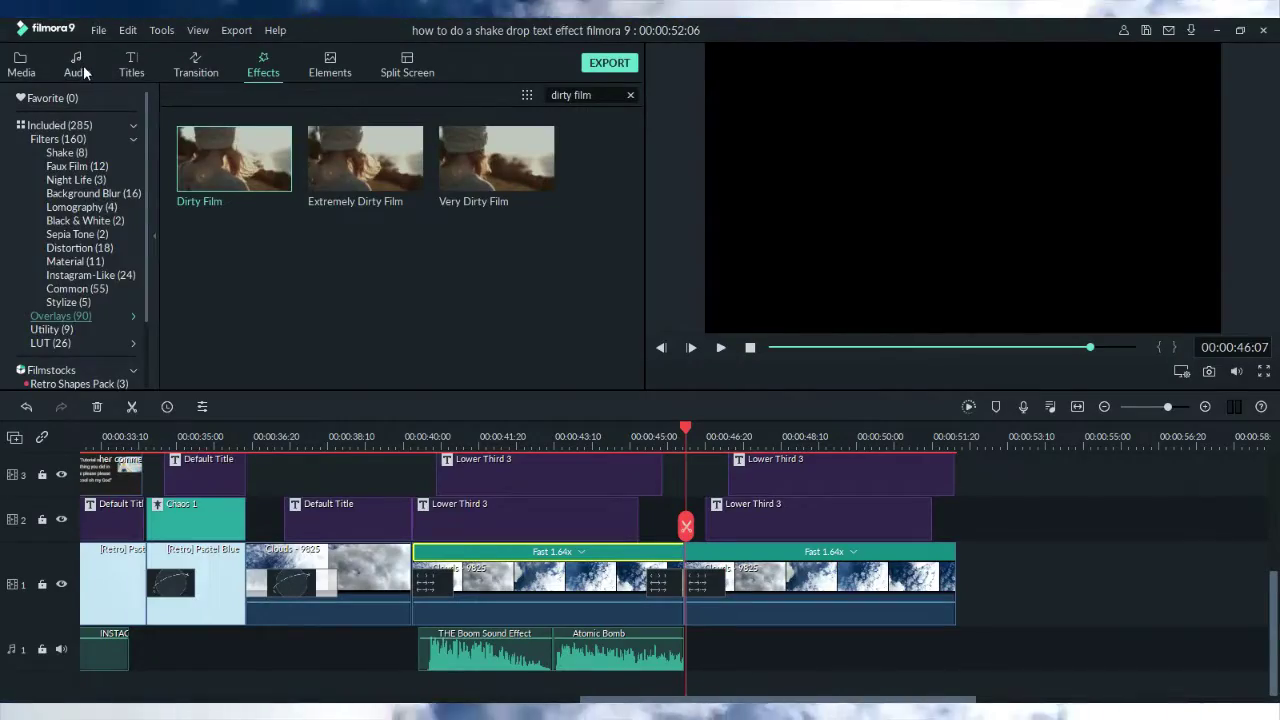
pyautogui.click(76, 66)
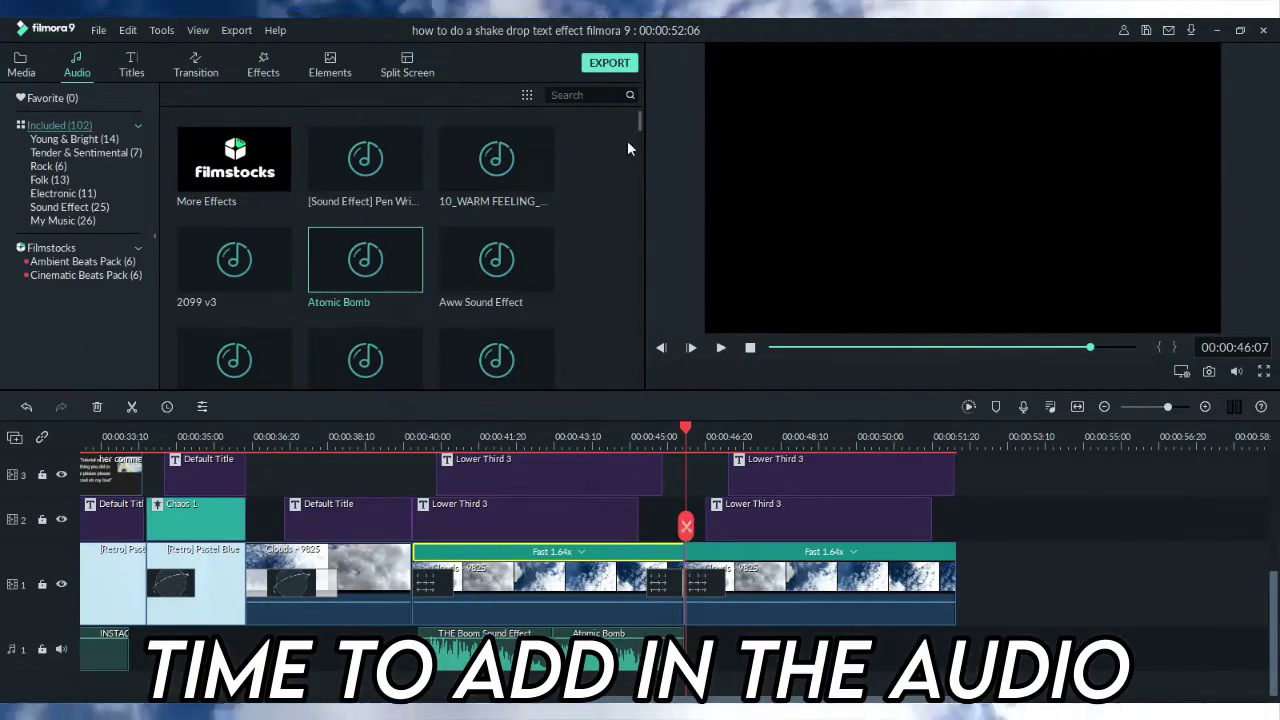
pyautogui.moveTo(638, 122); pyautogui.dragTo(639, 241)
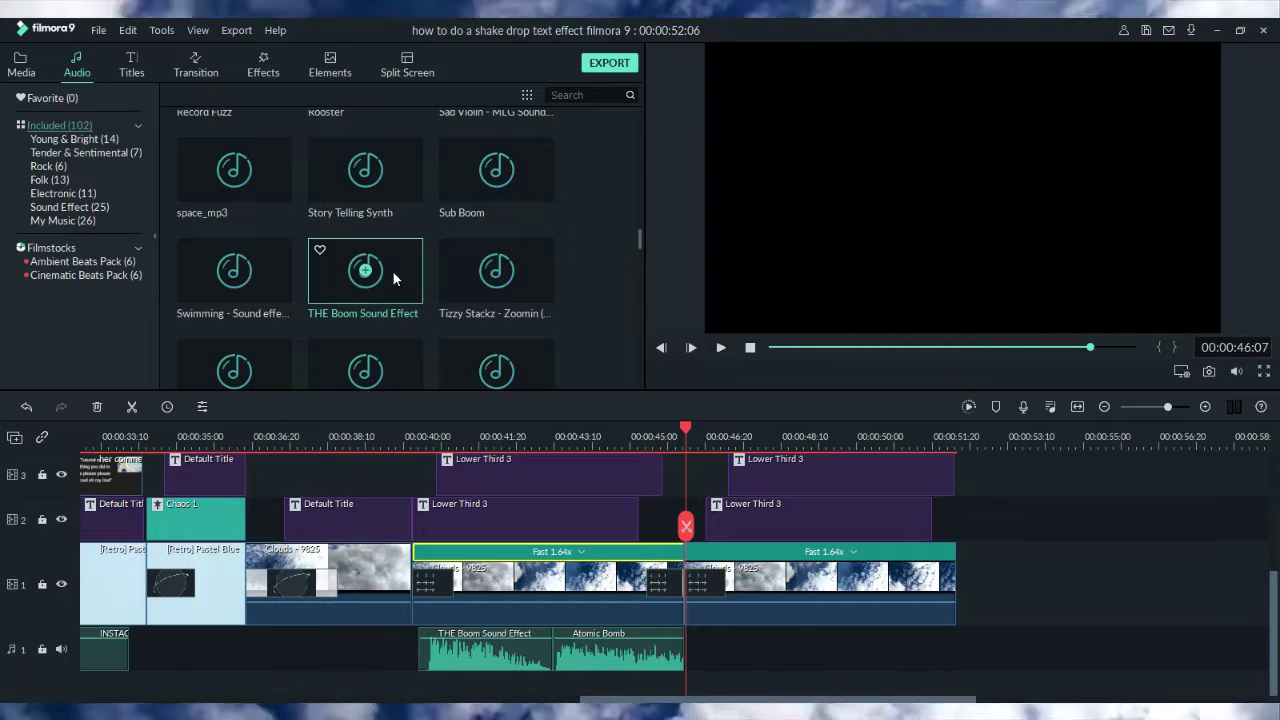
pyautogui.moveTo(392, 270); pyautogui.dragTo(719, 634)
pyautogui.click(720, 348)
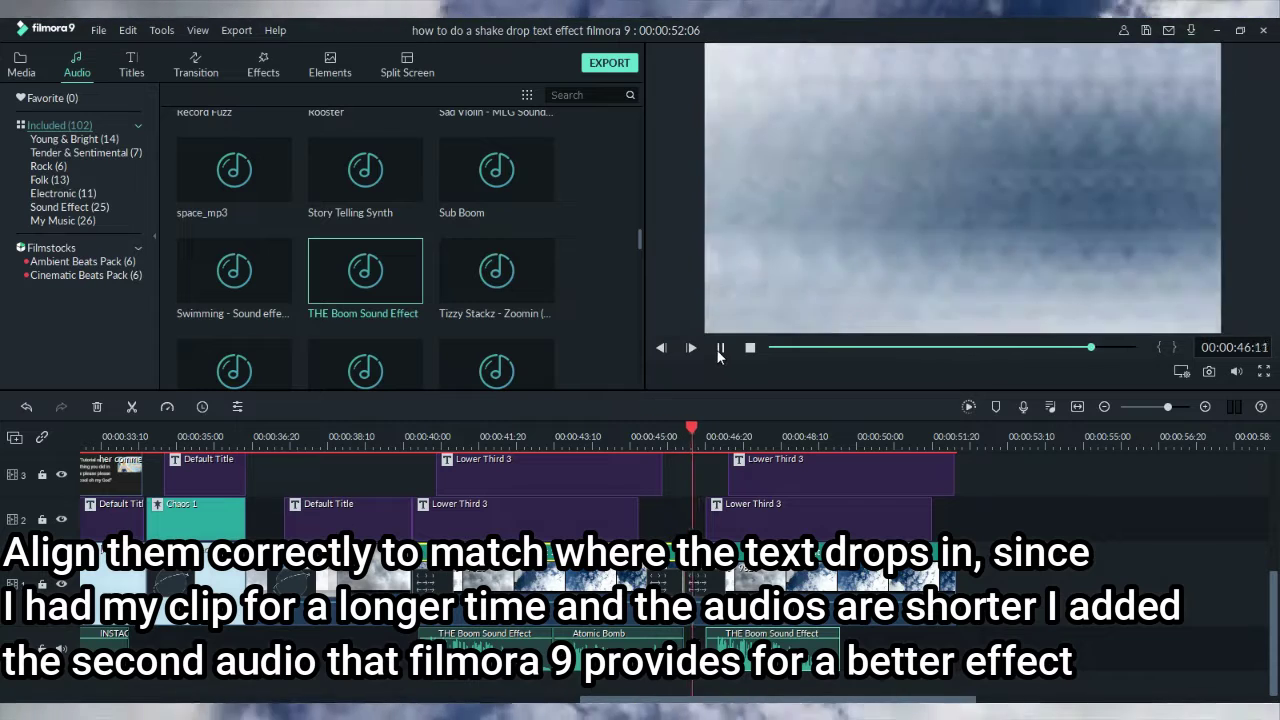
pyautogui.click(740, 437)
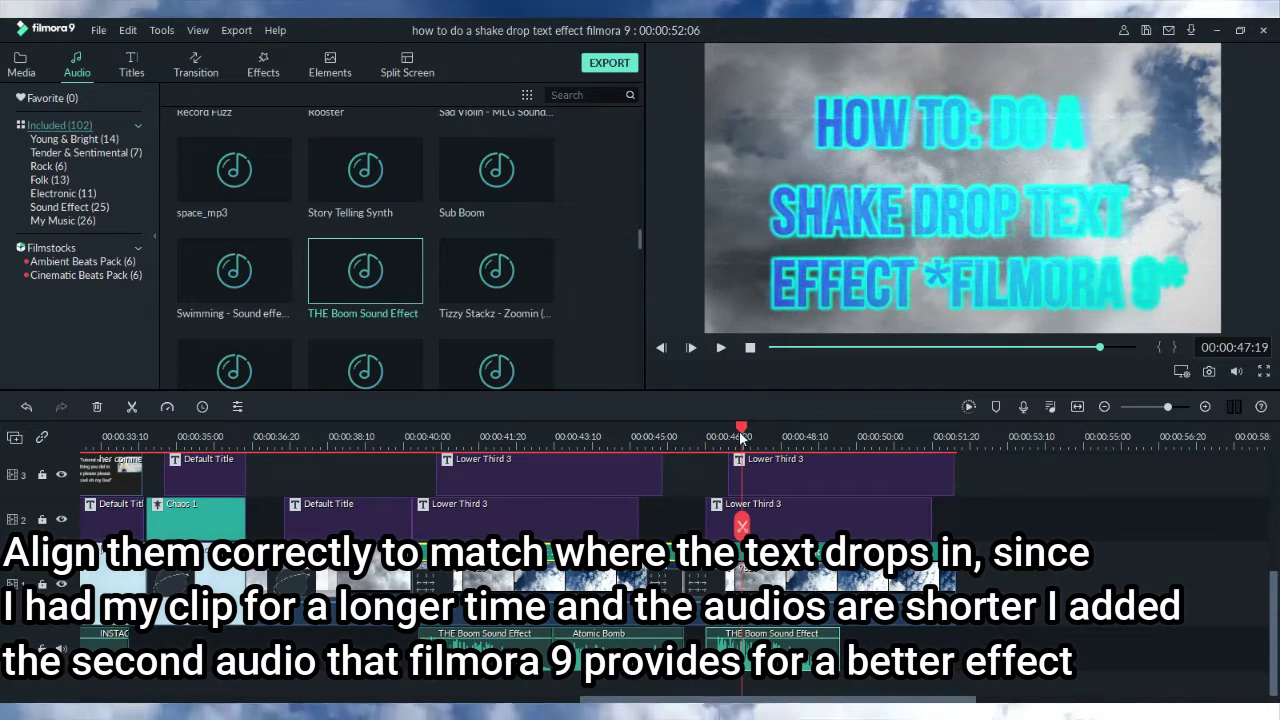
# Step: Shift the new boom sound clip earlier to start at 00:00:46:11 and preview its timing with the text drop
pyautogui.moveTo(740, 437); pyautogui.dragTo(692, 437)
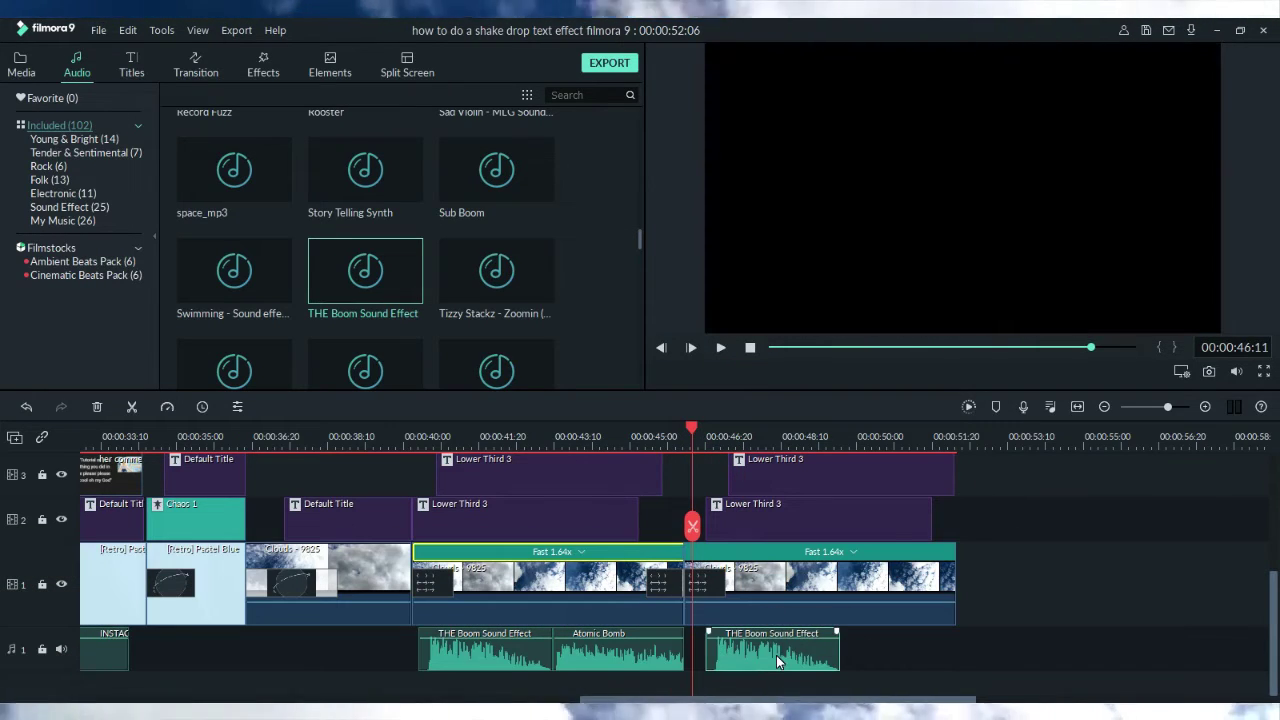
pyautogui.moveTo(776, 655); pyautogui.dragTo(763, 655)
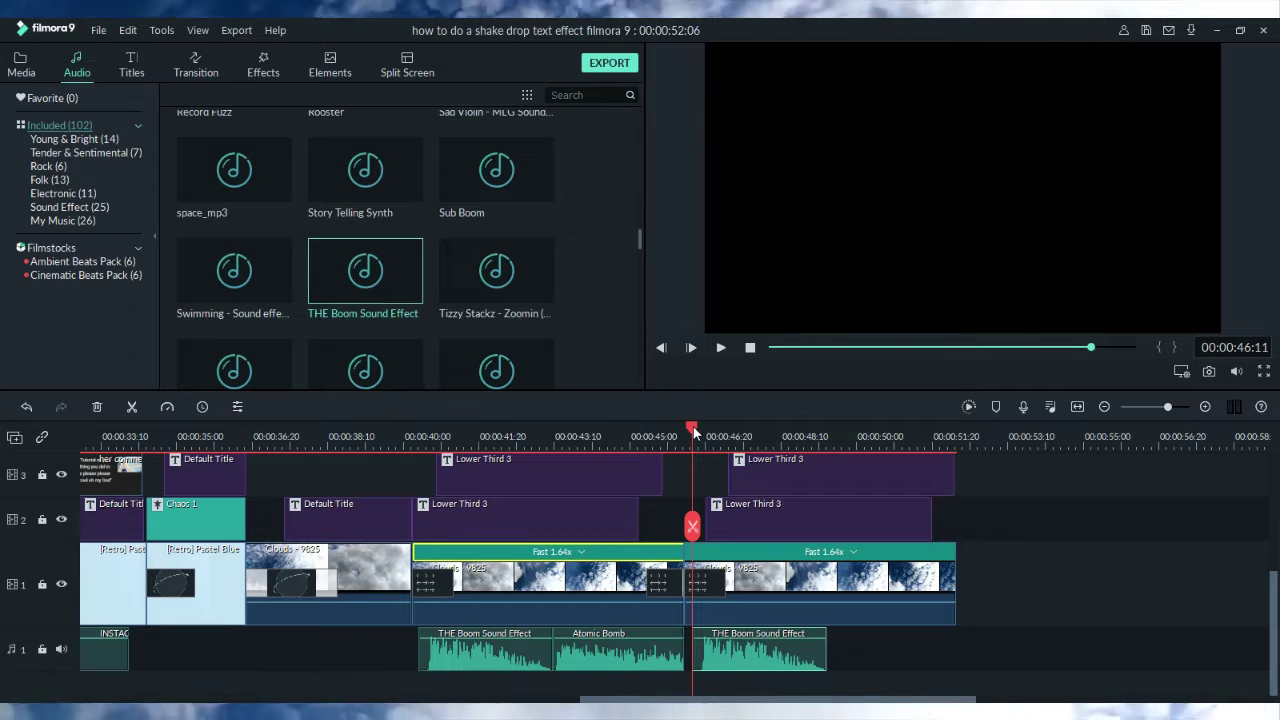
pyautogui.moveTo(695, 432); pyautogui.dragTo(687, 432)
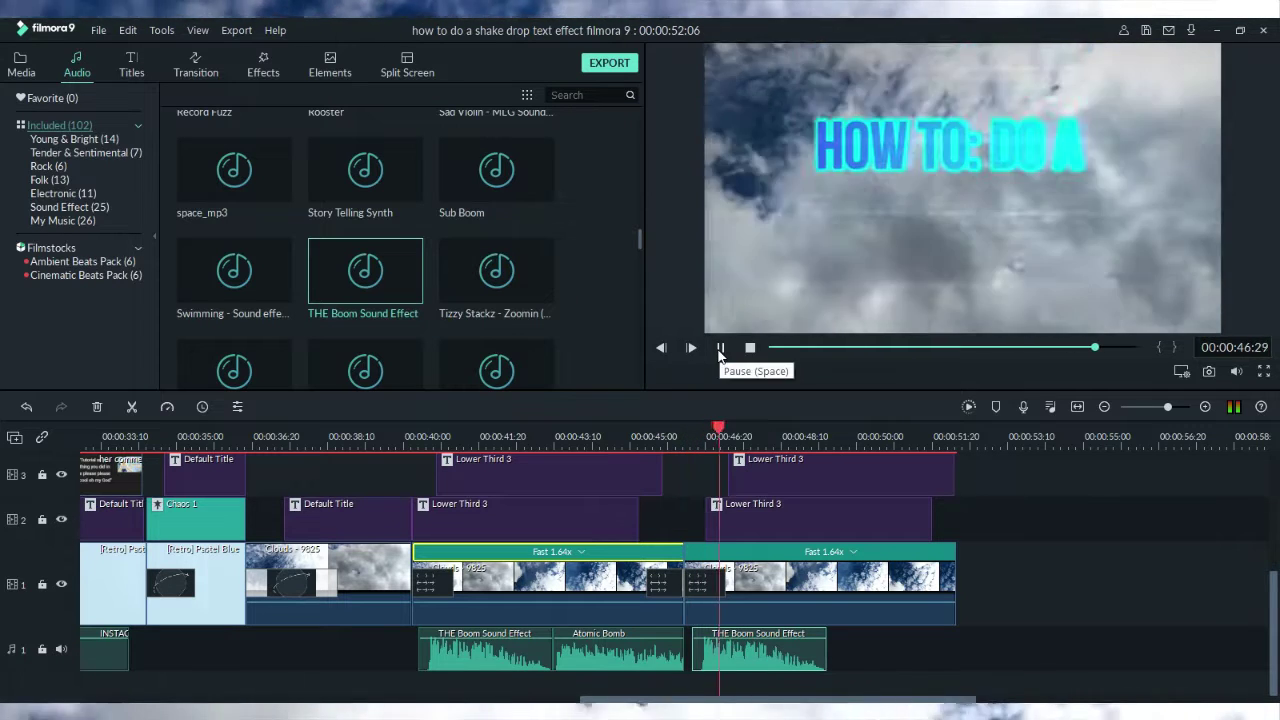
pyautogui.click(720, 347)
# Step: Reposition the new boom sound clip to start at 00:00:46:14, preview it, and move its start to 00:00:46:24
pyautogui.moveTo(727, 432); pyautogui.dragTo(697, 430)
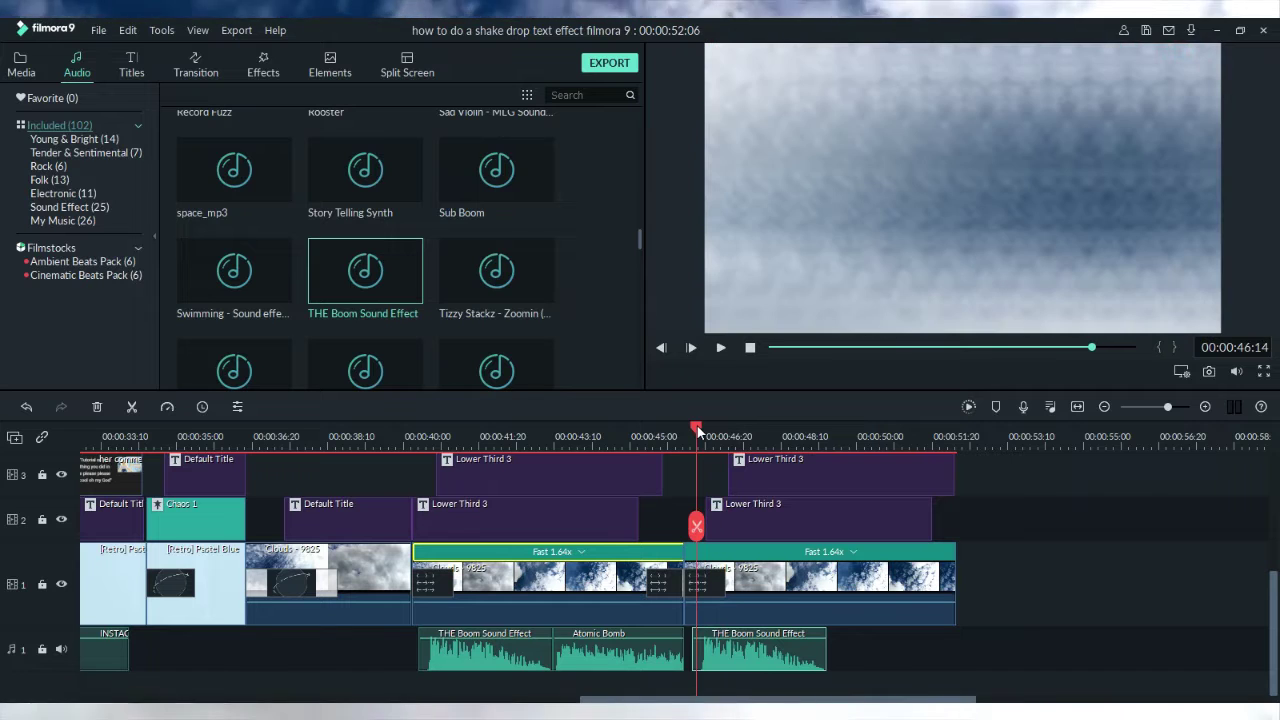
pyautogui.moveTo(752, 651); pyautogui.dragTo(754, 642)
pyautogui.press('space')
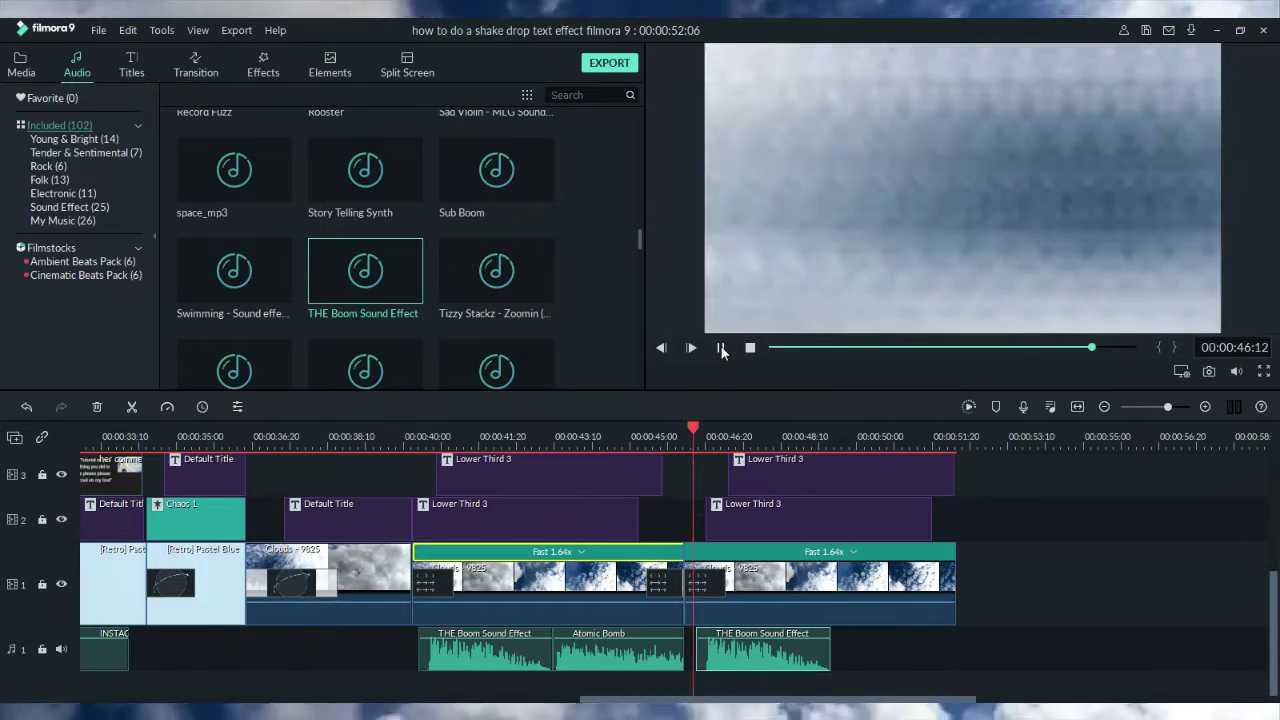
pyautogui.moveTo(731, 441)
pyautogui.mouseDown()
pyautogui.moveTo(704, 437)
pyautogui.moveTo(714, 442)
pyautogui.mouseUp()
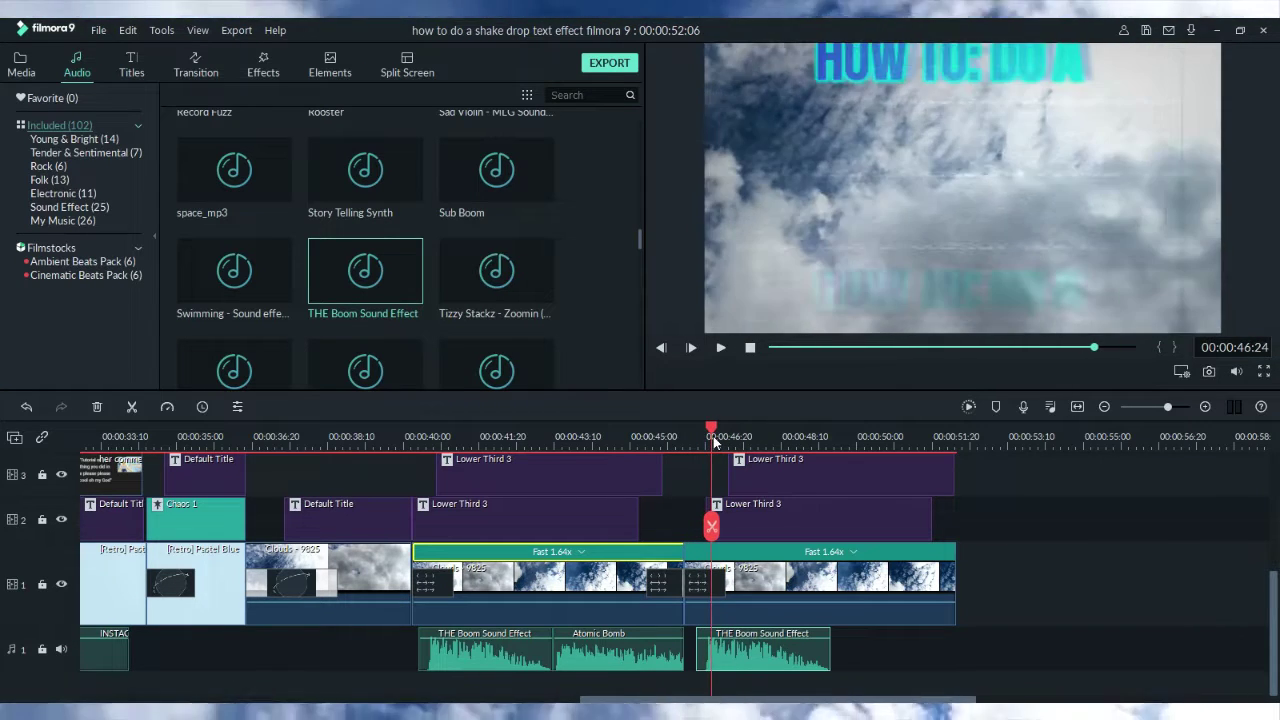
pyautogui.moveTo(742, 655); pyautogui.dragTo(760, 649)
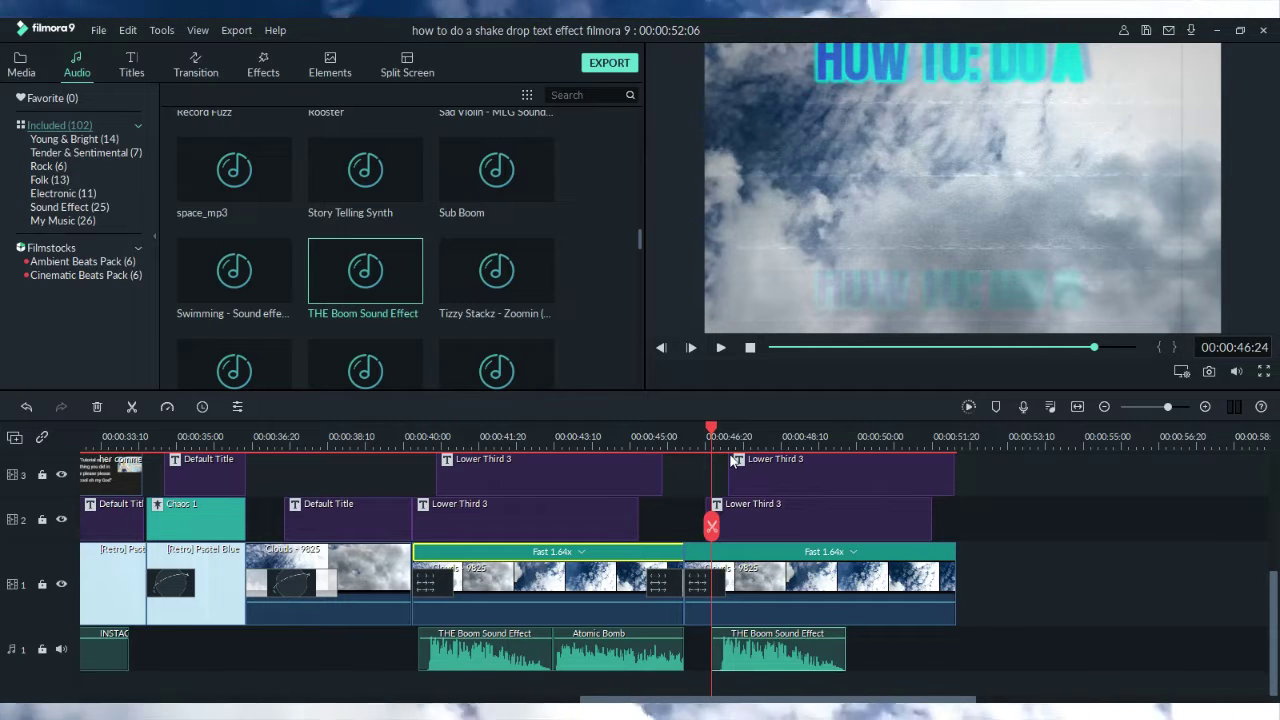
# Step: Shift the second drop's boom sound clip slightly earlier to start at 00:00:46:21 and preview it with the text drop
pyautogui.press('Left')
pyautogui.press('Left')
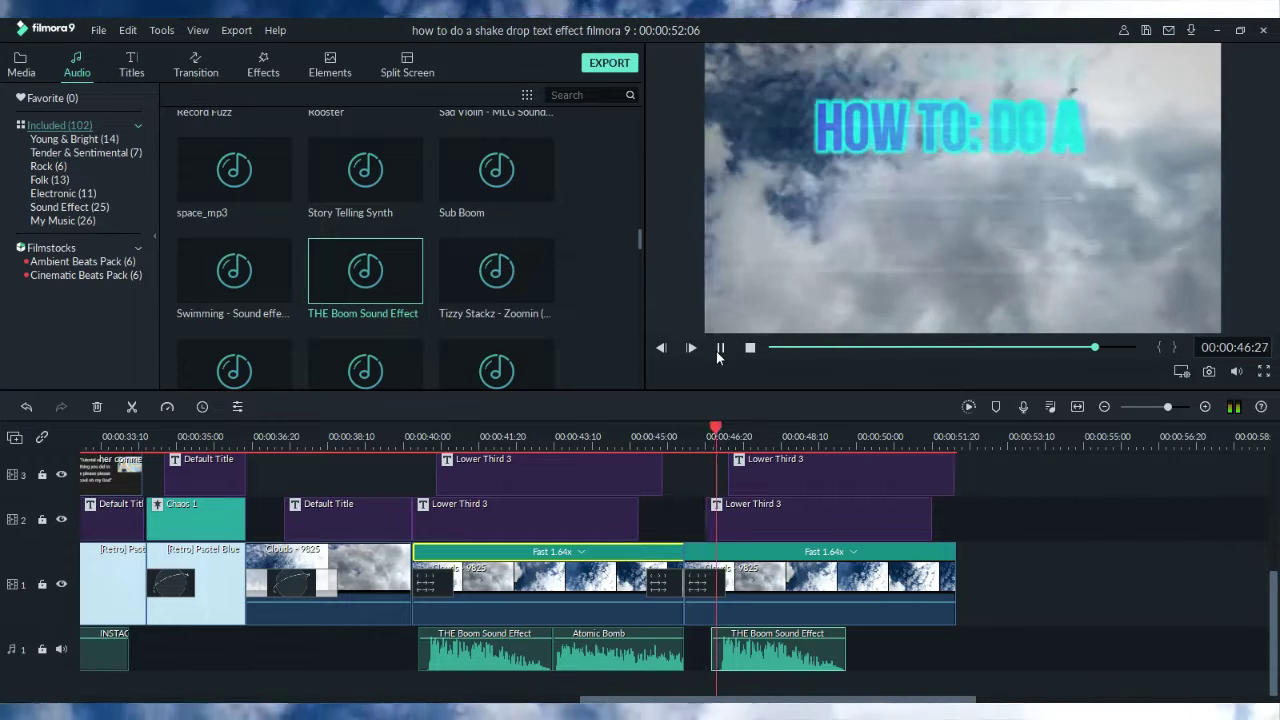
pyautogui.moveTo(744, 430); pyautogui.dragTo(708, 436)
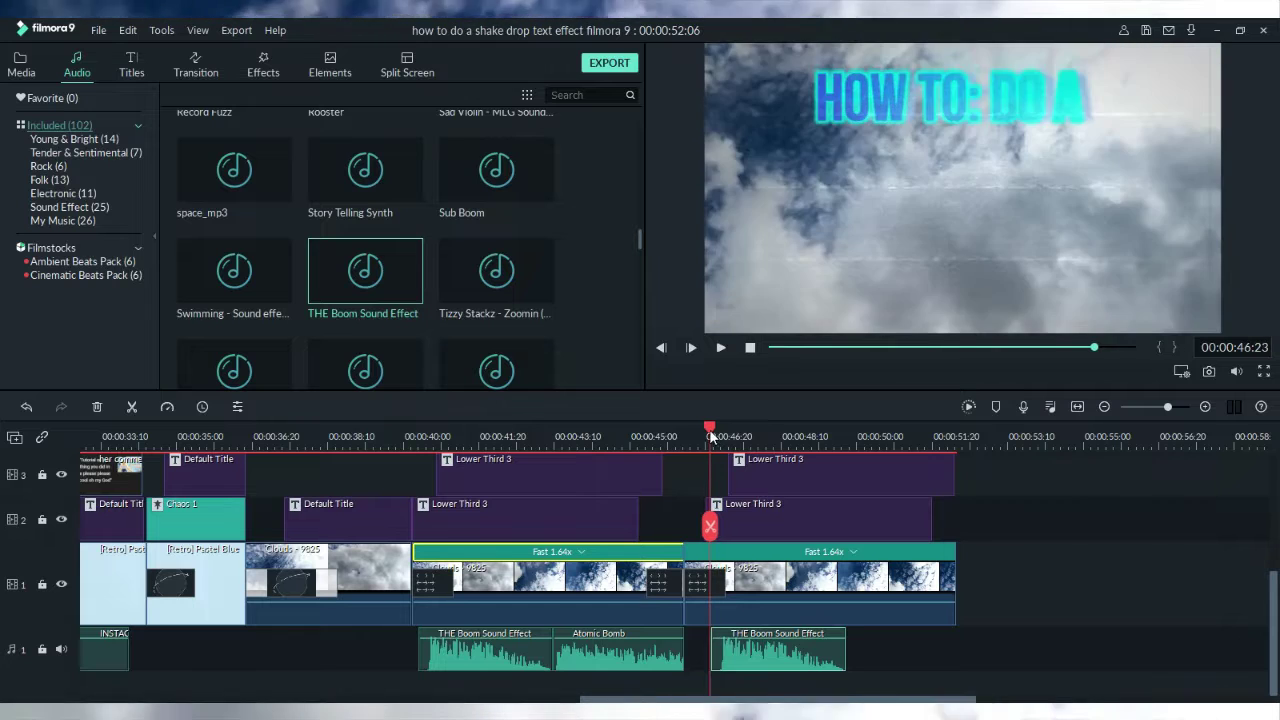
pyautogui.moveTo(768, 649); pyautogui.dragTo(763, 650)
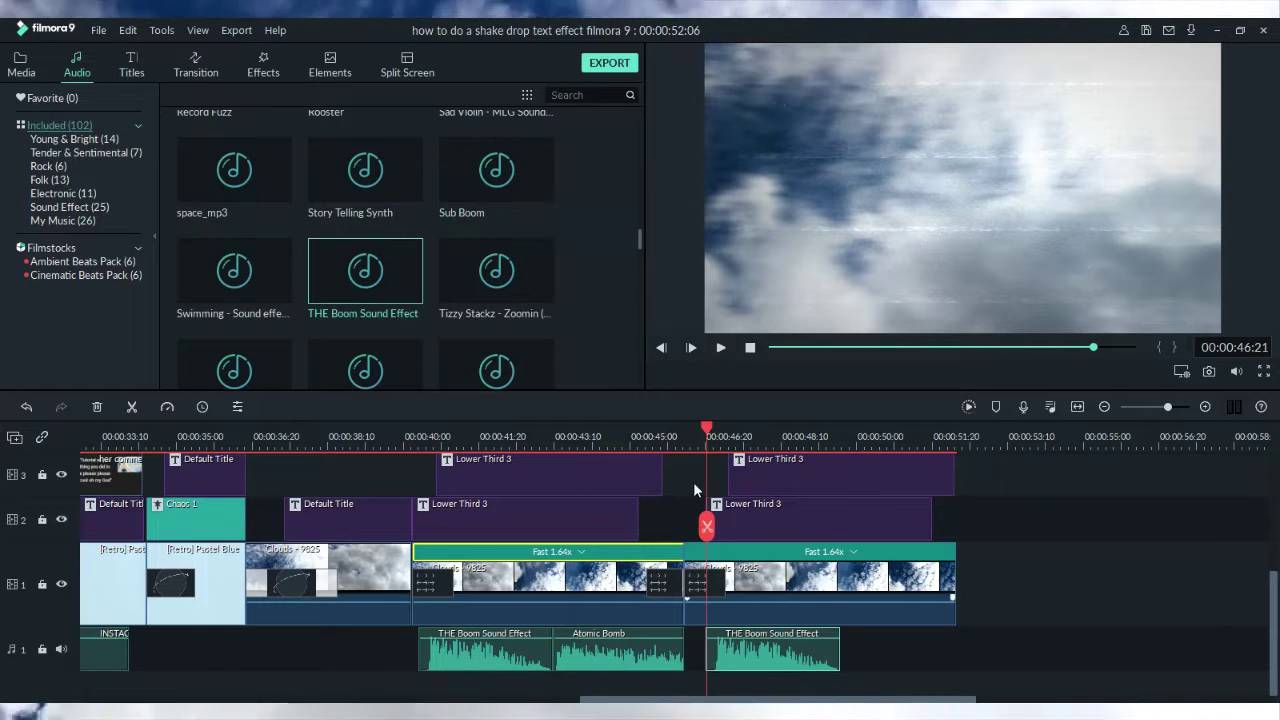
pyautogui.click(721, 348)
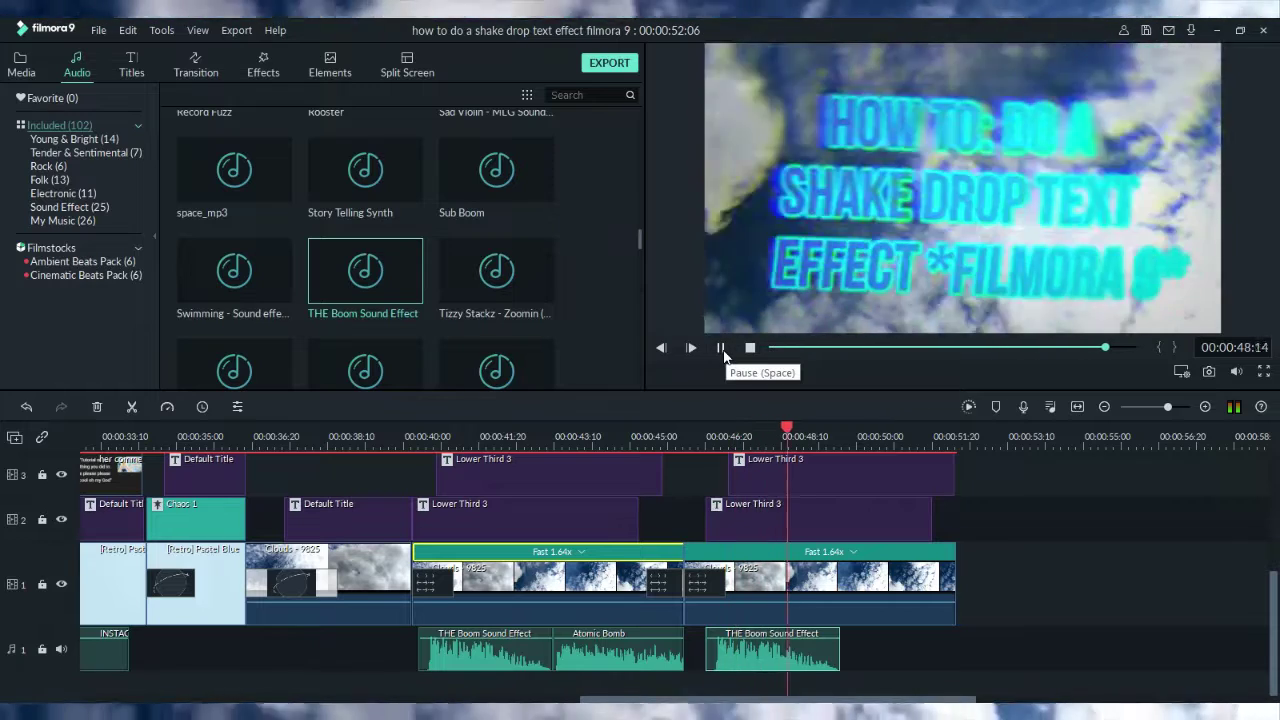
pyautogui.click(721, 348)
# Step: Add Atomic Bomb to audio track 1 directly after the second boom sound and trim its end to the video's end at 00:00:52:06
pyautogui.moveTo(640, 241); pyautogui.dragTo(637, 125)
pyautogui.moveTo(566, 386); pyautogui.dragTo(845, 652)
pyautogui.moveTo(1203, 660); pyautogui.dragTo(958, 650)
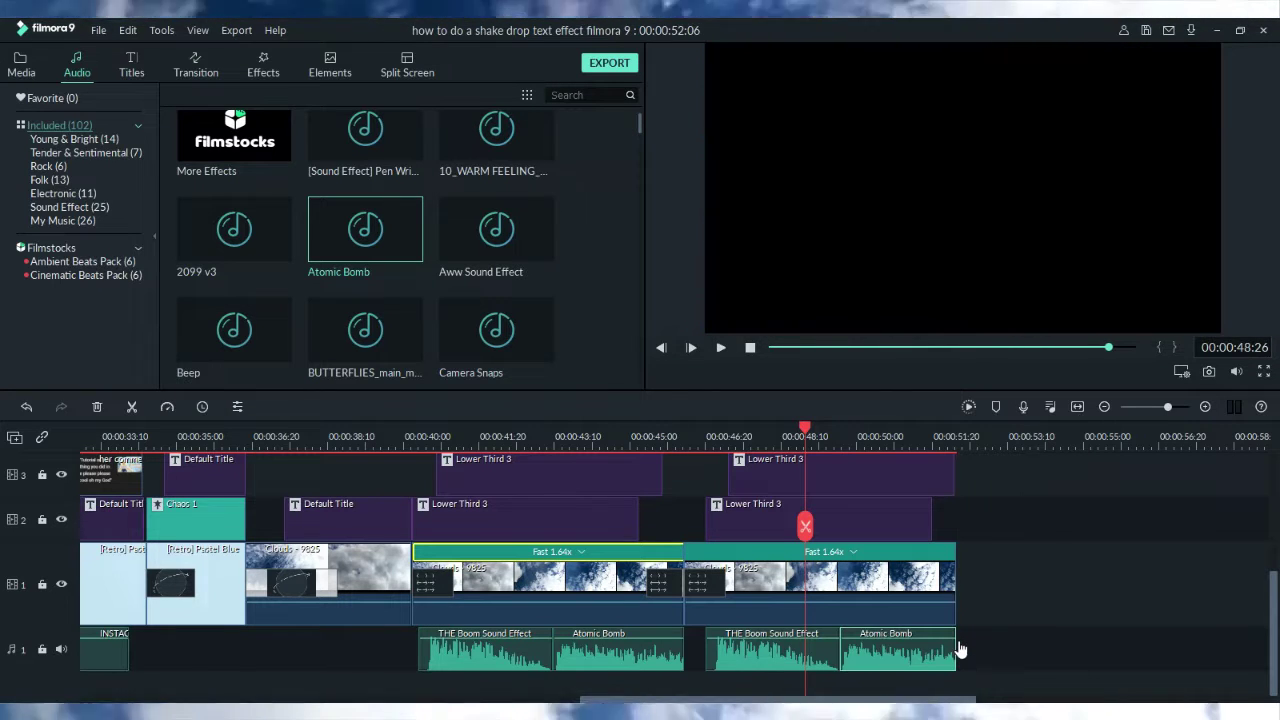
pyautogui.moveTo(947, 640)
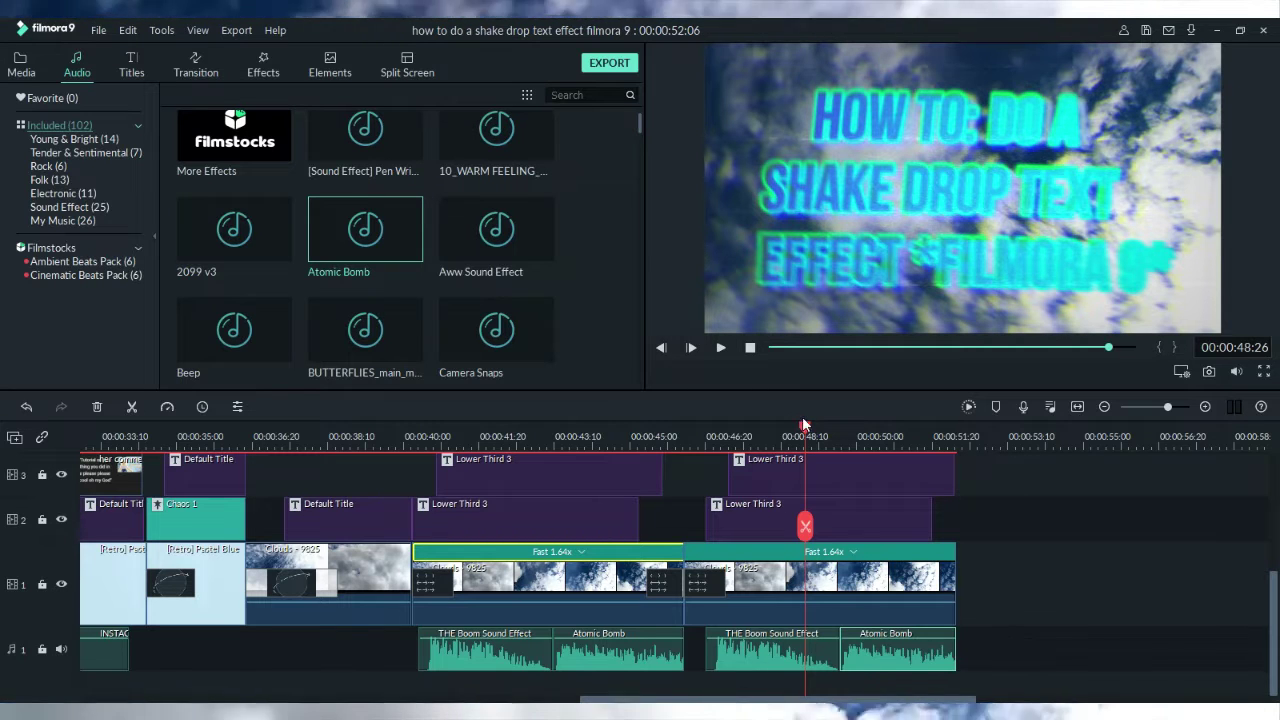
# Step: Preview the second text drop with its sounds, and play both drops from the start of the first one
pyautogui.moveTo(793, 434); pyautogui.dragTo(672, 436)
pyautogui.click(720, 347)
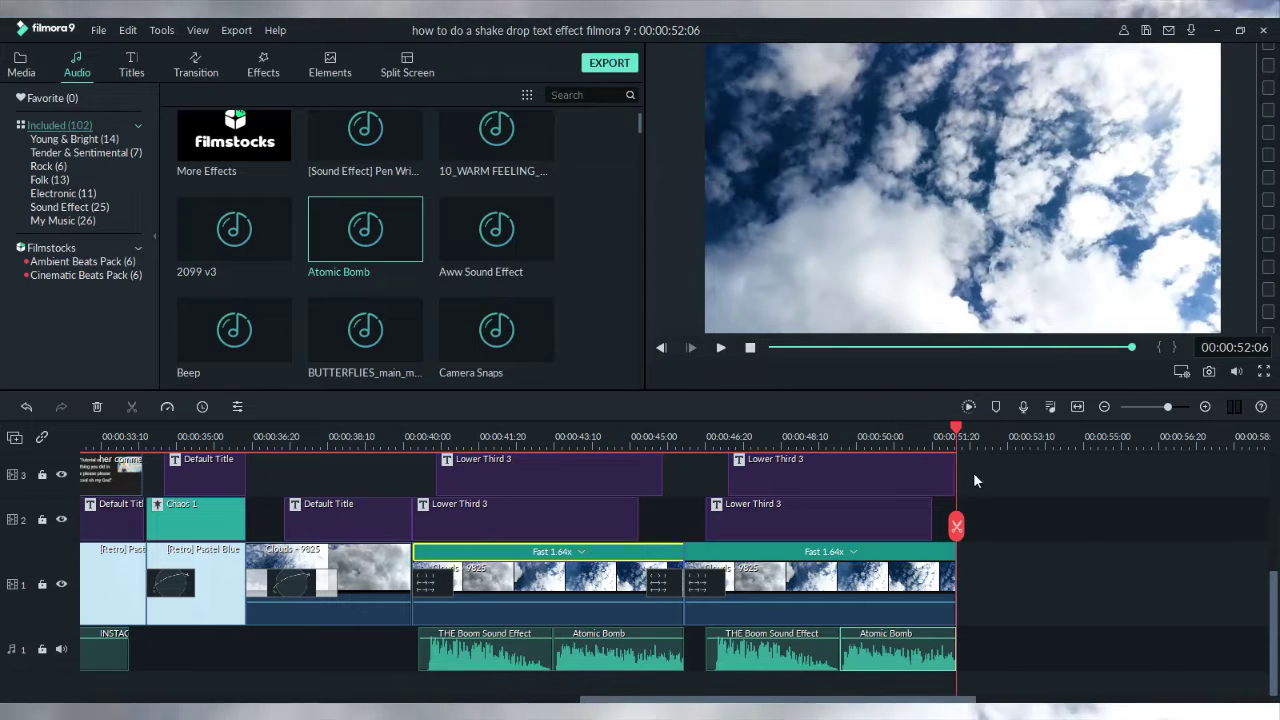
pyautogui.moveTo(958, 432); pyautogui.dragTo(406, 450)
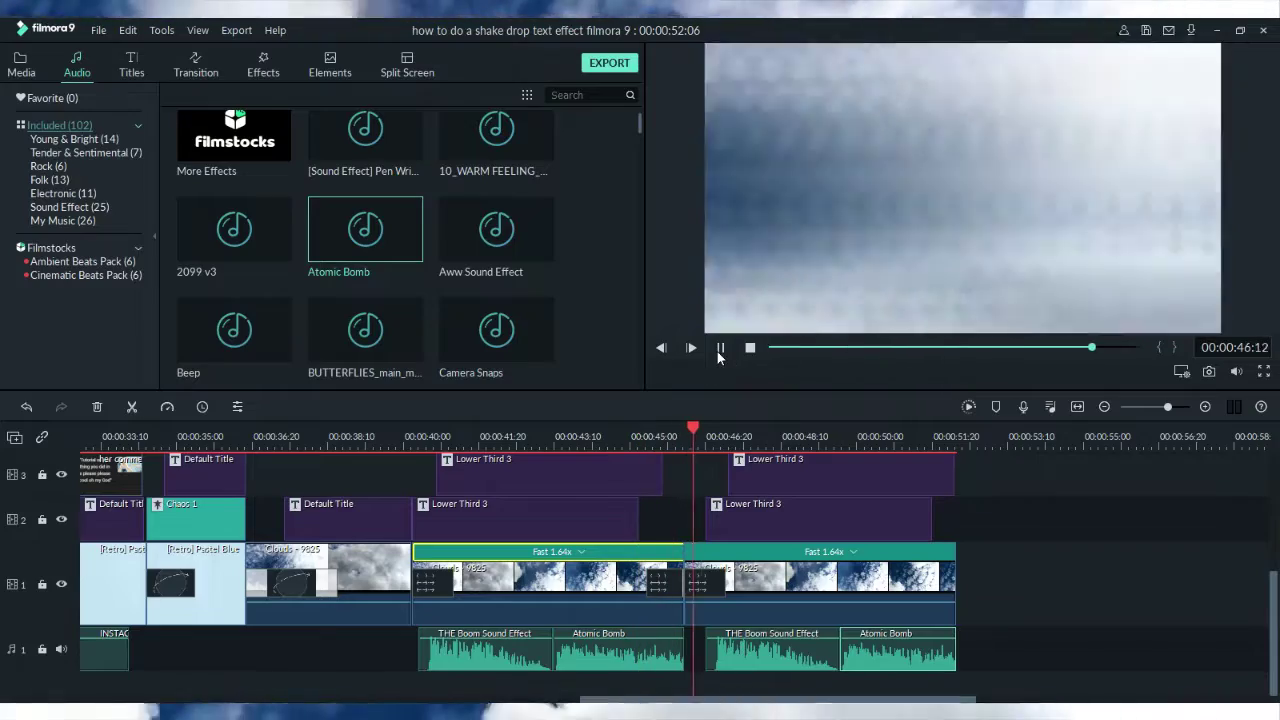
pyautogui.click(719, 350)
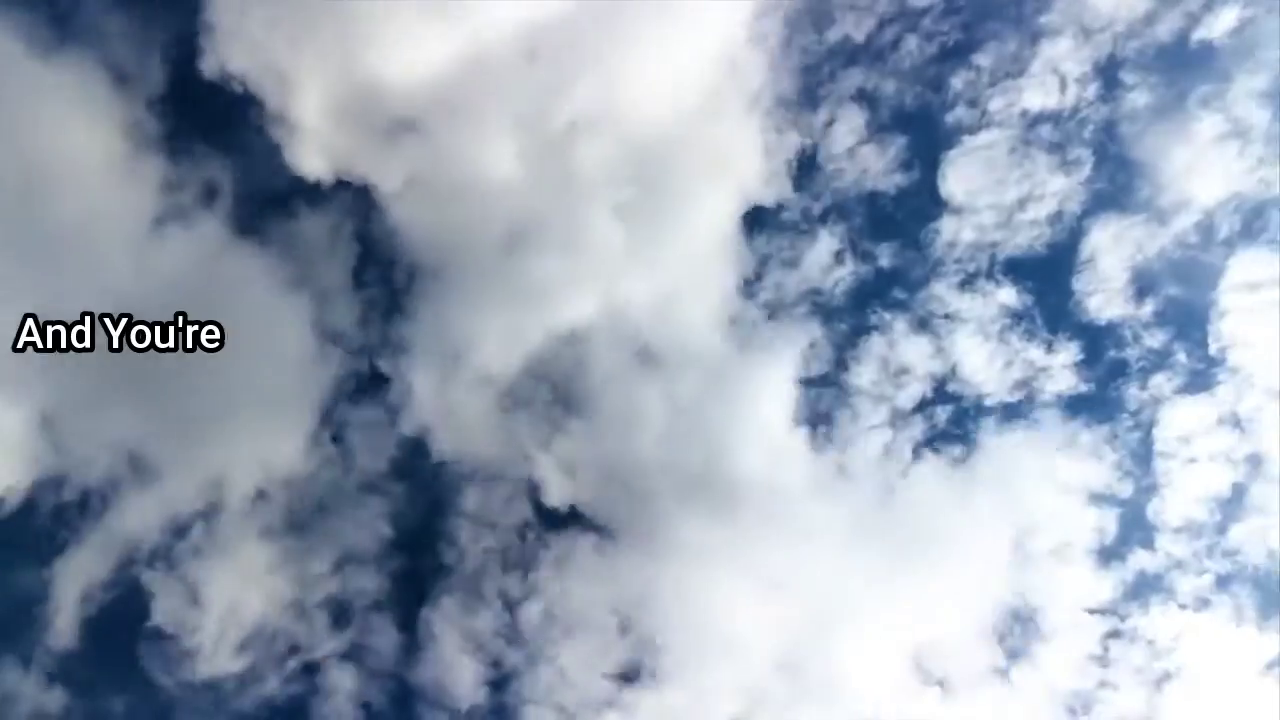